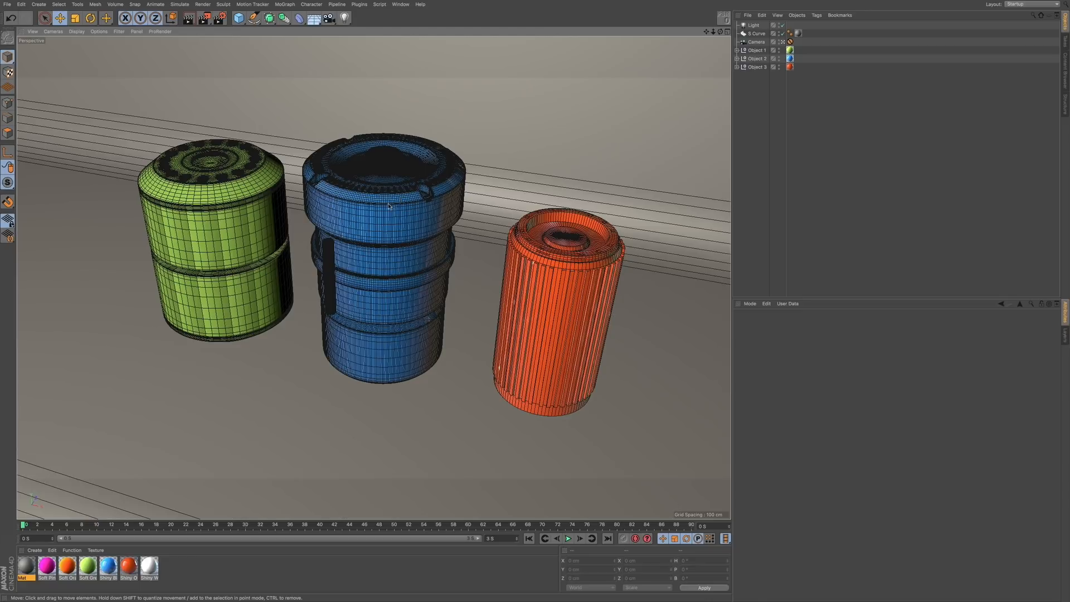
- Render the active perspective view showing all three canisters
left_click(205, 5)
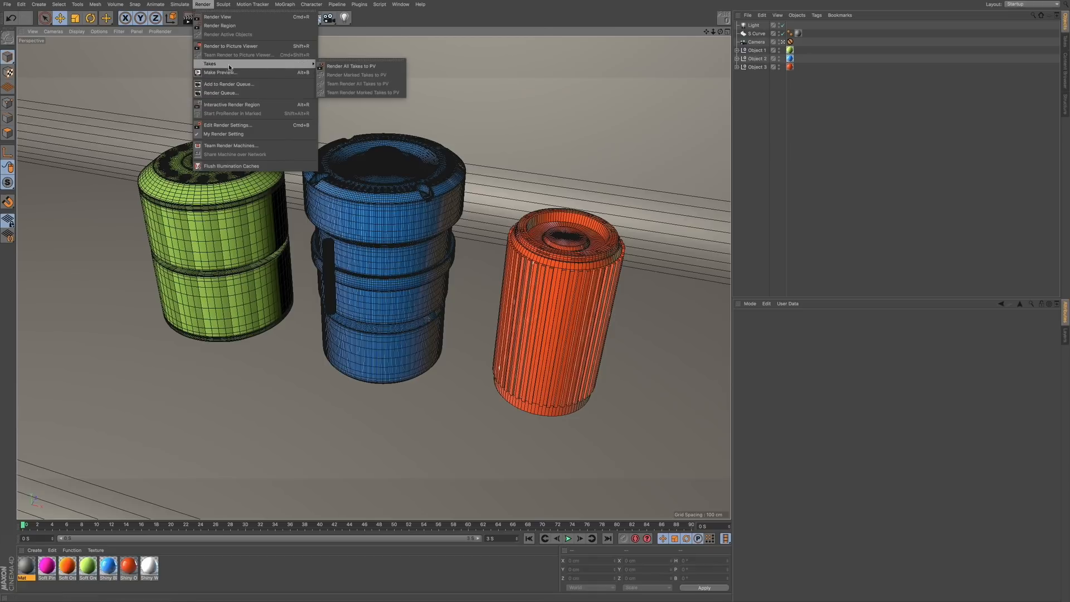
left_click(226, 17)
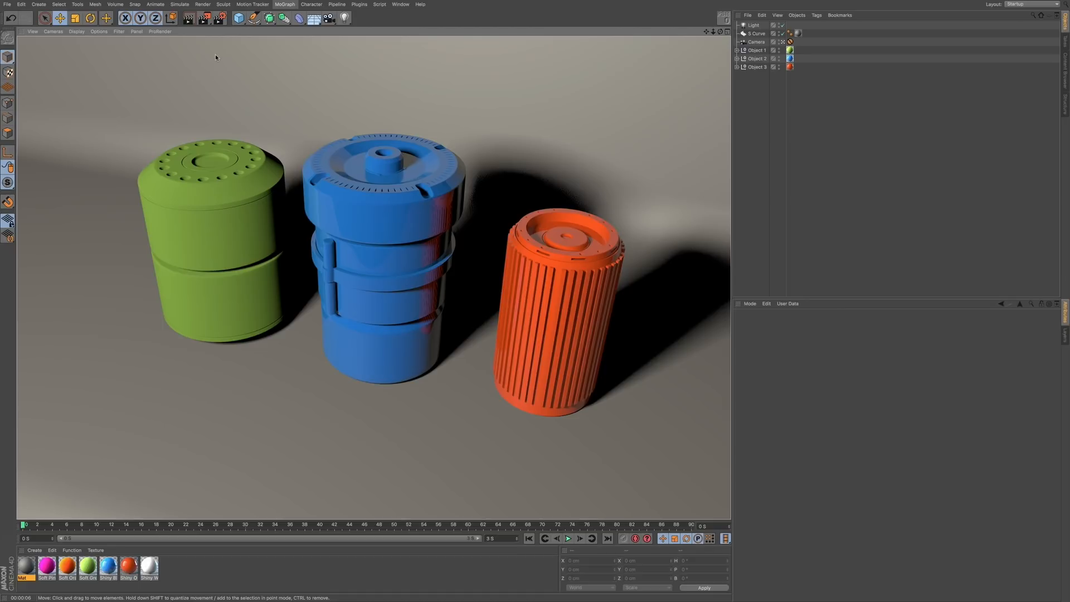
left_click(203, 5)
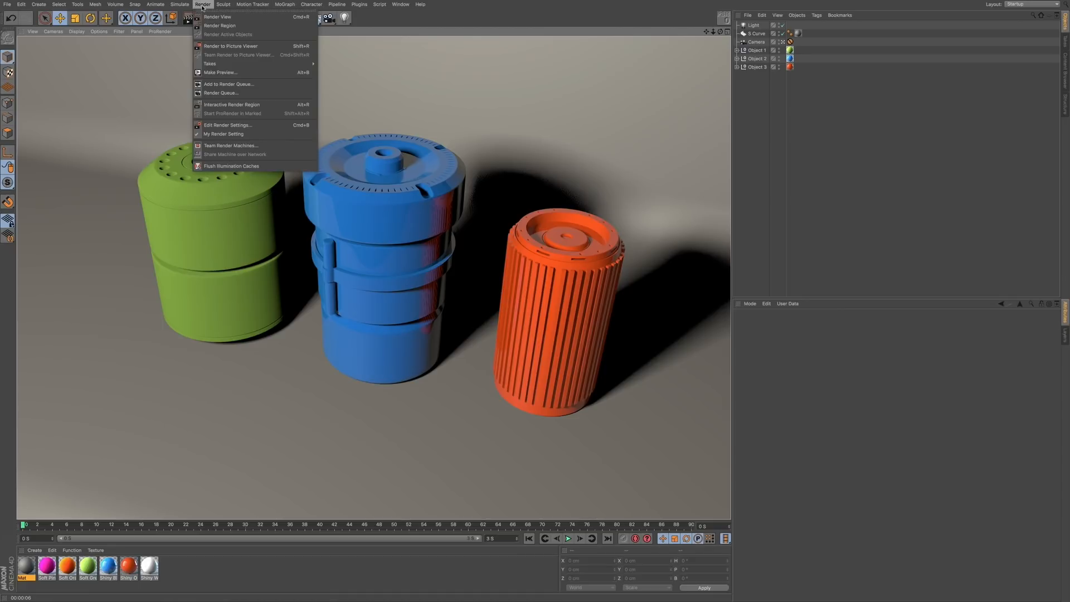
left_click(202, 5)
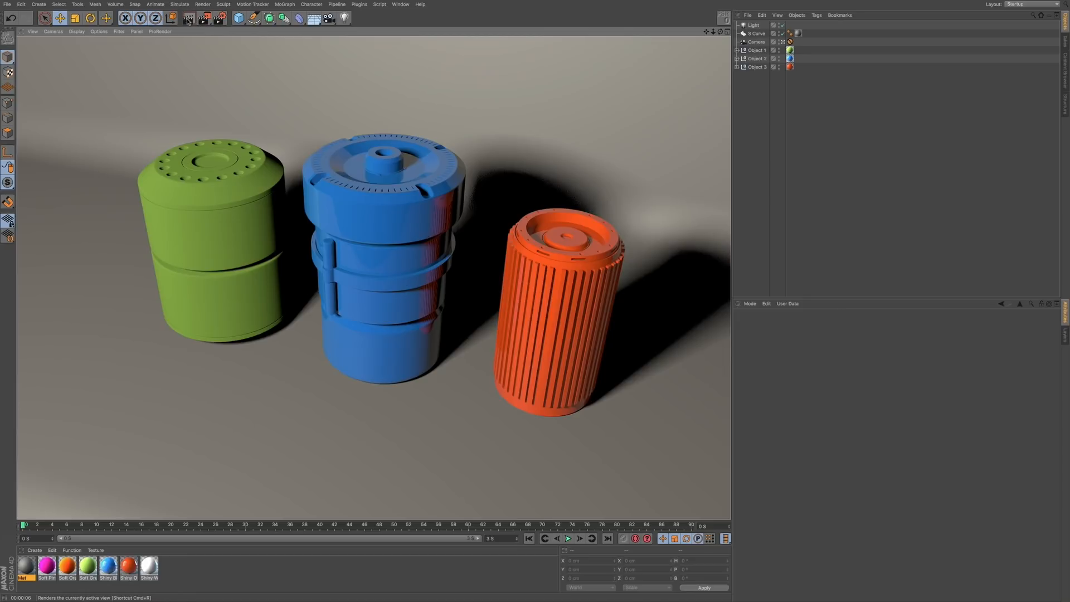
left_click(188, 21)
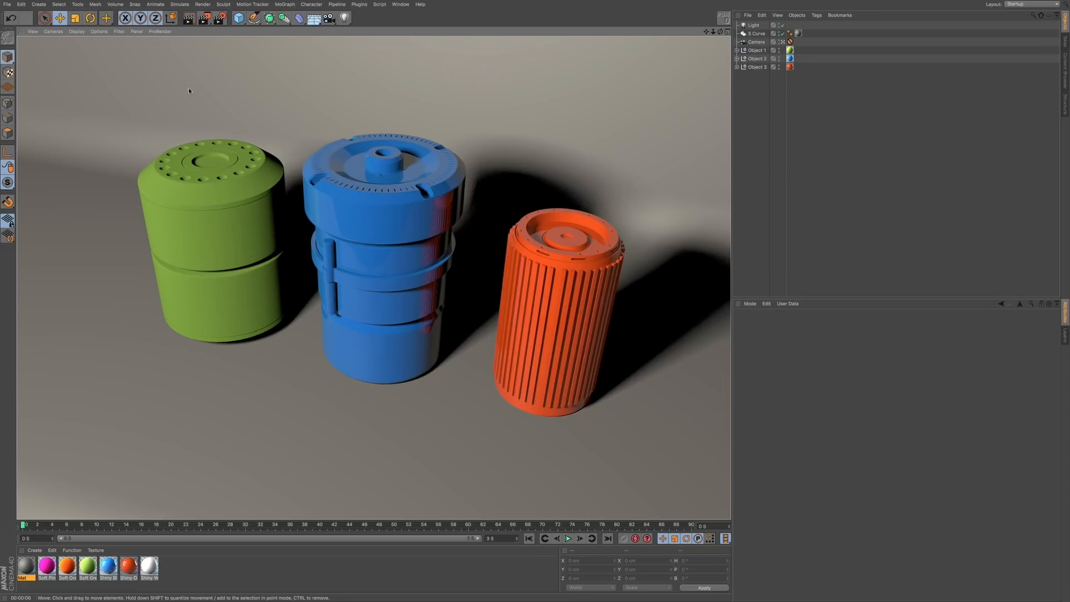
- Render a rectangular region covering most of the green canister and all of the blue one
left_click(203, 4)
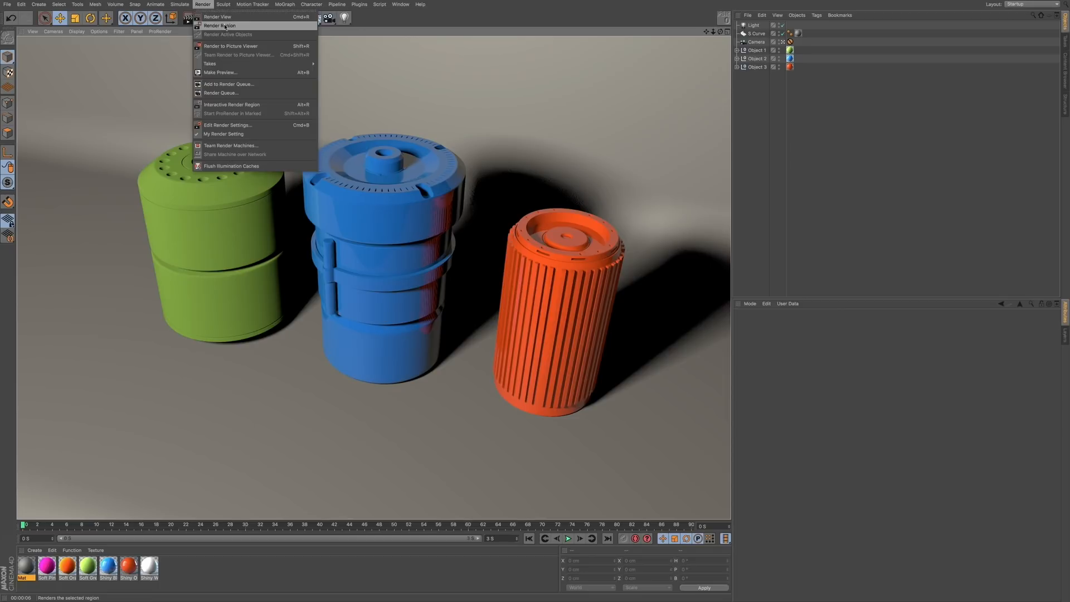
left_click(225, 26)
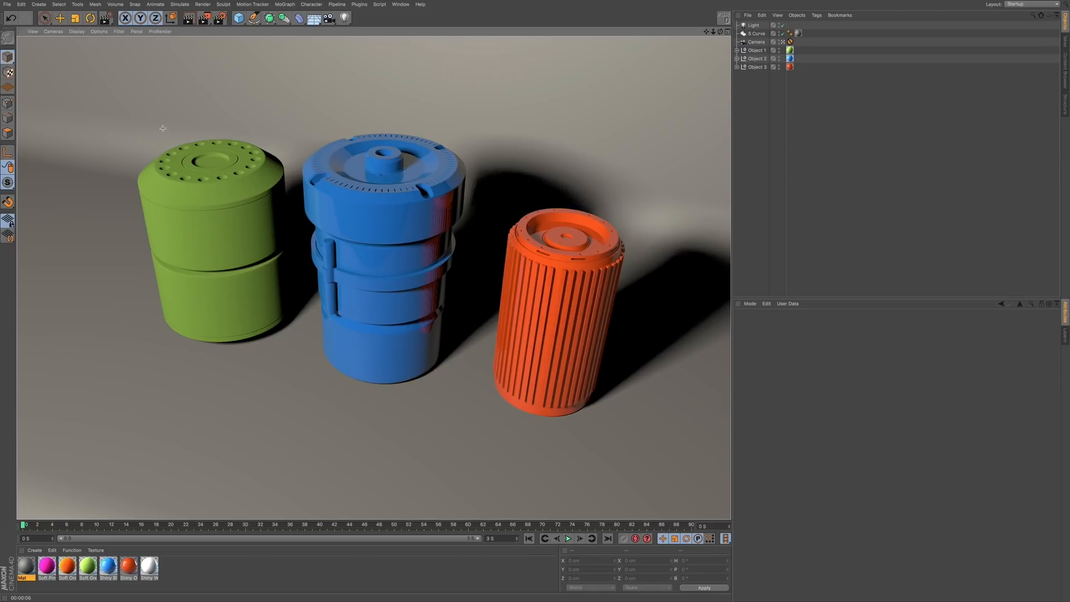
left_click_drag(162, 125, 509, 403)
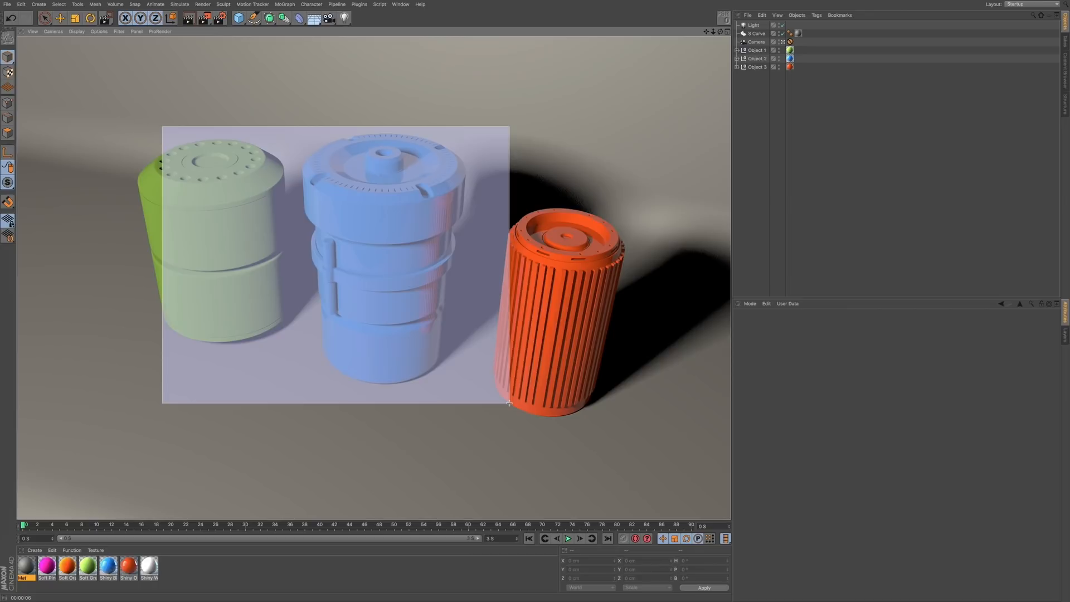
left_click_drag(509, 402, 510, 403)
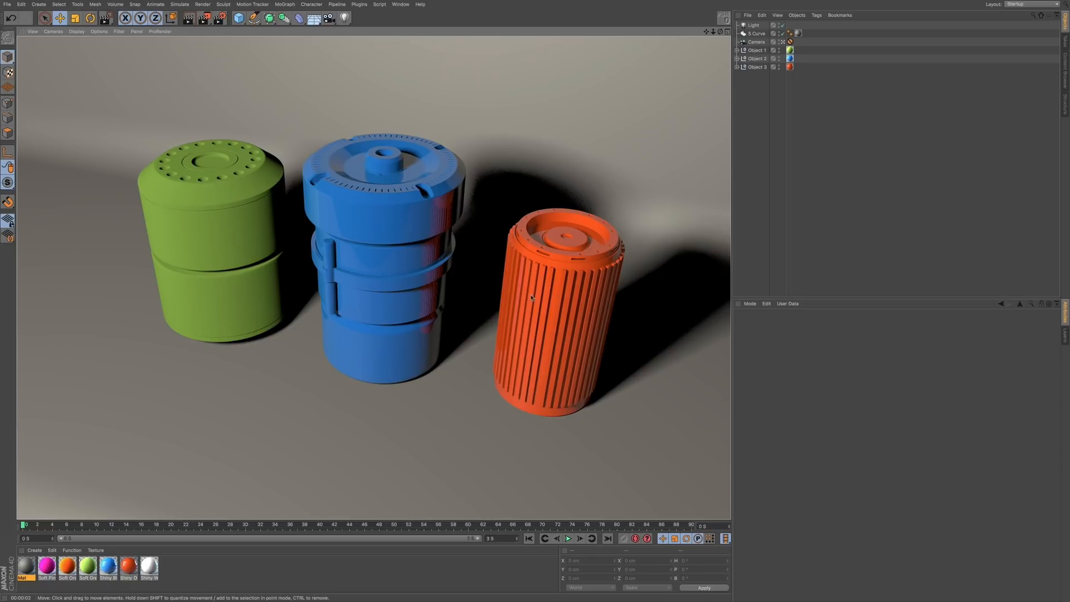
- Clear the rendered preview and render only a region around the orange canister
left_click(494, 221)
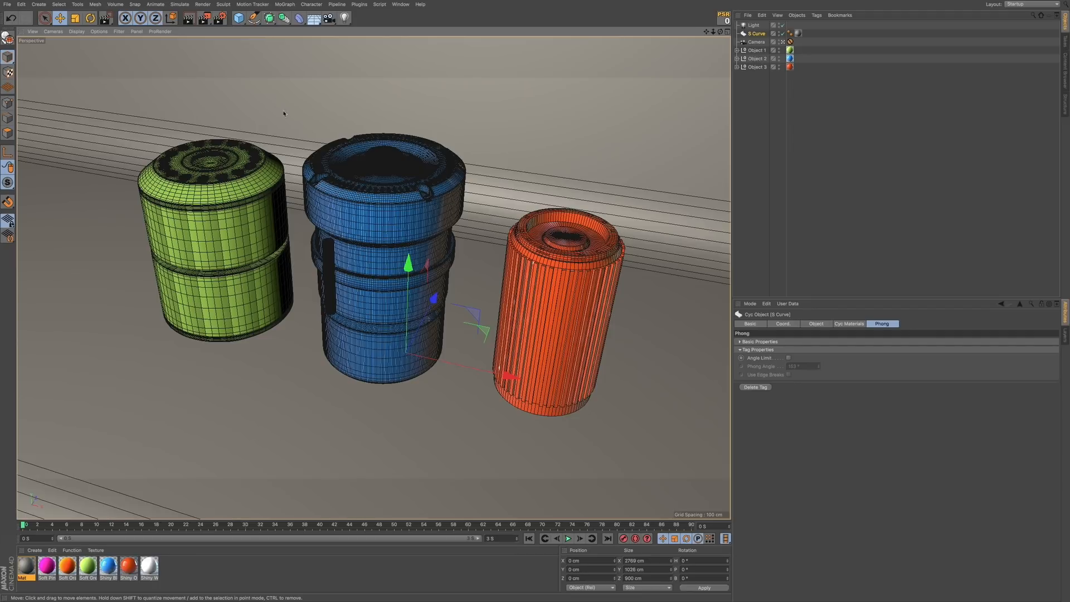
left_click(203, 5)
left_click(385, 119)
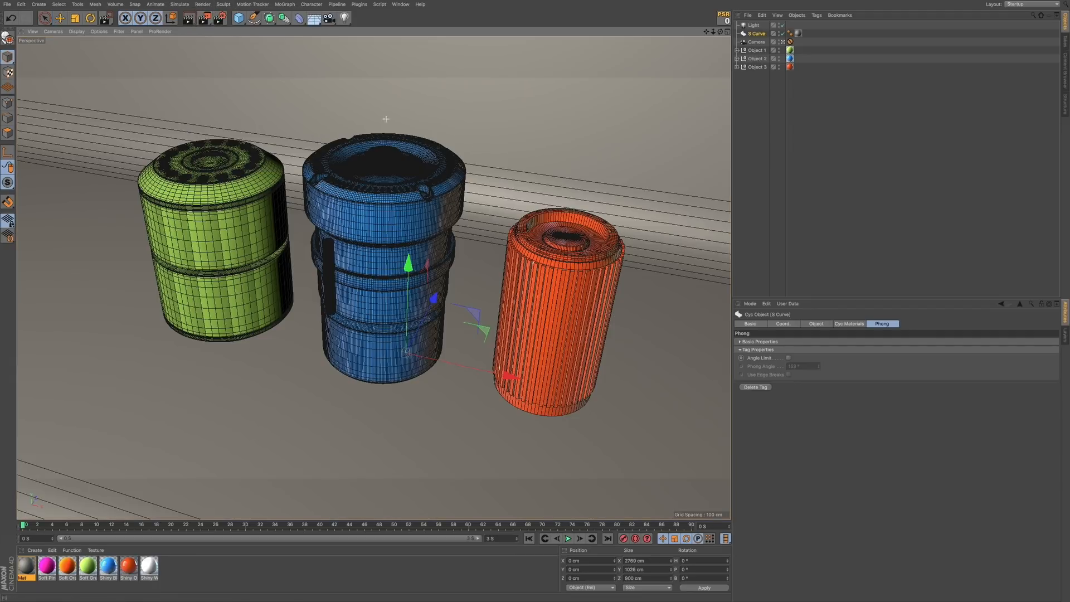
left_click_drag(499, 168, 638, 459)
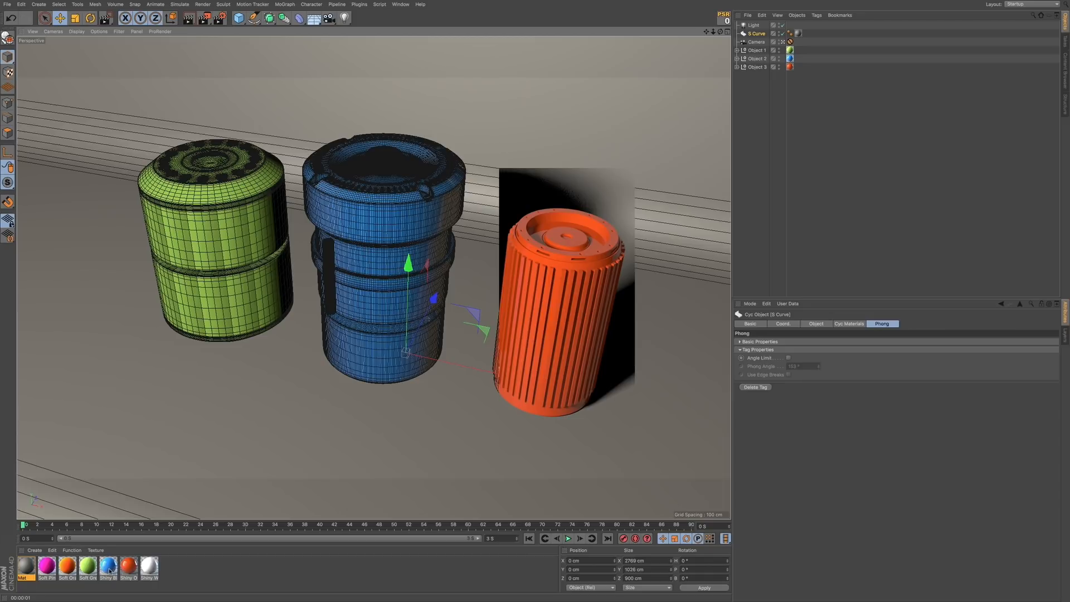
- Test the blue material on Object 3 with a region render around it, and undo the material change
left_click_drag(110, 570, 790, 67)
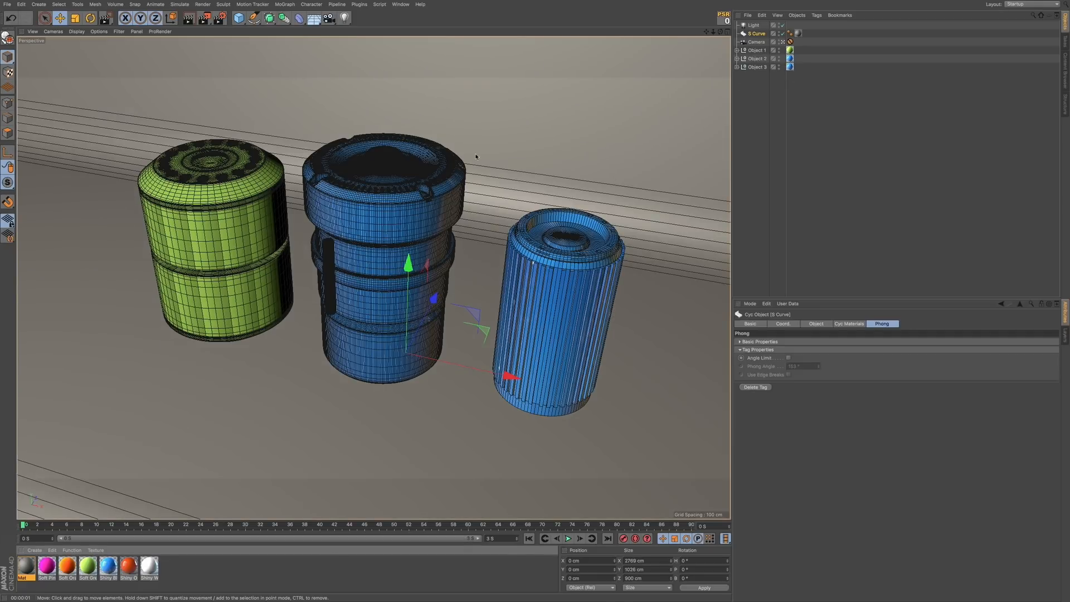
left_click(202, 5)
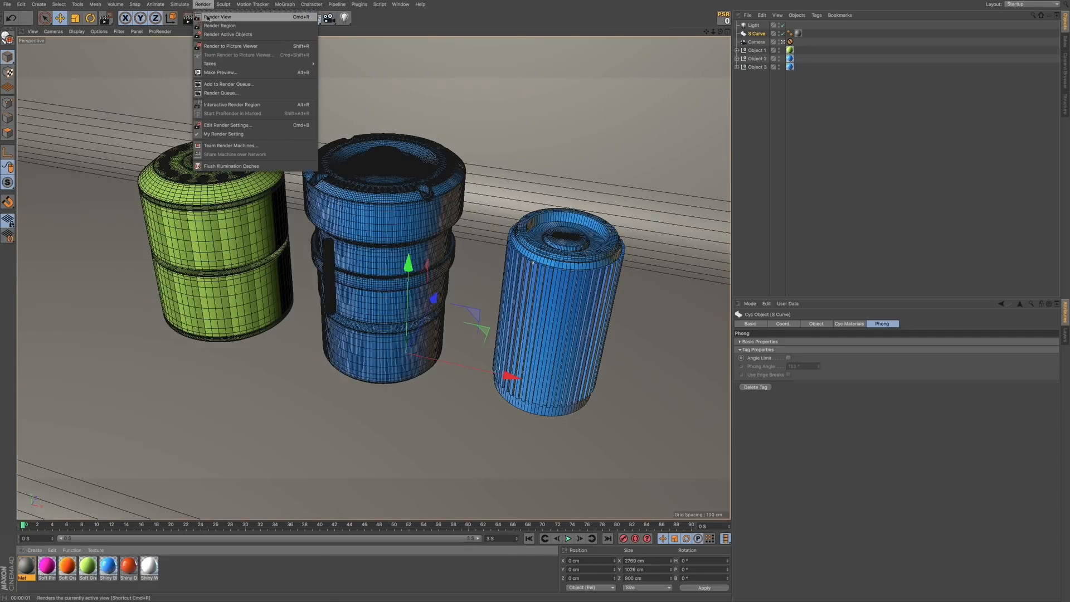
left_click(209, 24)
mouse_move(488, 162)
left_mouse_down()
mouse_move(587, 437)
mouse_move(618, 462)
mouse_move(636, 456)
left_mouse_up()
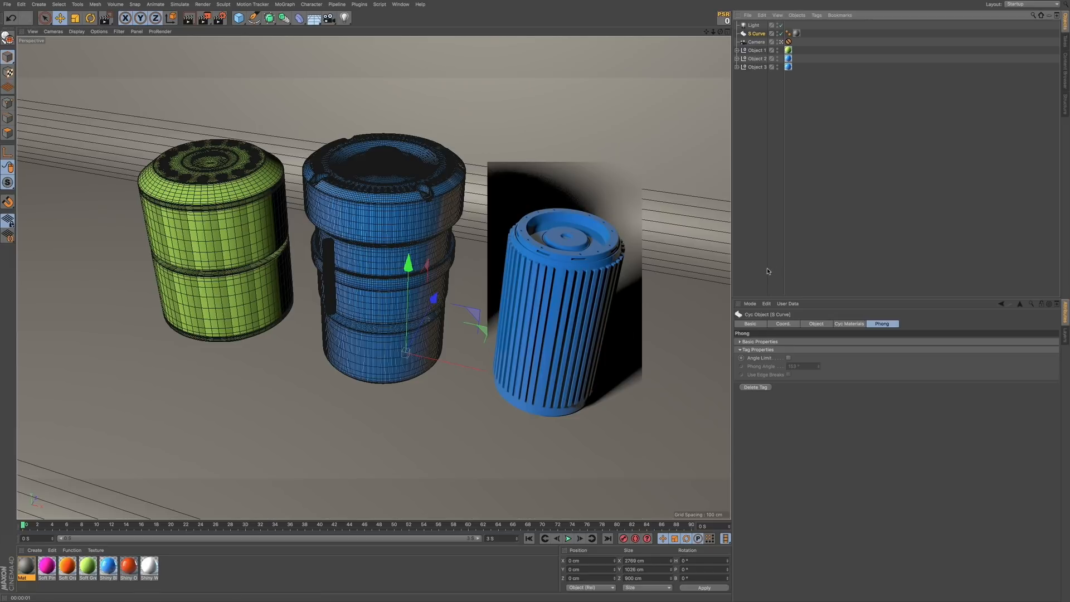
key("ctrl+z")
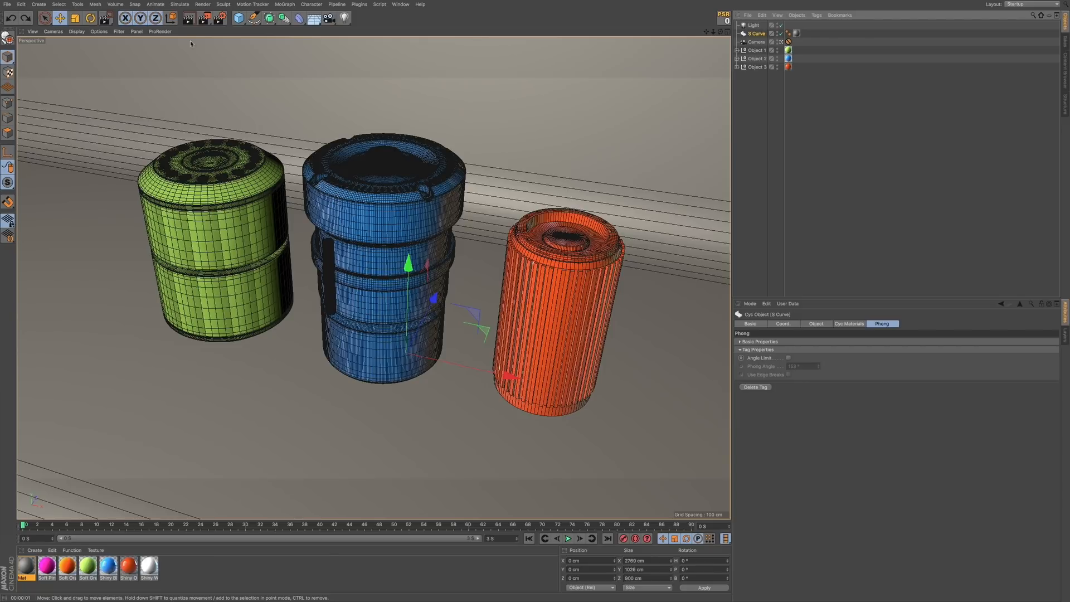
- Enable the Interactive Render Region and resize it to enclose the whole blue canister
left_click(203, 5)
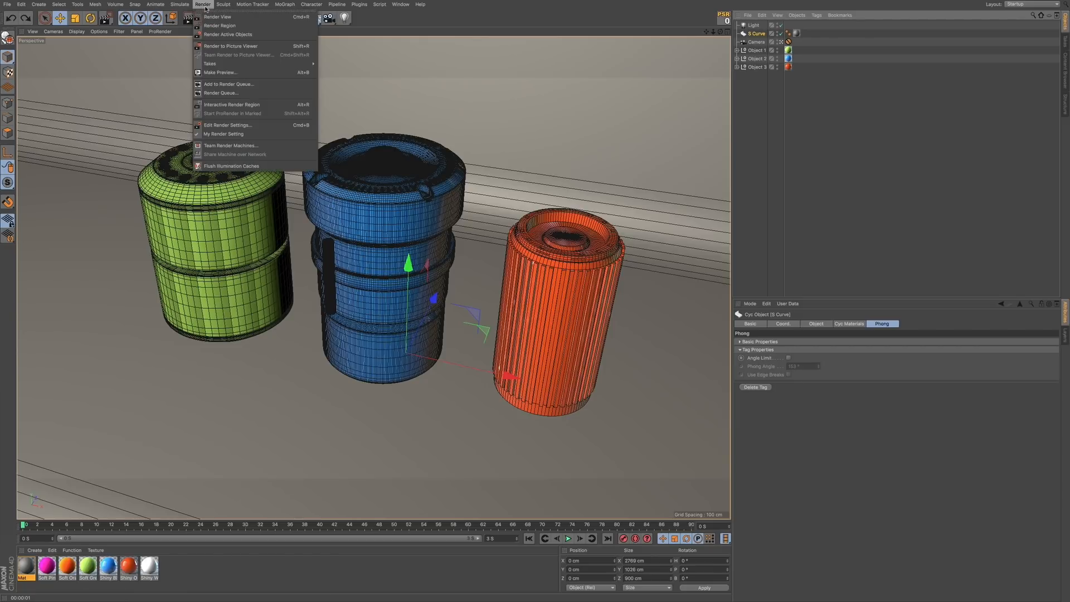
left_click(233, 105)
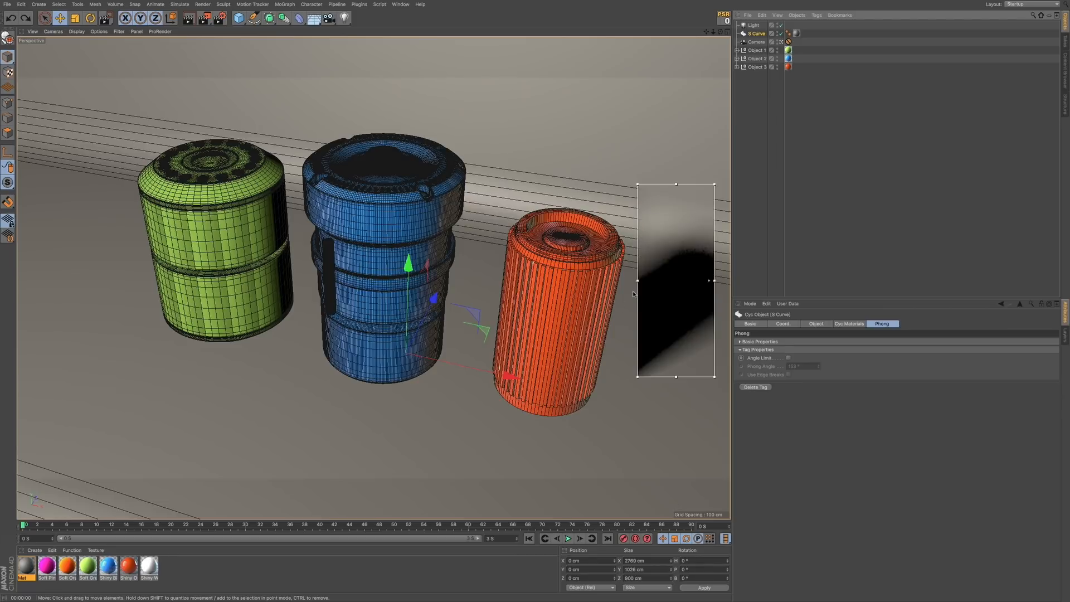
left_click_drag(653, 183, 310, 174)
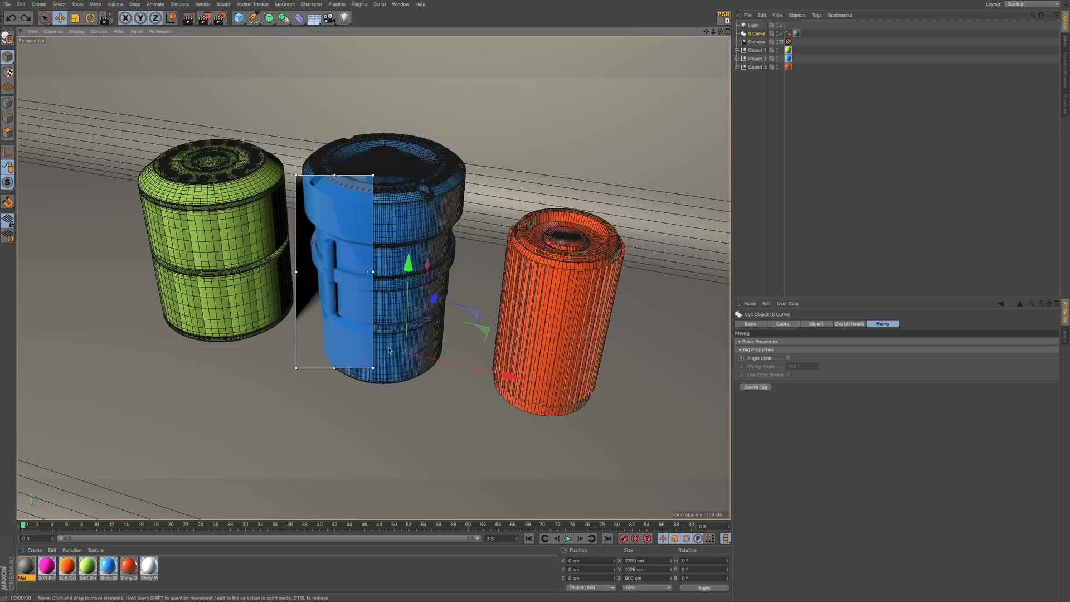
left_click_drag(373, 368, 484, 403)
left_click_drag(483, 174, 498, 141)
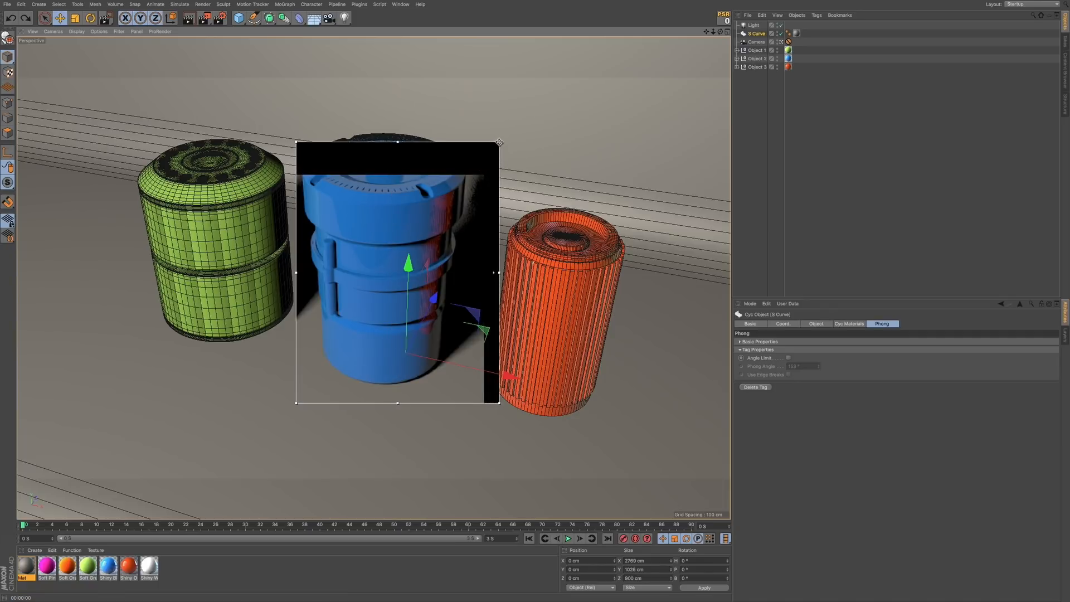
left_click_drag(397, 141, 397, 122)
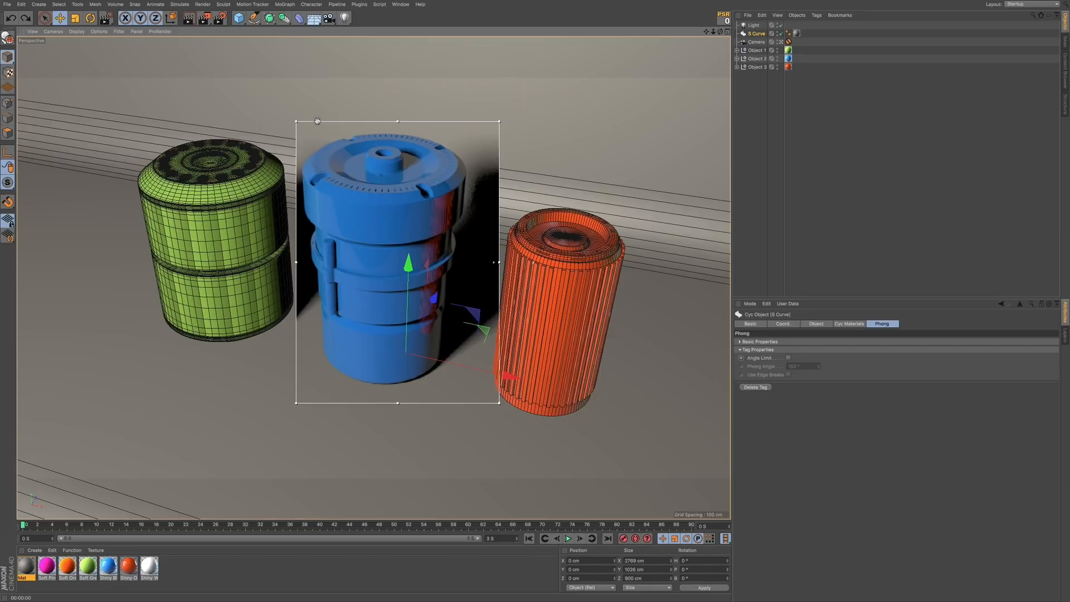
- Nudge the interactive render region around the blue canister and view its available options
mouse_move(317, 121)
left_mouse_down()
mouse_move(305, 136)
mouse_move(315, 118)
left_mouse_up()
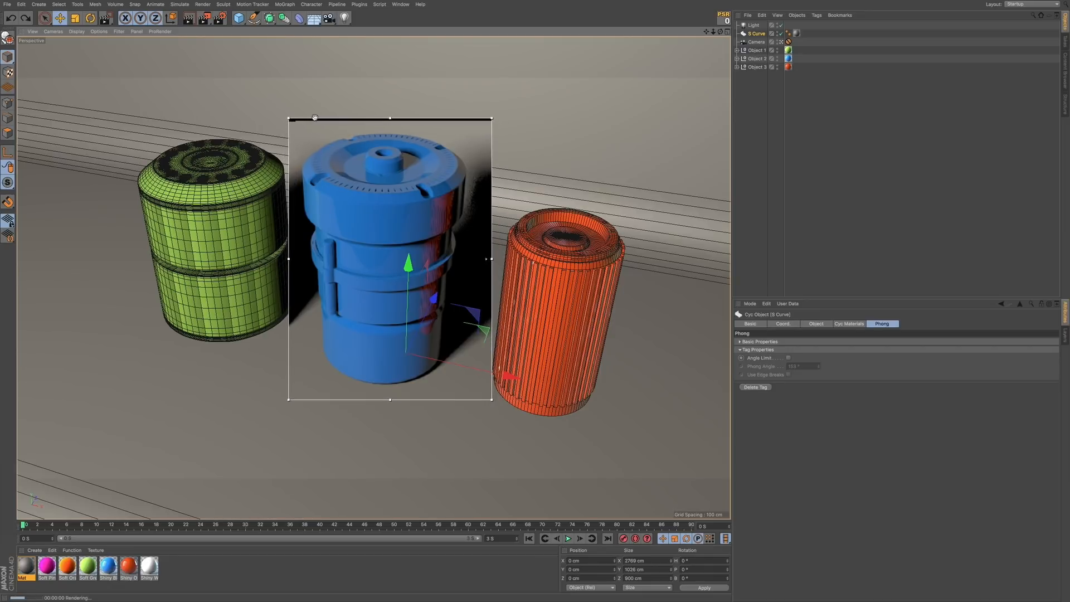
mouse_move(315, 118)
left_mouse_down()
mouse_move(325, 118)
mouse_move(273, 119)
mouse_move(308, 129)
mouse_move(317, 119)
left_mouse_up()
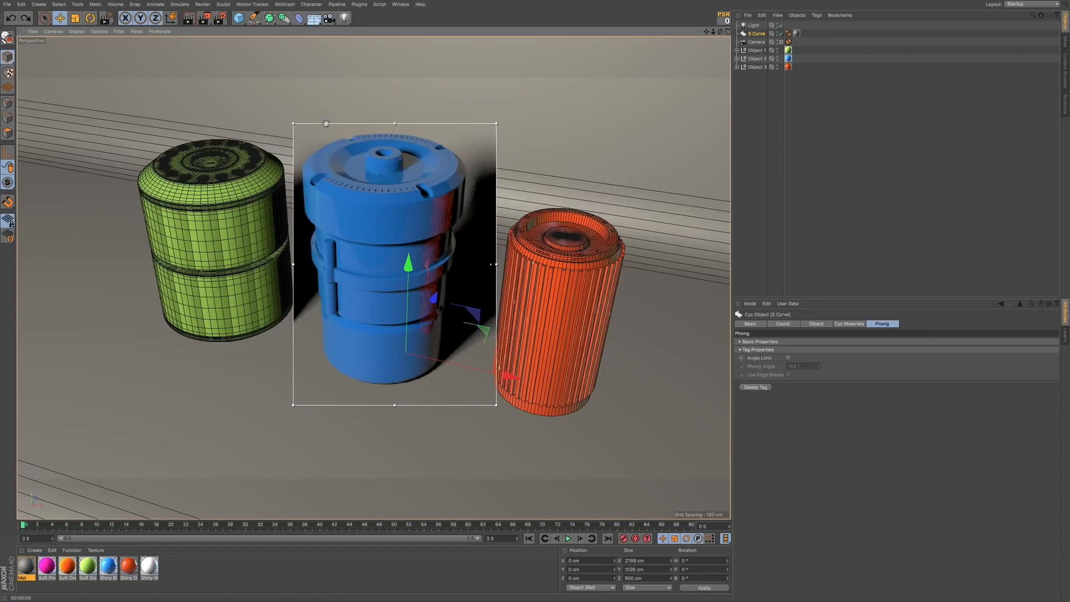
right_click(326, 124)
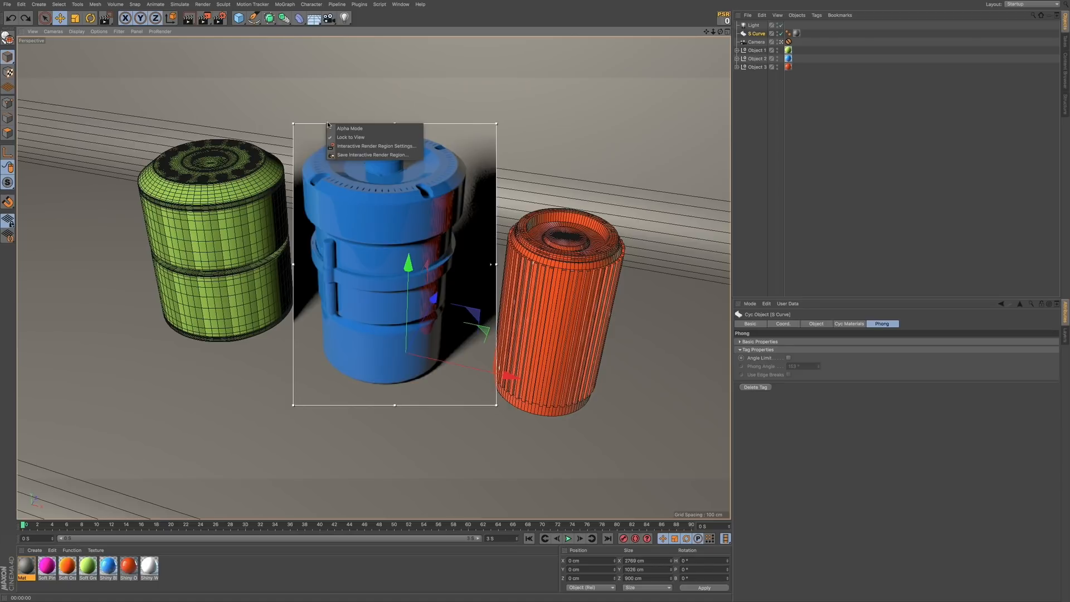
left_click(366, 113)
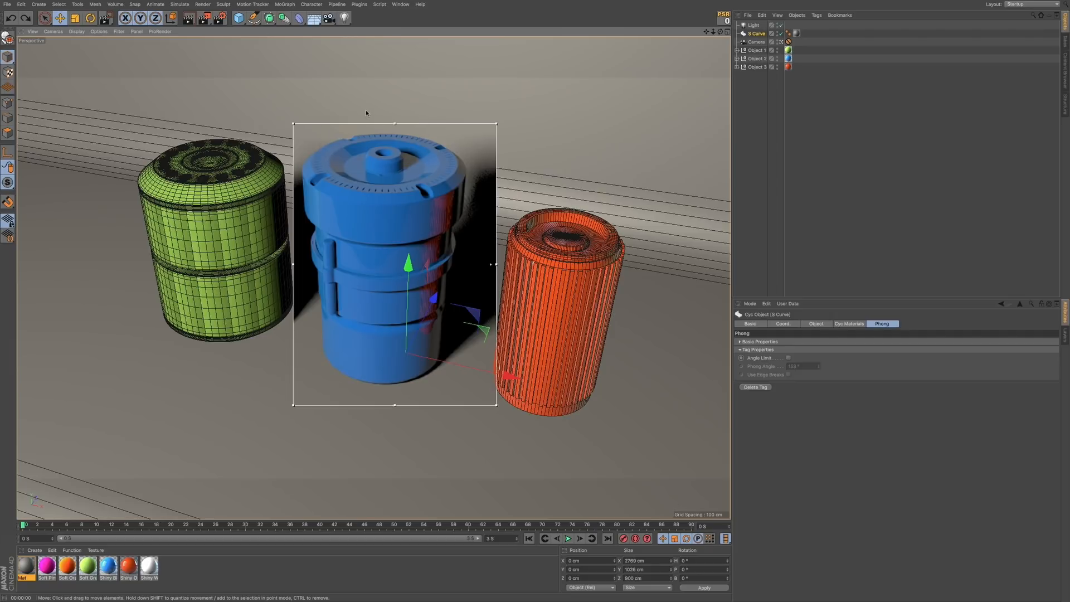
- In the four-view layout, move Object 2 across the ground in the top view to about X -24 cm, Z -11 cm
middle_click(344, 138)
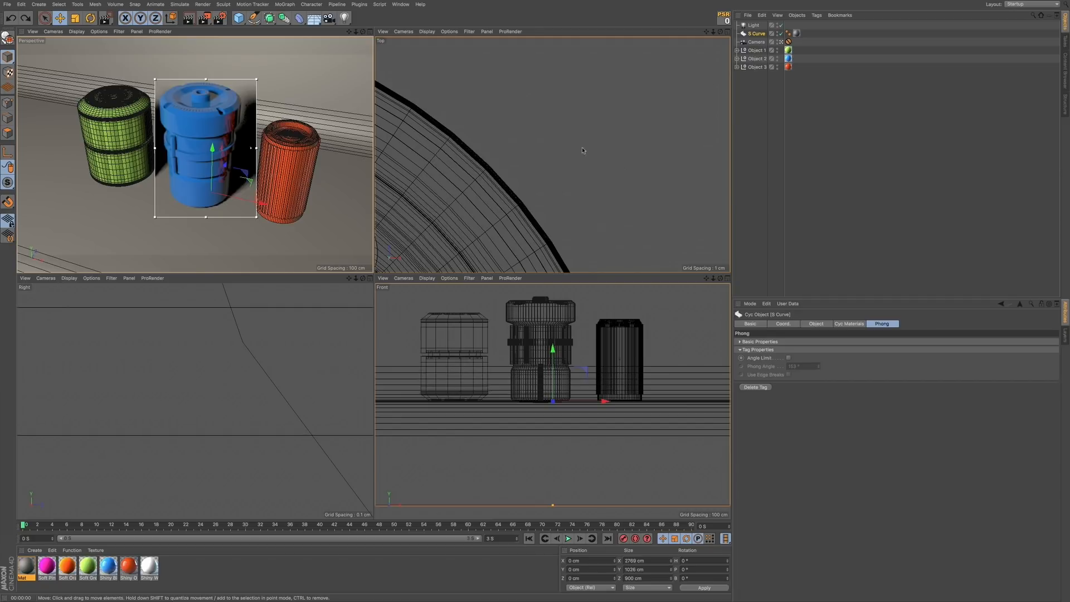
scroll(513, 135, "down", 10)
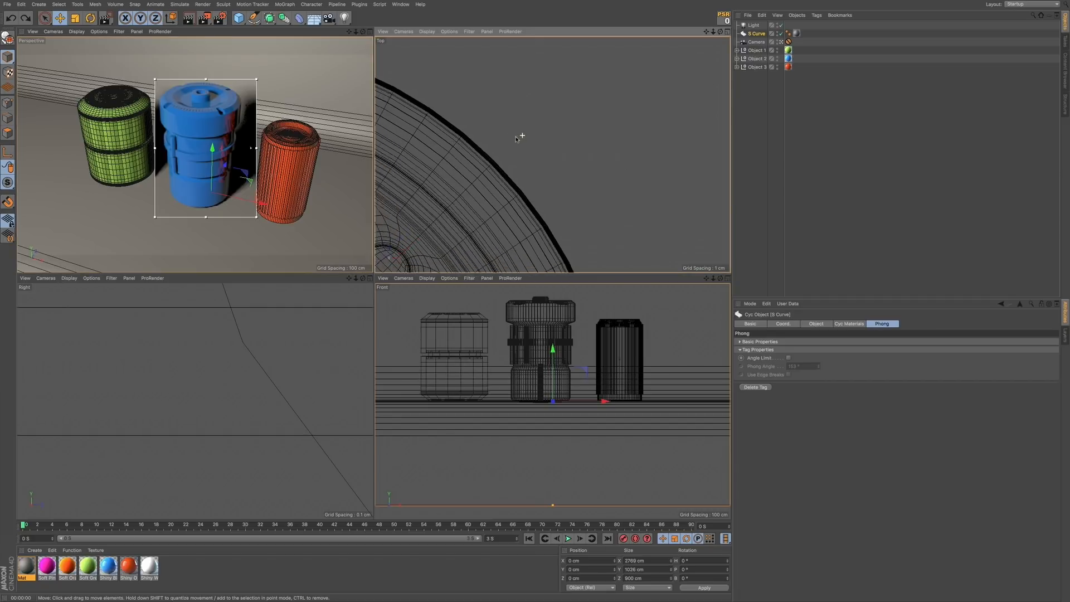
scroll(522, 135, "down", 2)
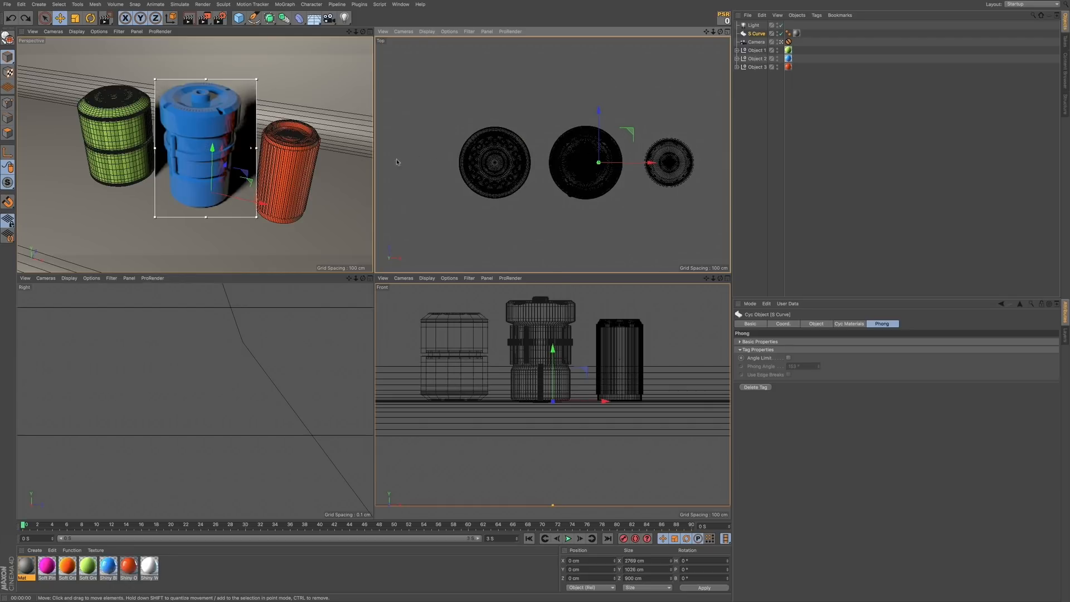
left_click_drag(630, 132, 633, 130)
key("ctrl+z")
left_click(758, 59)
mouse_move(557, 198)
left_mouse_down()
mouse_move(550, 208)
mouse_move(573, 206)
left_mouse_up()
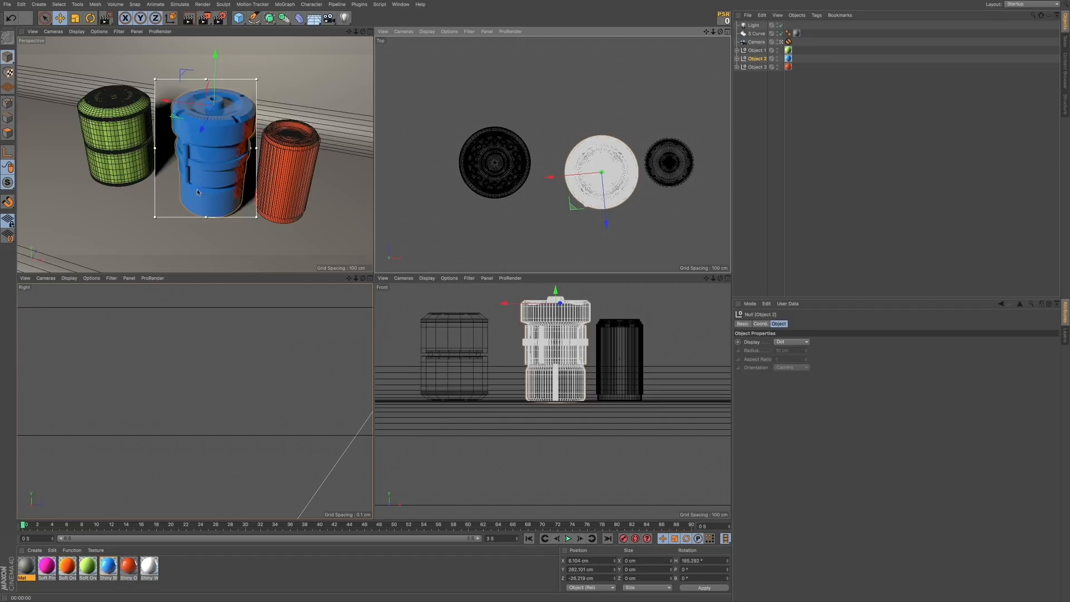
left_click_drag(570, 209, 558, 204)
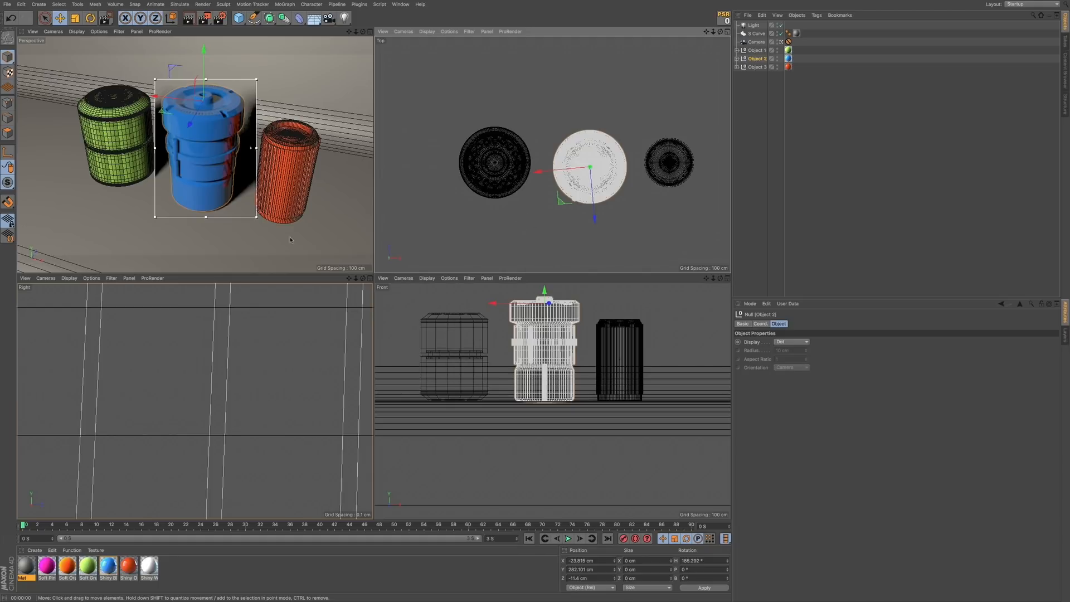
- Maximize the perspective view, lower the interactive render region's quality and raise it back to the top of its range
right_click(171, 78)
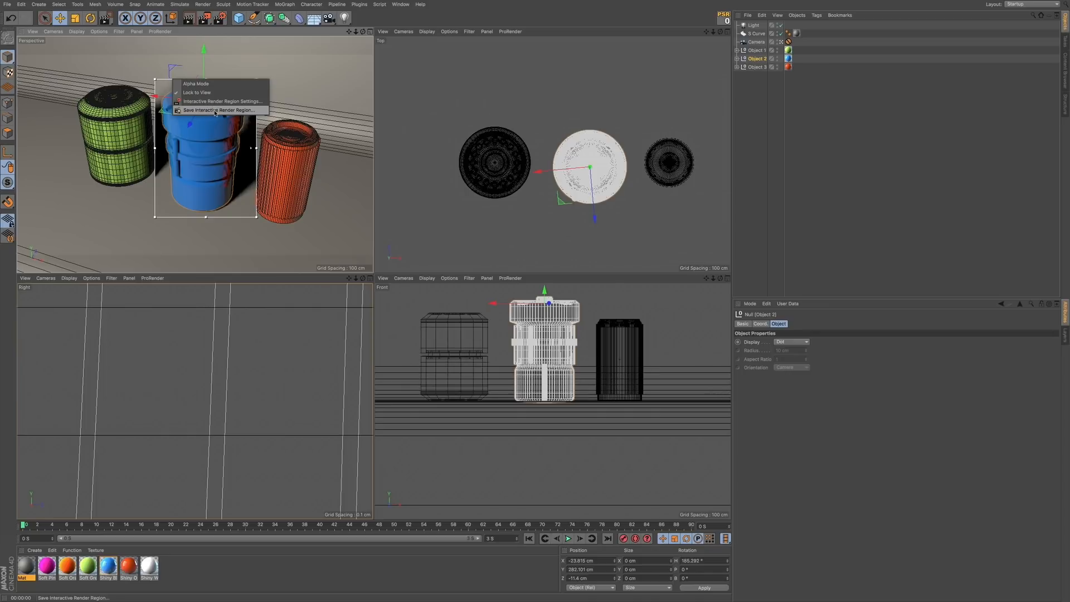
left_click(182, 137)
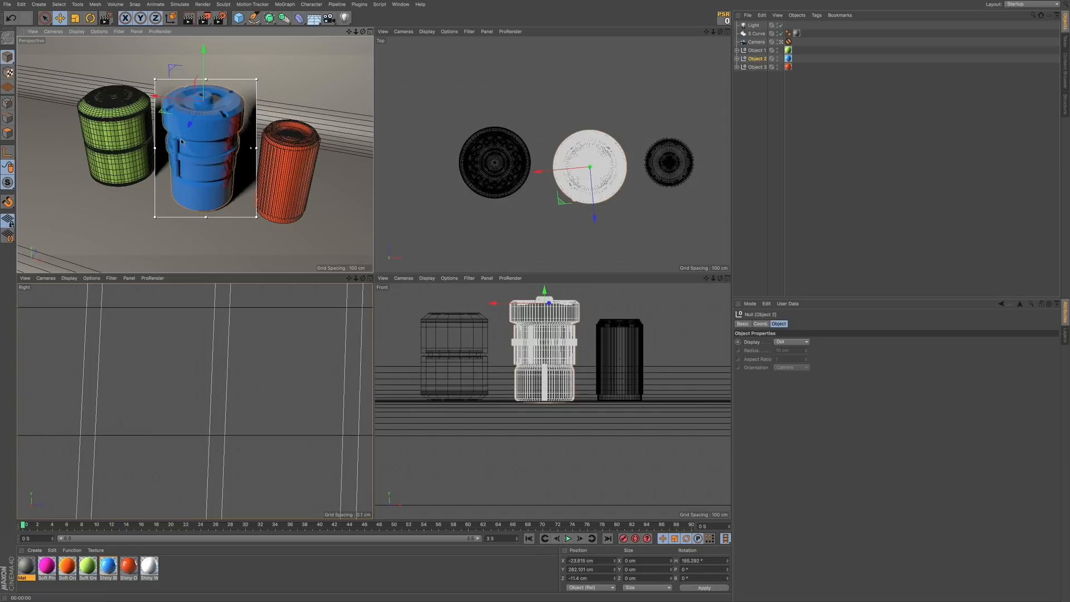
middle_click(222, 157)
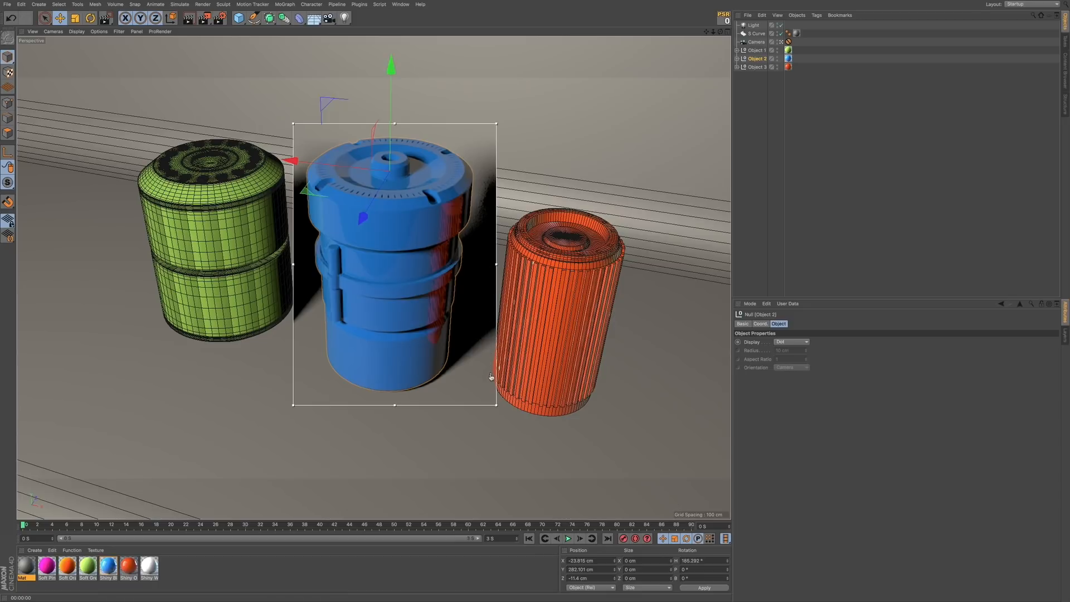
left_click_drag(491, 383, 491, 382)
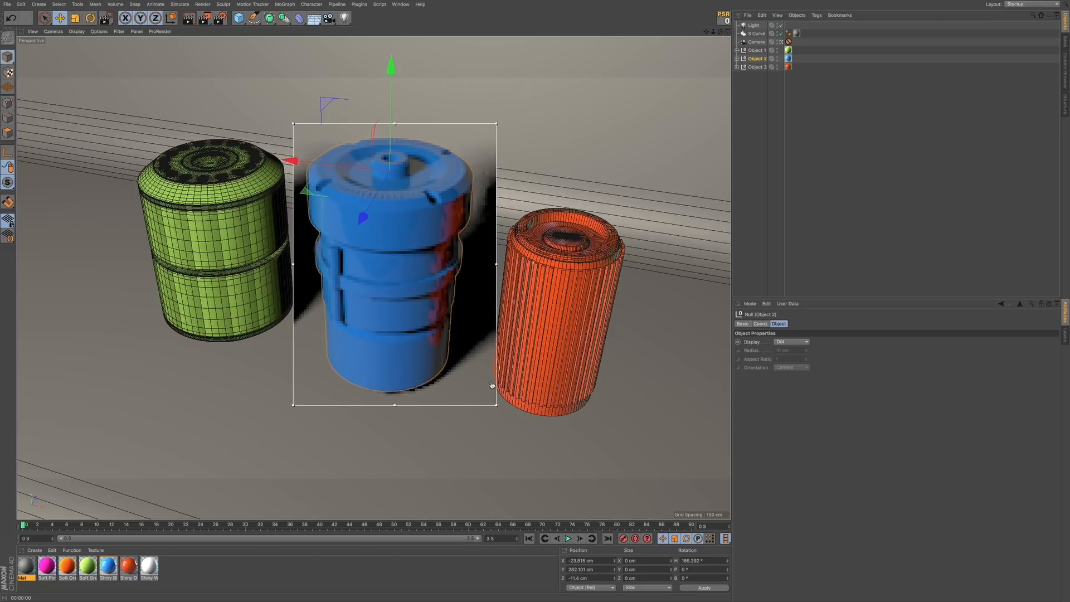
left_click_drag(484, 206, 493, 123)
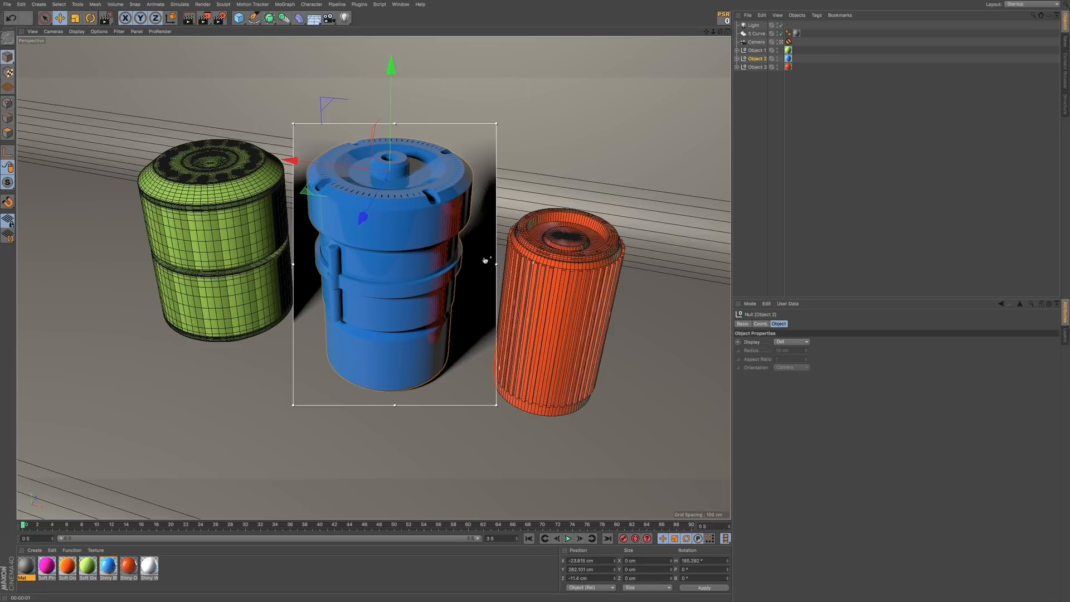
- Turn off the Interactive Render Region in the perspective view
key("ctrl+r")
left_click_drag(490, 281, 490, 279)
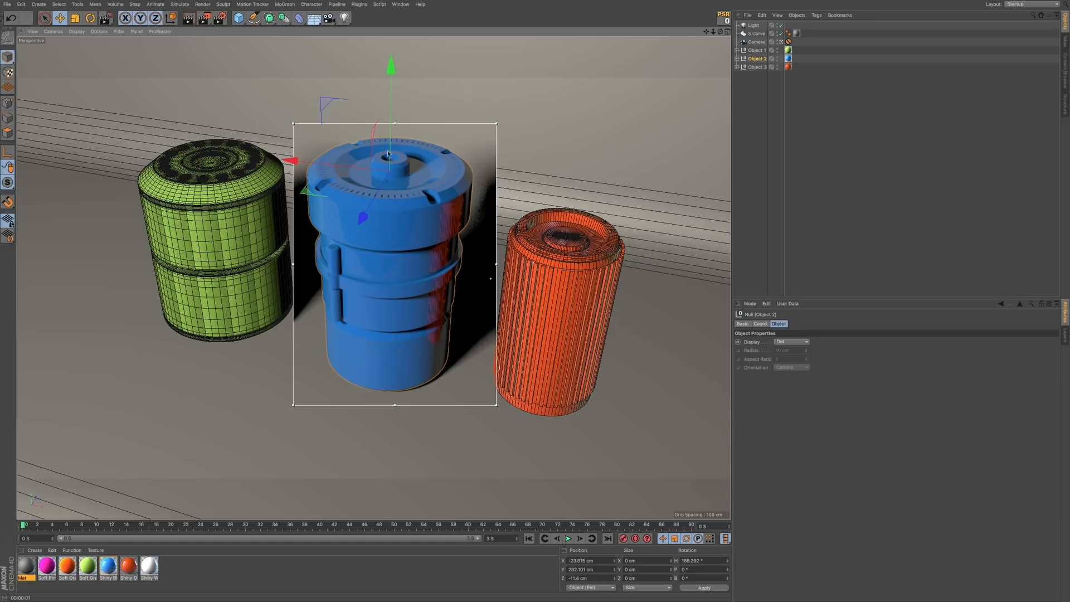
left_click(204, 5)
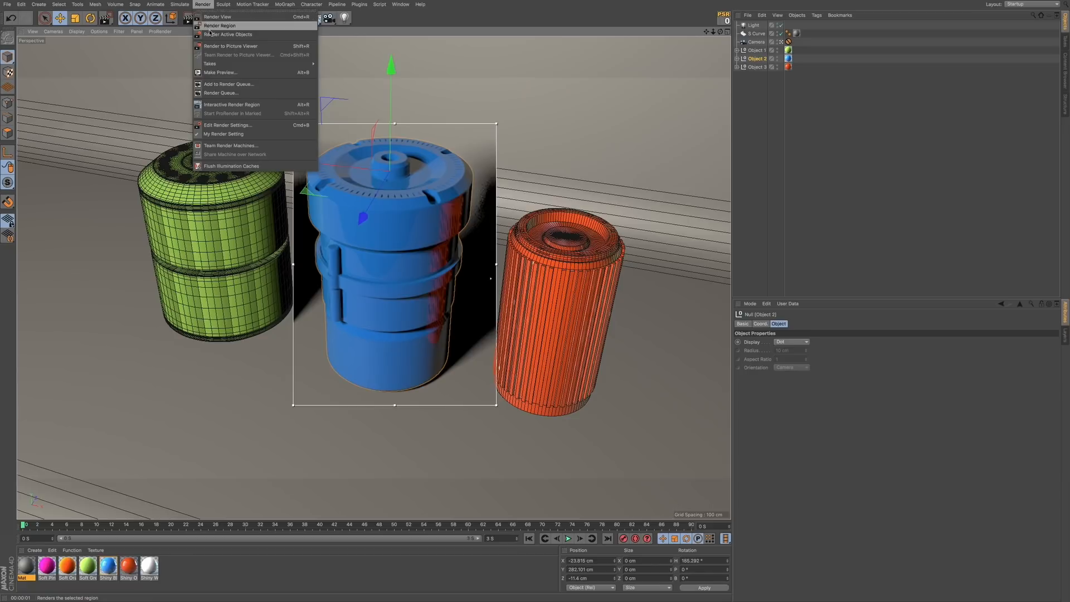
left_click(247, 106)
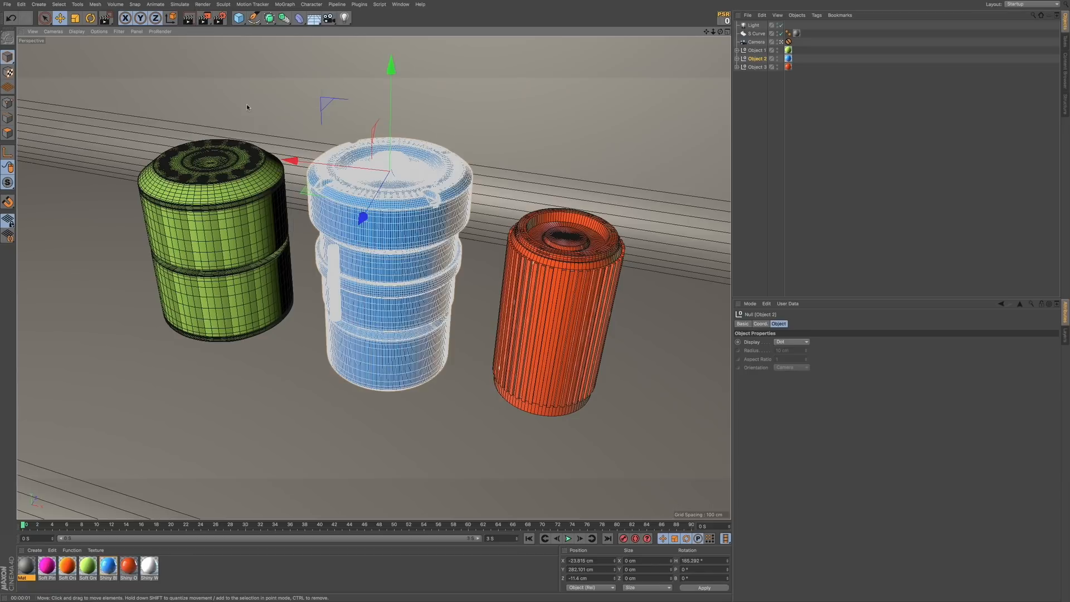
- Render only Object 2 with Render Active Objects, and repeat the render with S Curve added to the selection
left_click(204, 5)
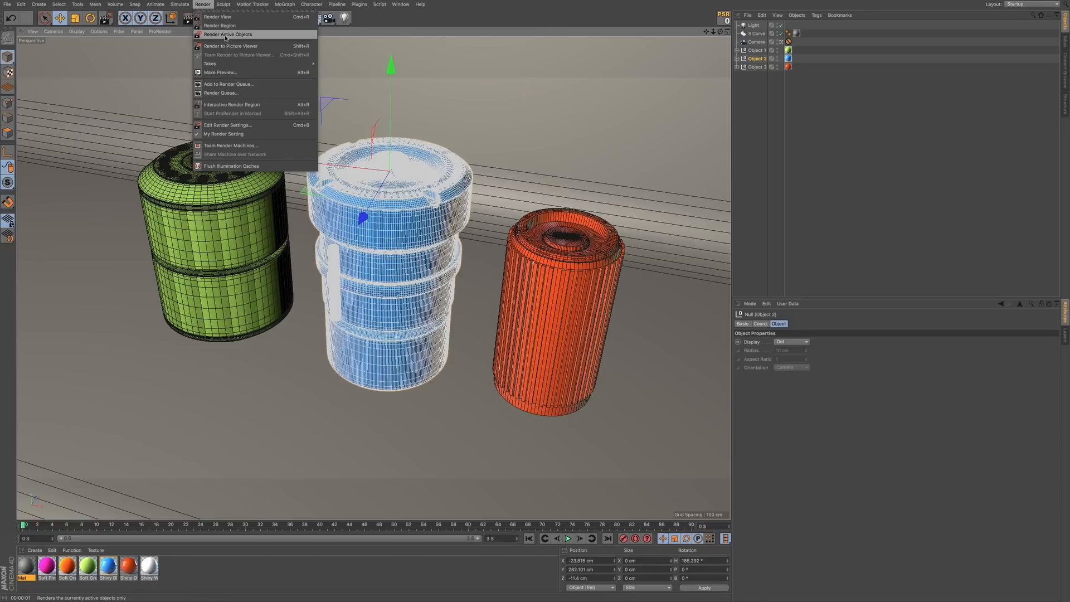
left_click(231, 36)
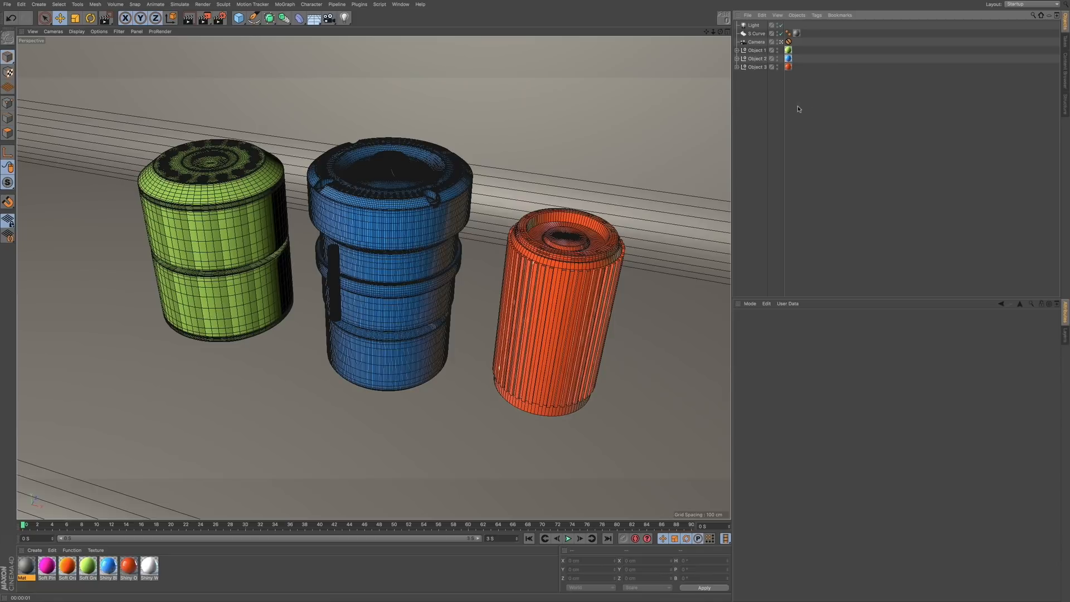
left_click(757, 60)
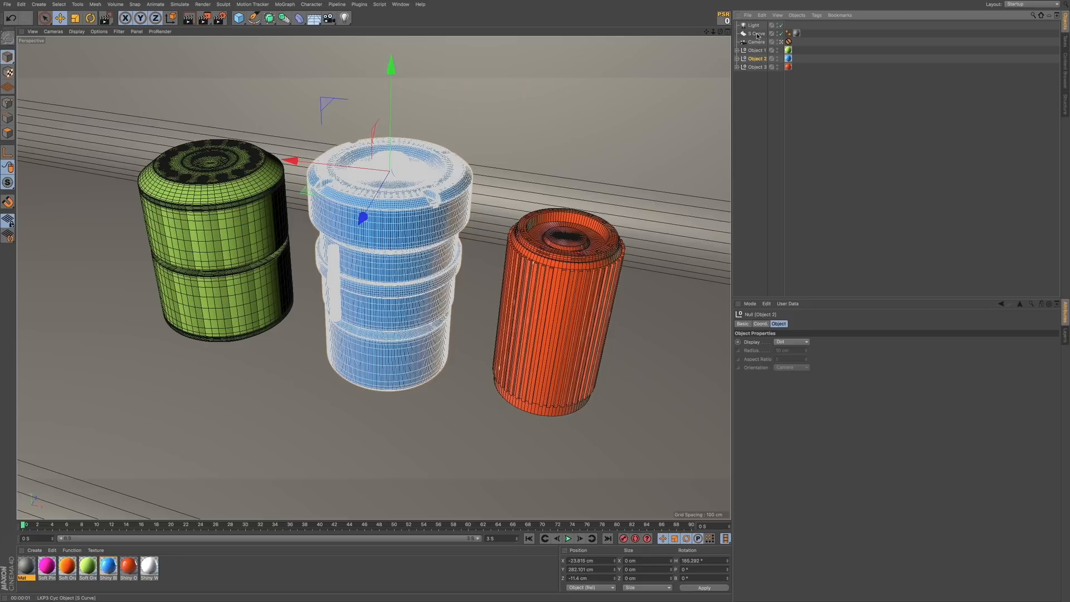
left_click(758, 34, "shift")
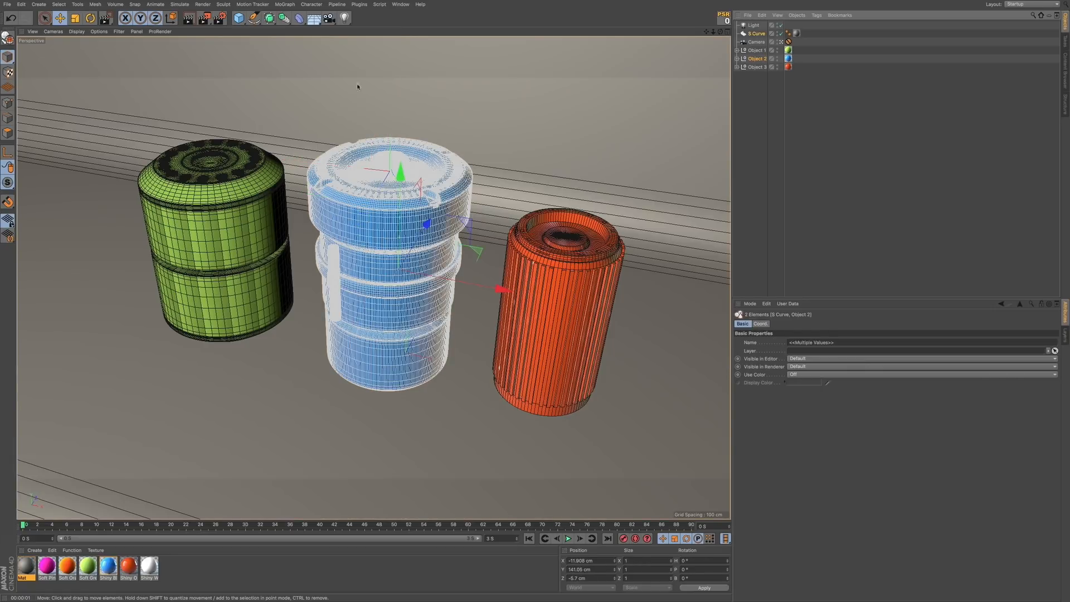
left_click(204, 5)
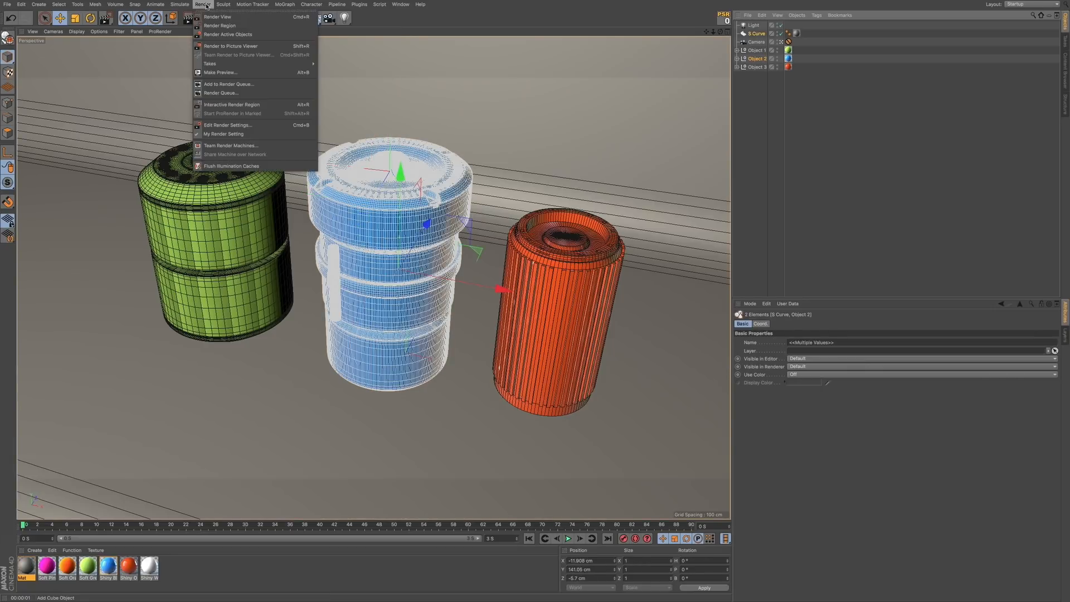
left_click(217, 35)
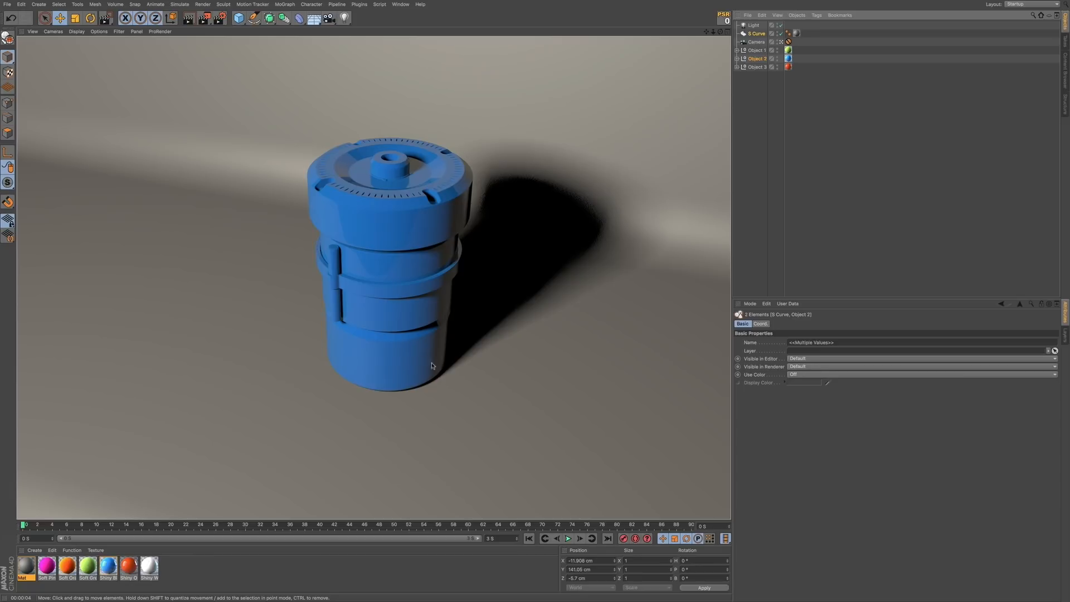
- Clear the object selection and render the full scene to the Picture Viewer
left_click(202, 3)
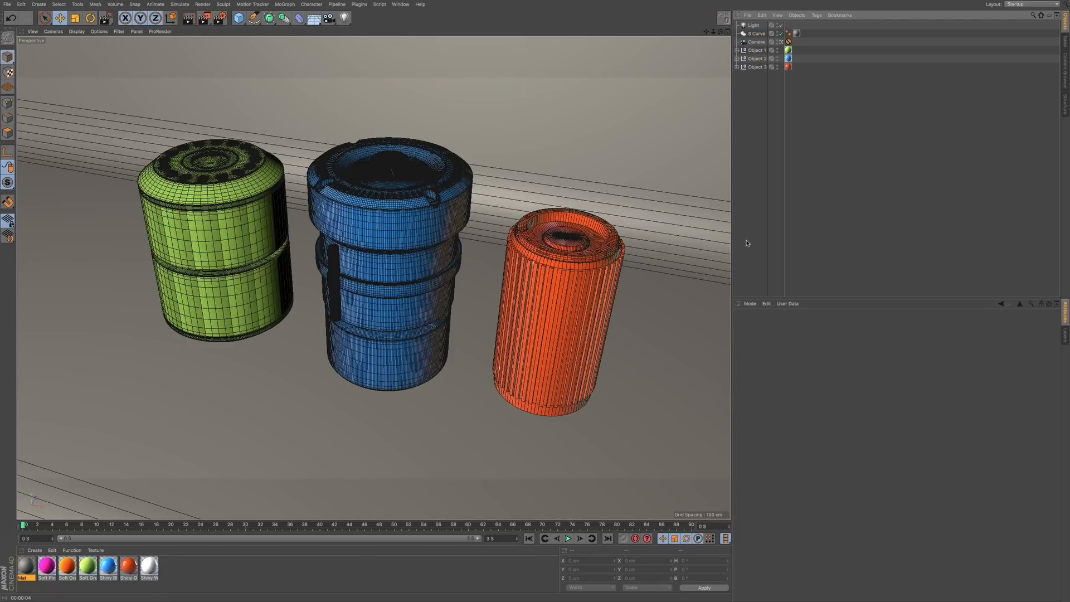
left_click(314, 285)
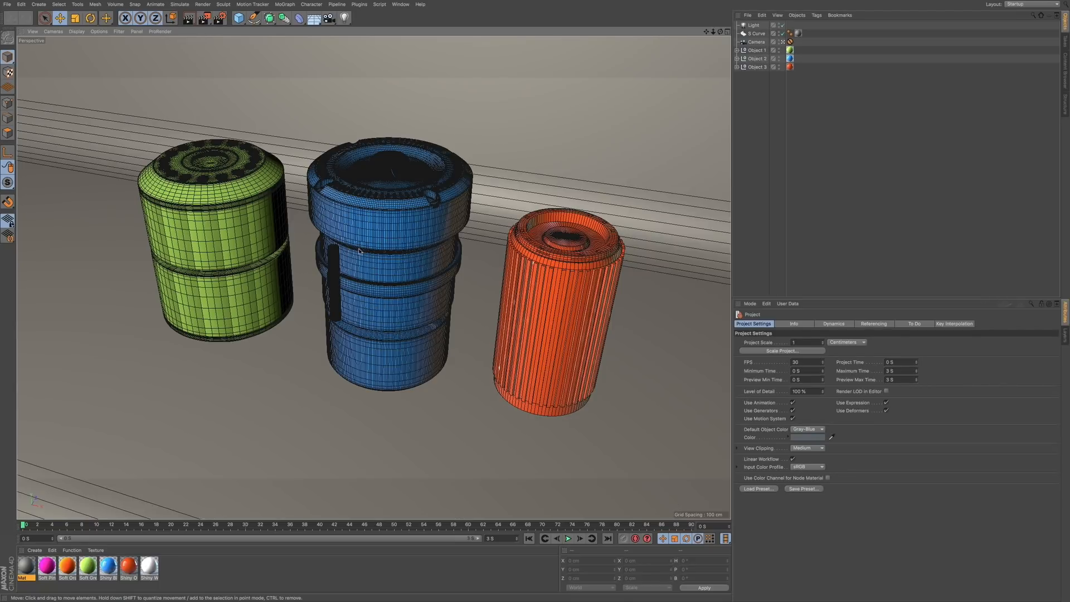
left_click(203, 4)
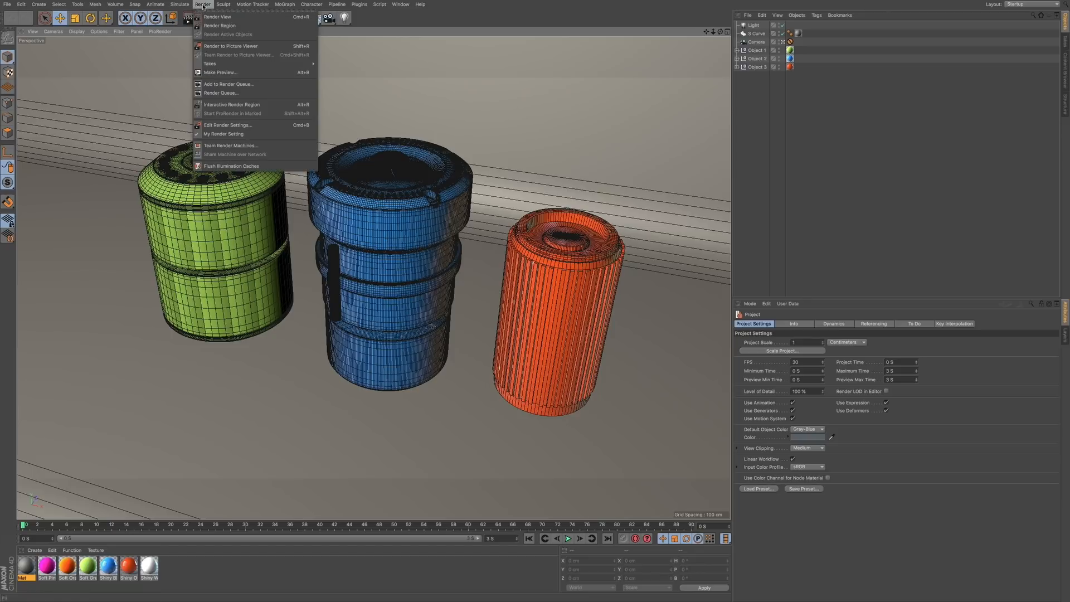
left_click(228, 46)
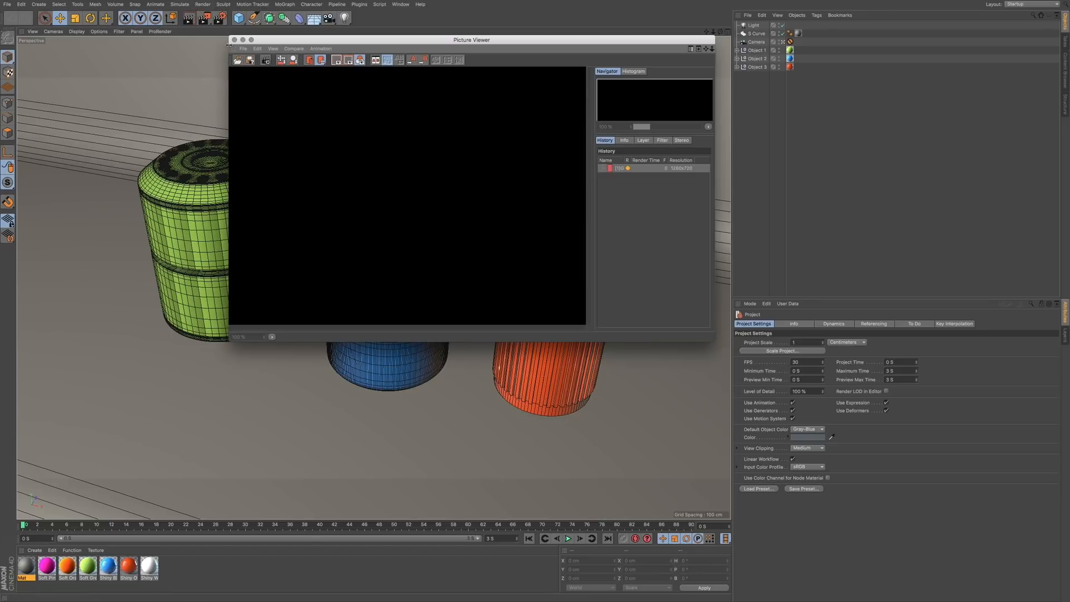
- Enlarge the Picture Viewer window and move it clear of the object list and material swatches
left_click_drag(436, 42, 329, 109)
left_click_drag(607, 409, 820, 515)
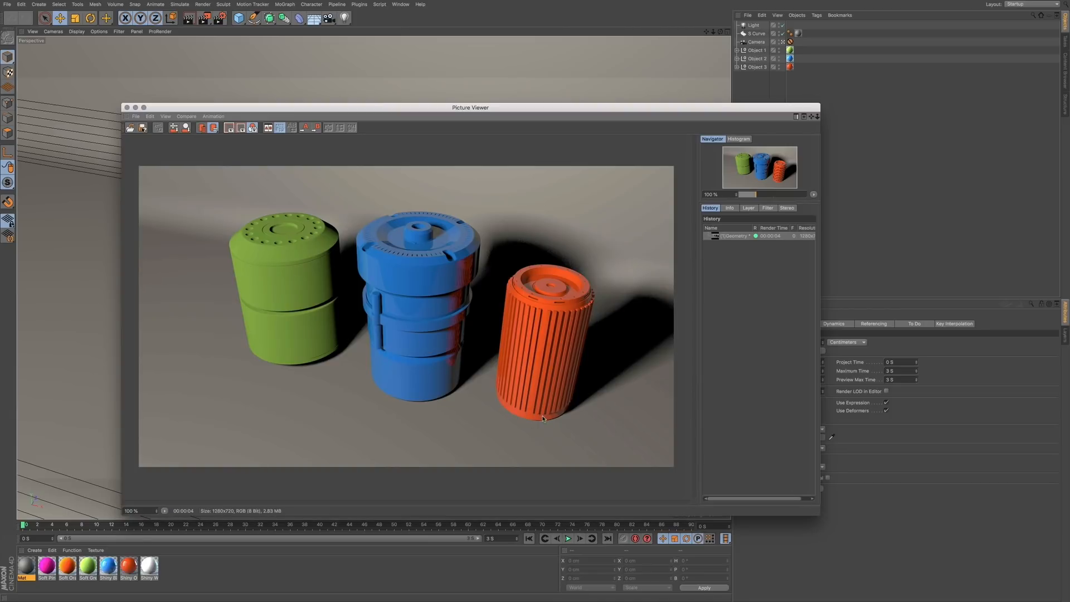
left_click_drag(707, 108, 681, 109)
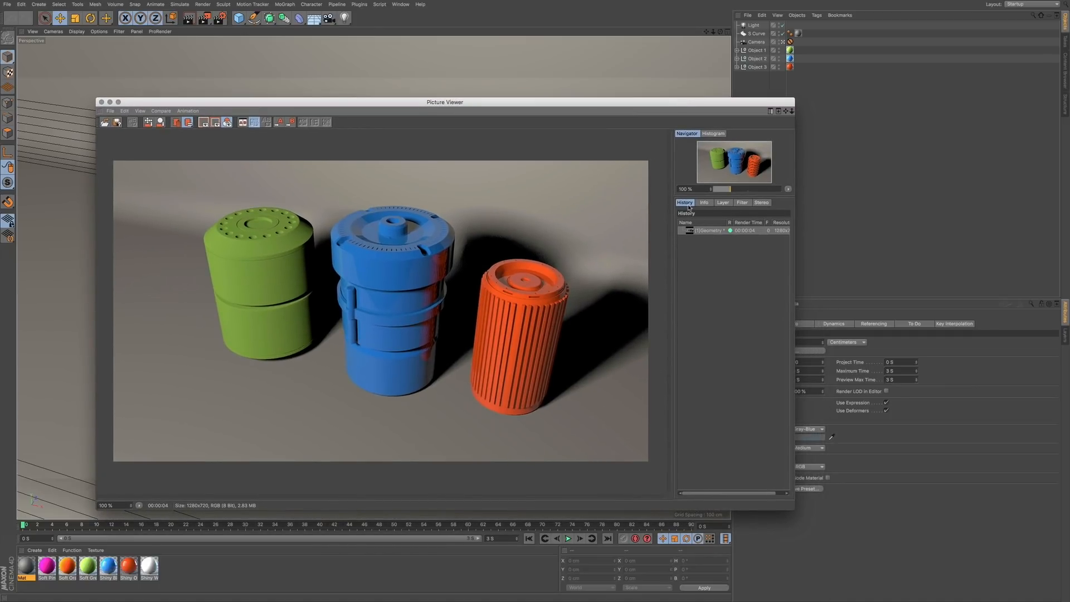
left_click_drag(171, 102, 352, 125)
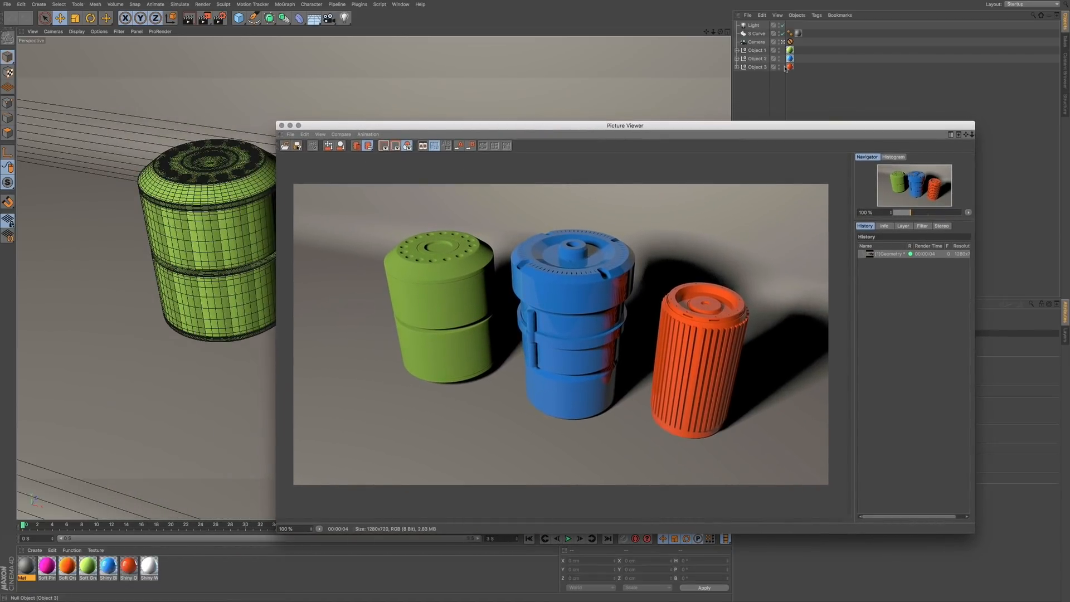
- Replace the green material on Object 1 with the soft pink material
left_click(756, 50)
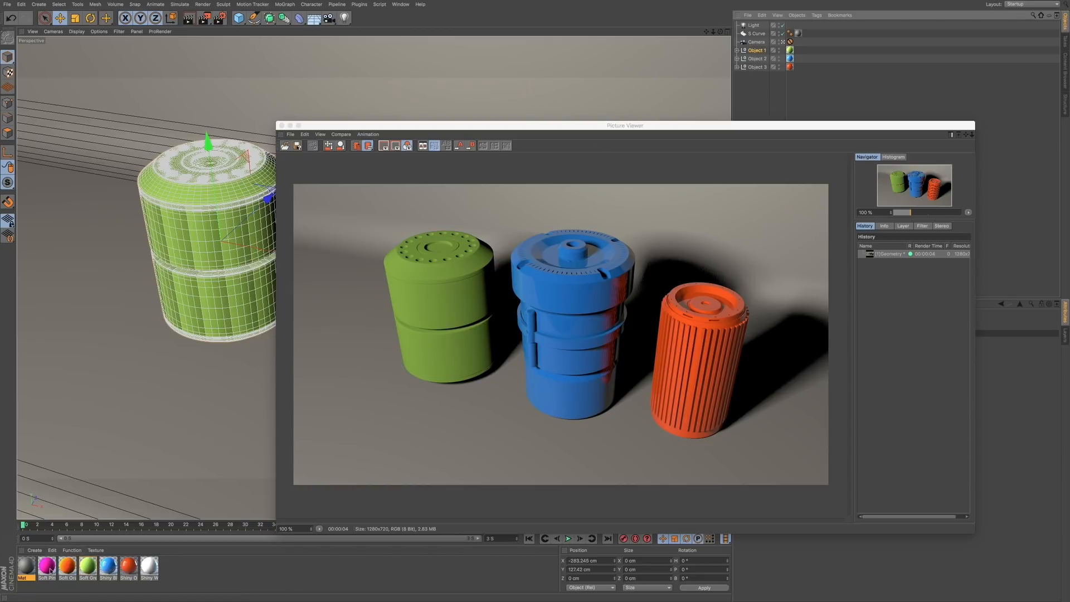
left_click_drag(47, 569, 790, 50)
left_click_drag(668, 128, 608, 134)
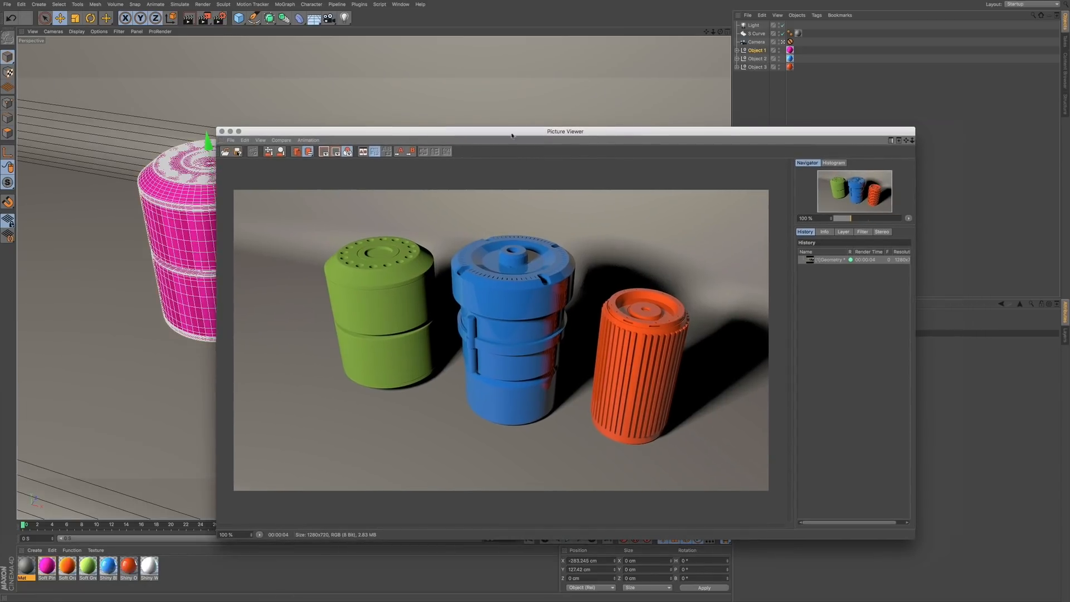
- Render the recoloured scene to the Picture Viewer as a second image
left_click(203, 4)
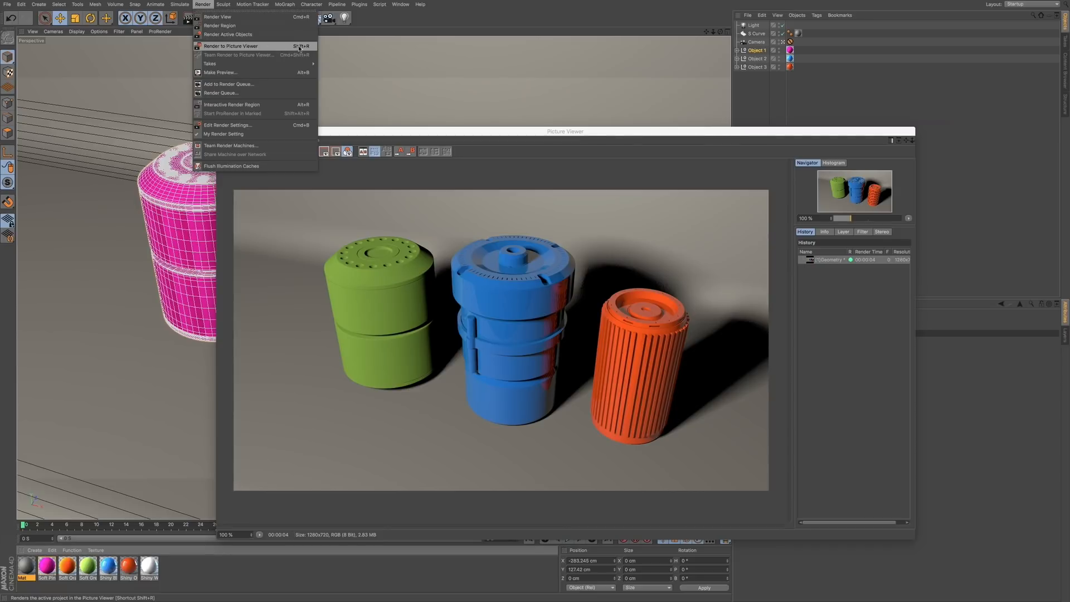
left_click(204, 5)
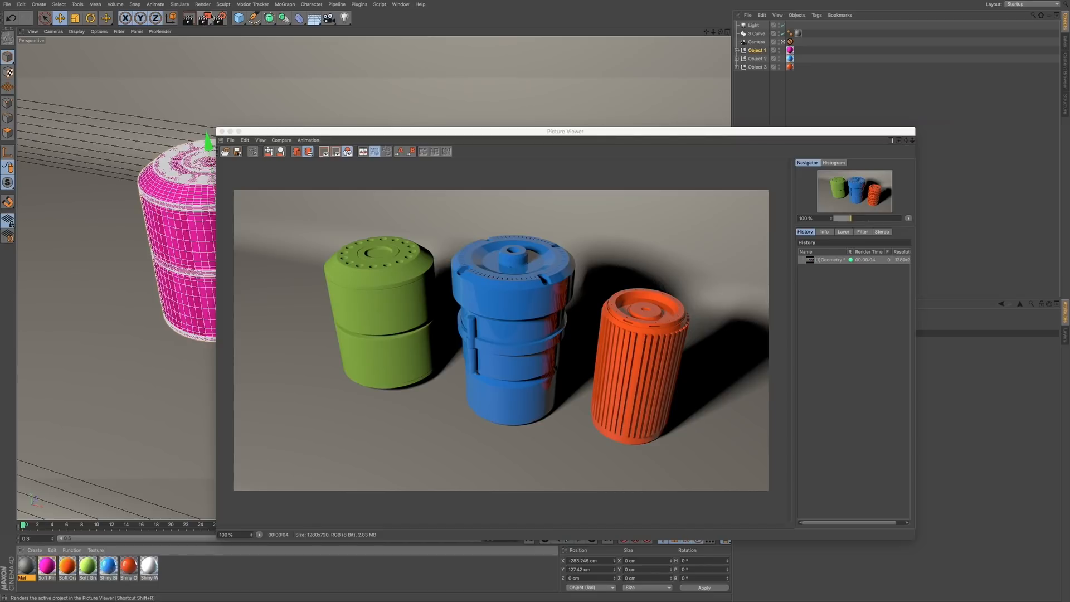
left_click(205, 20)
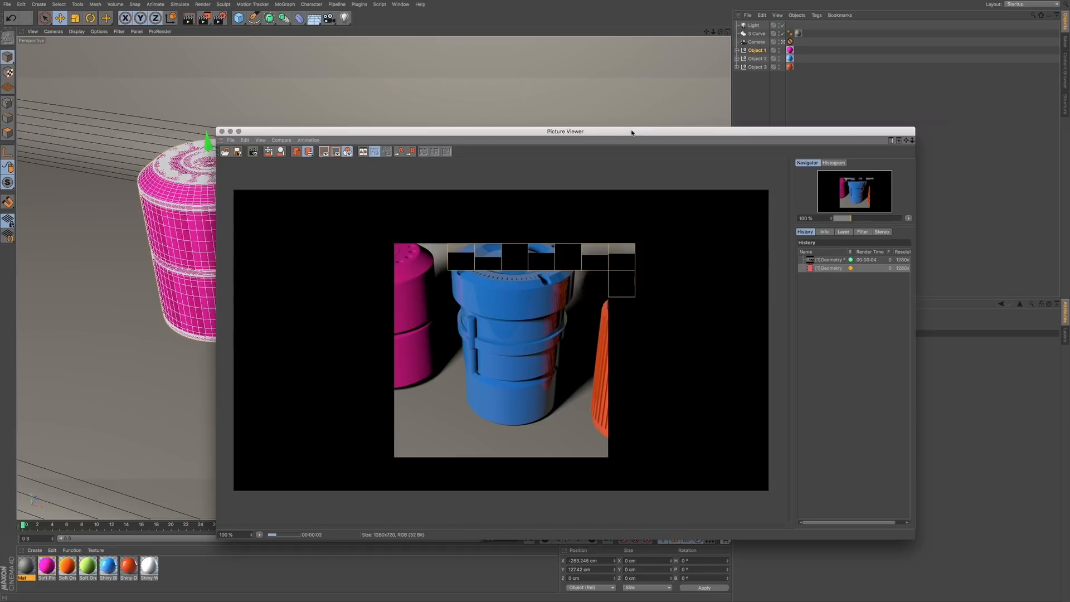
left_click_drag(634, 129, 592, 131)
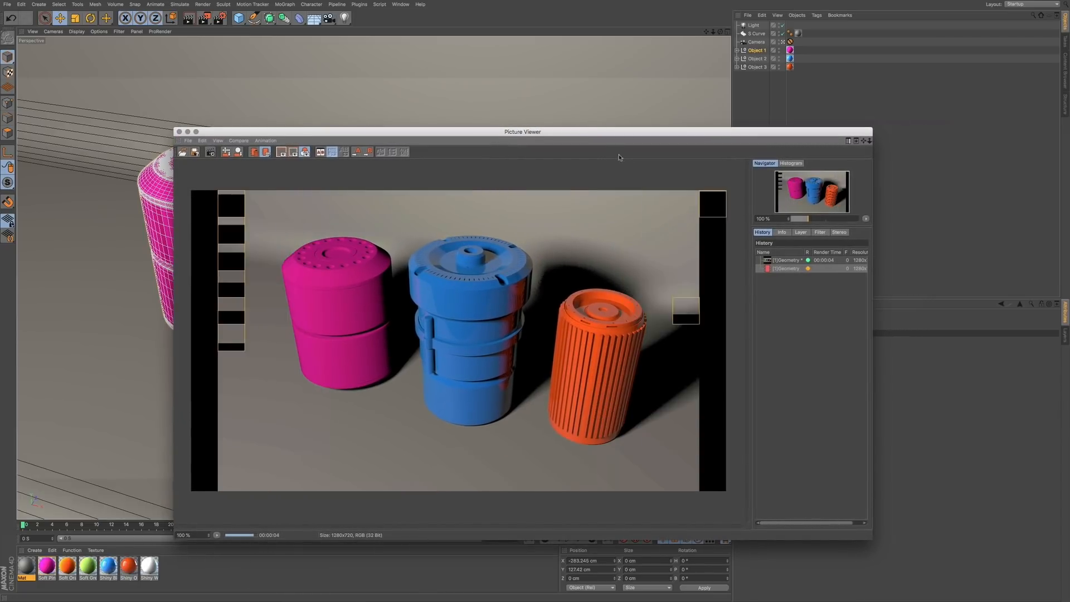
- Compare the green-canister and pink-canister renders by switching between them in the render history
left_click(788, 260)
left_click(788, 268)
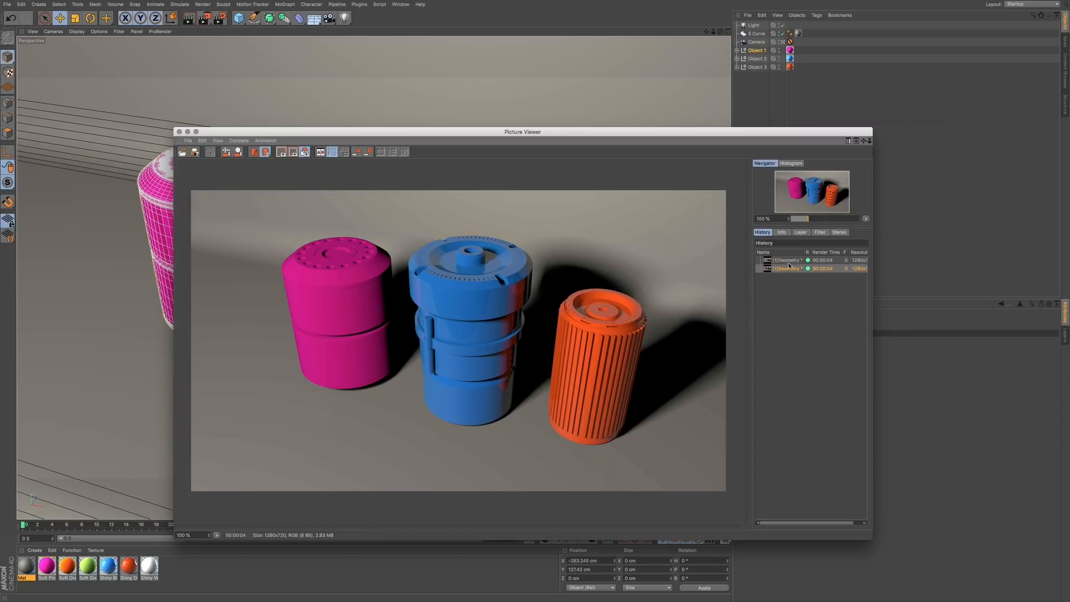
left_click(789, 261)
left_click(788, 269)
- Review the pink-canister render's info, layer, filter and stereo details, and return to the render history
left_click(782, 233)
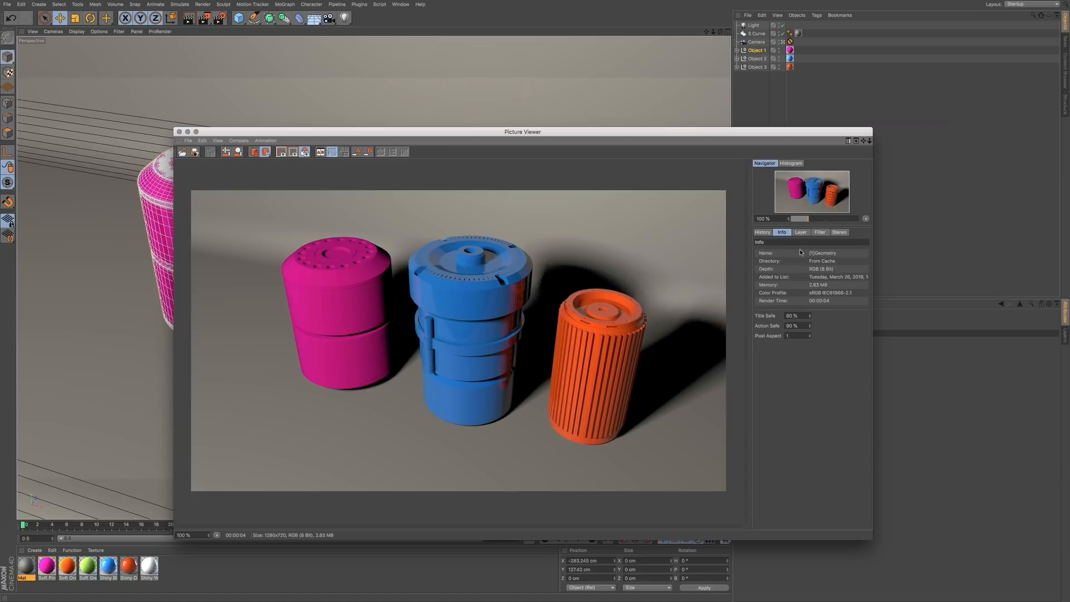
left_click(801, 233)
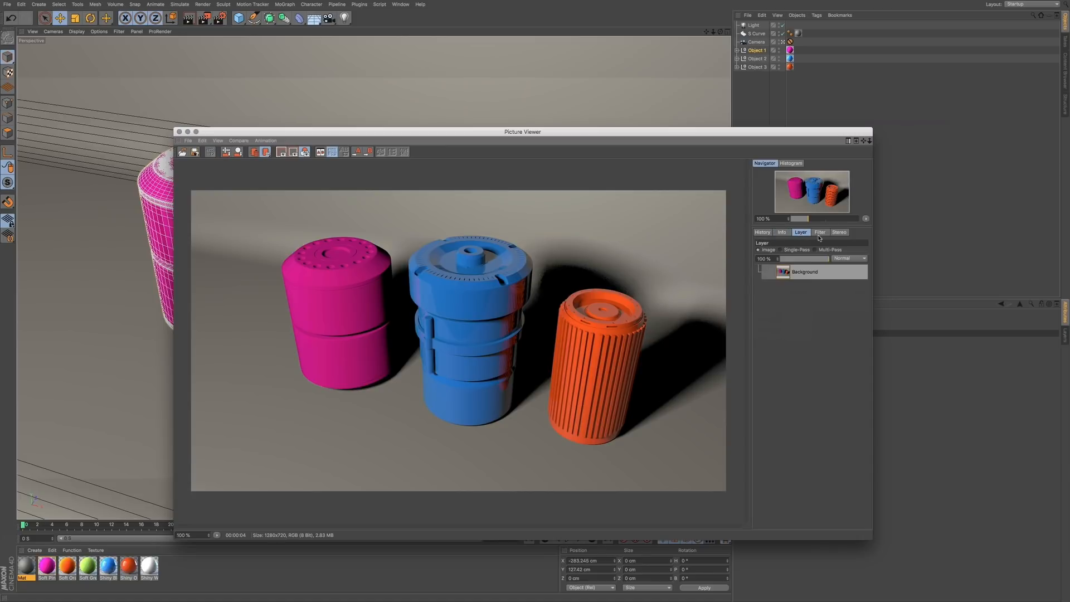
left_click(821, 234)
left_click(837, 233)
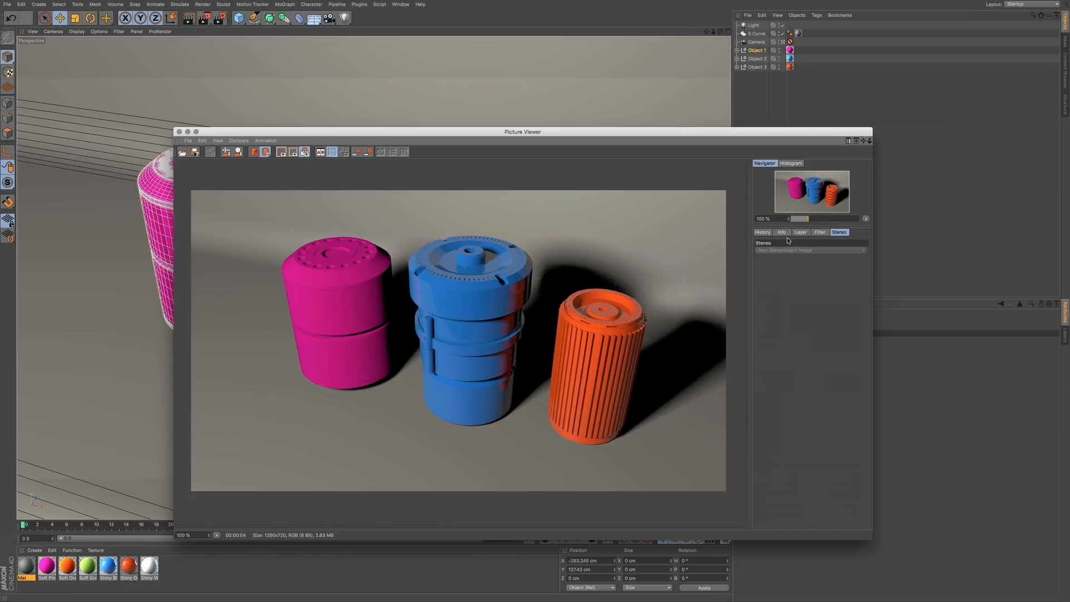
left_click(767, 233)
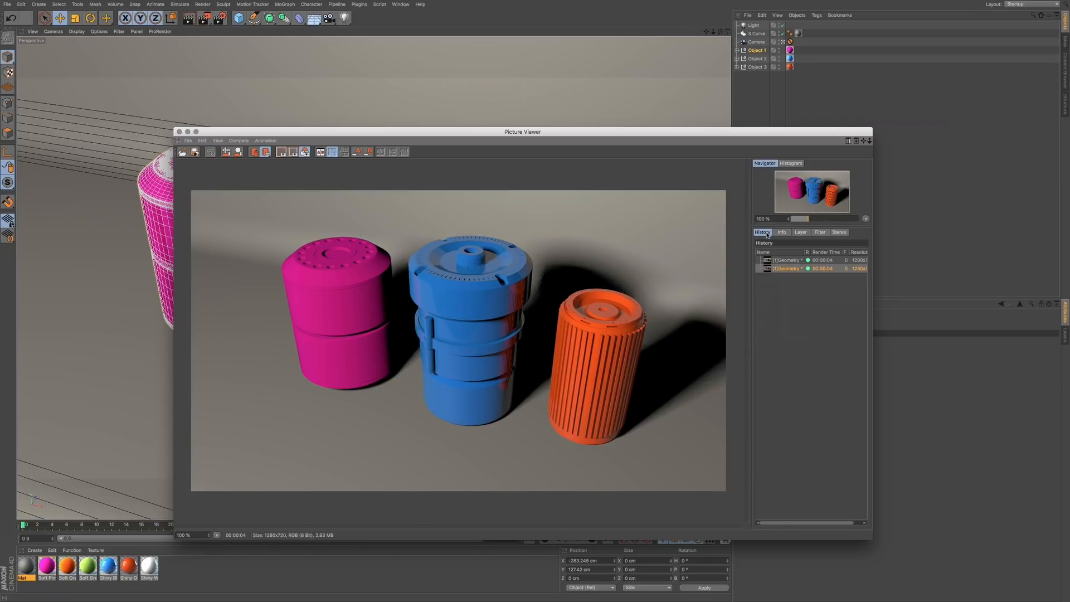
- Open the save settings for the green-canister render and review the available file formats, keeping TIF
left_click(789, 262)
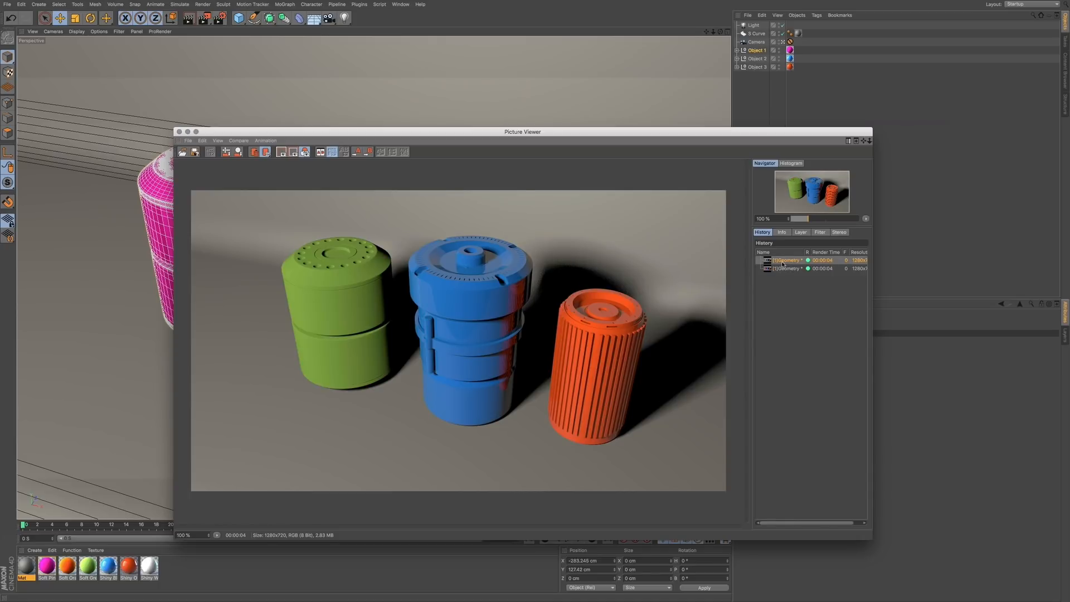
left_click_drag(476, 134, 480, 134)
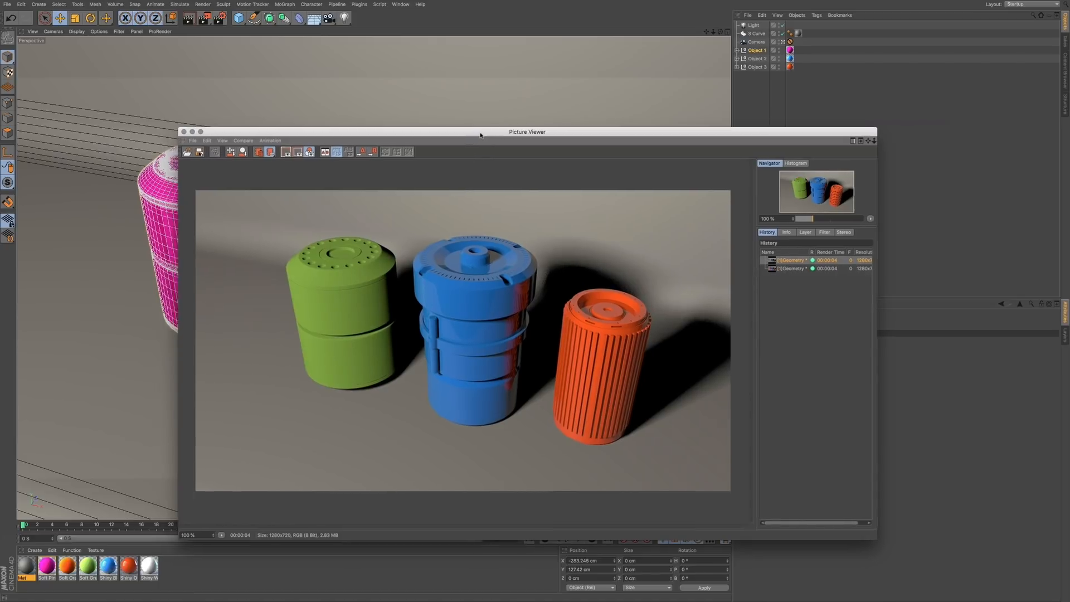
left_click(199, 153)
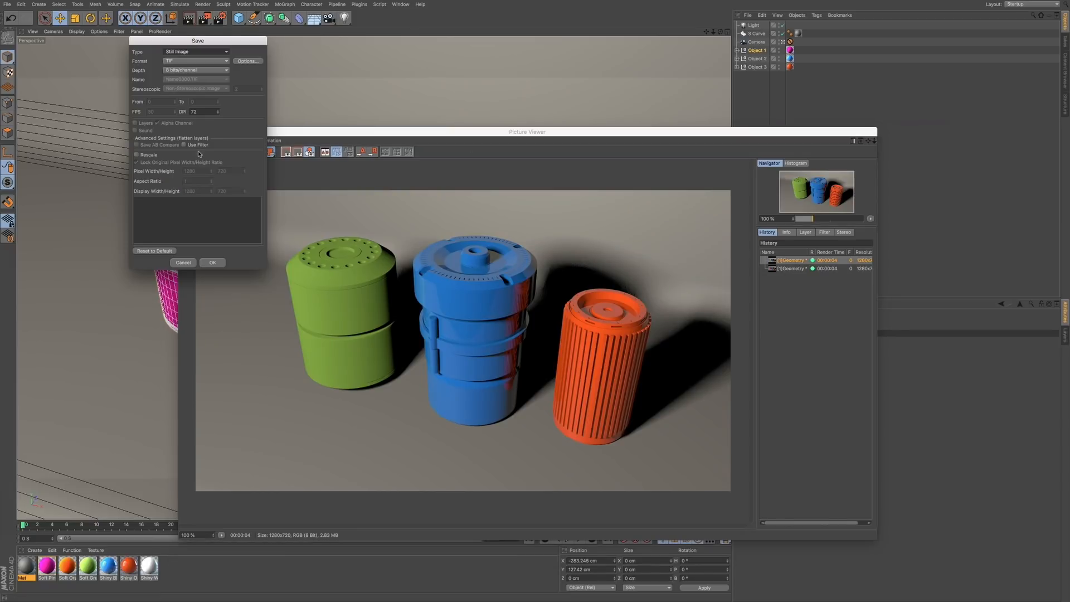
left_click(188, 61)
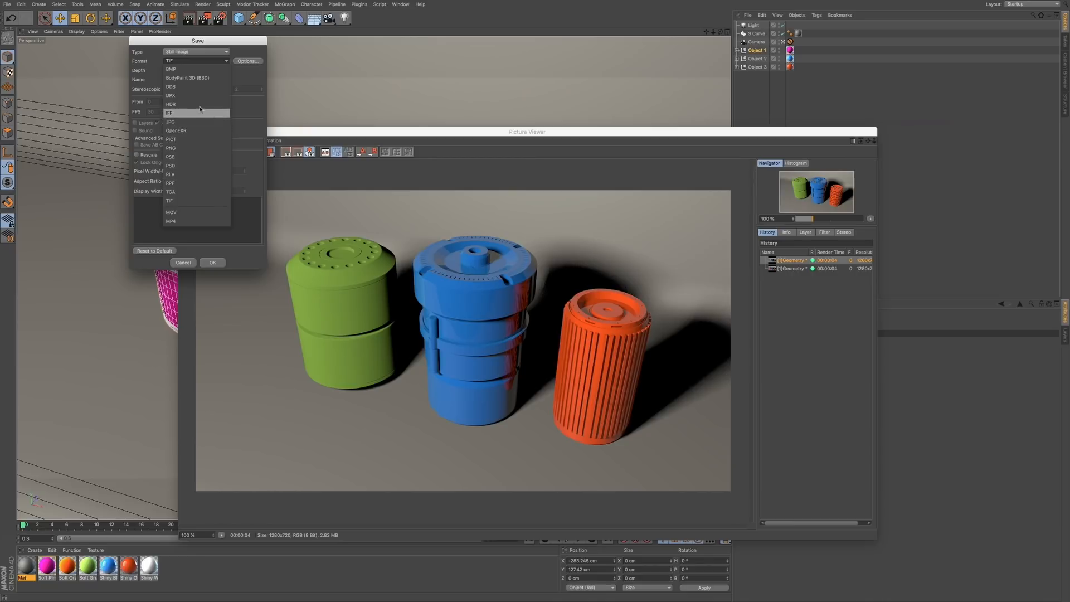
left_click(250, 77)
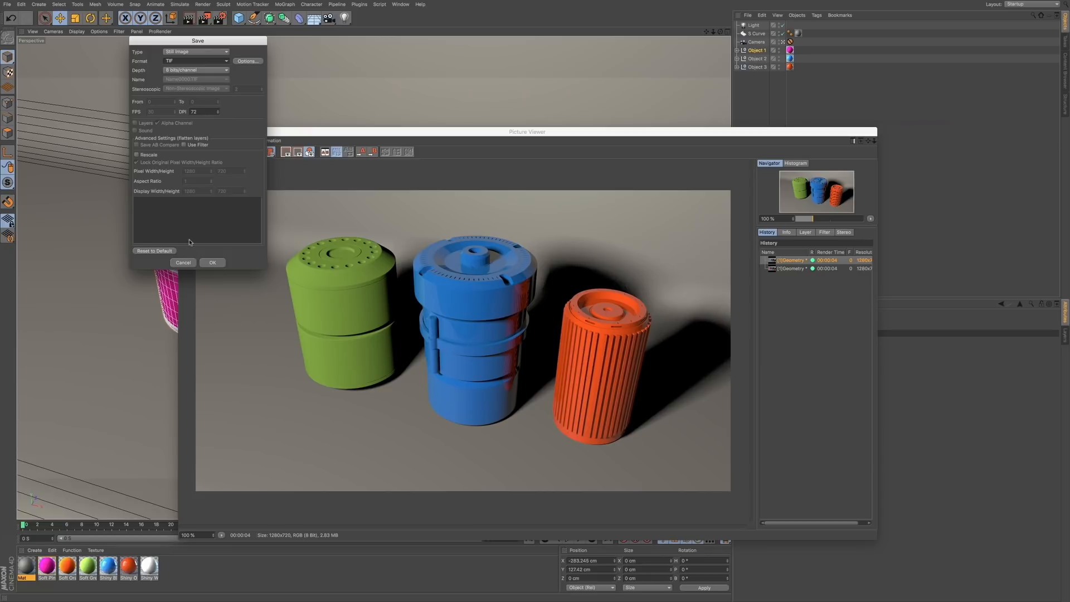
- Review the TIF format options and the save location for the green-canister render, and cancel the save
left_click(248, 62)
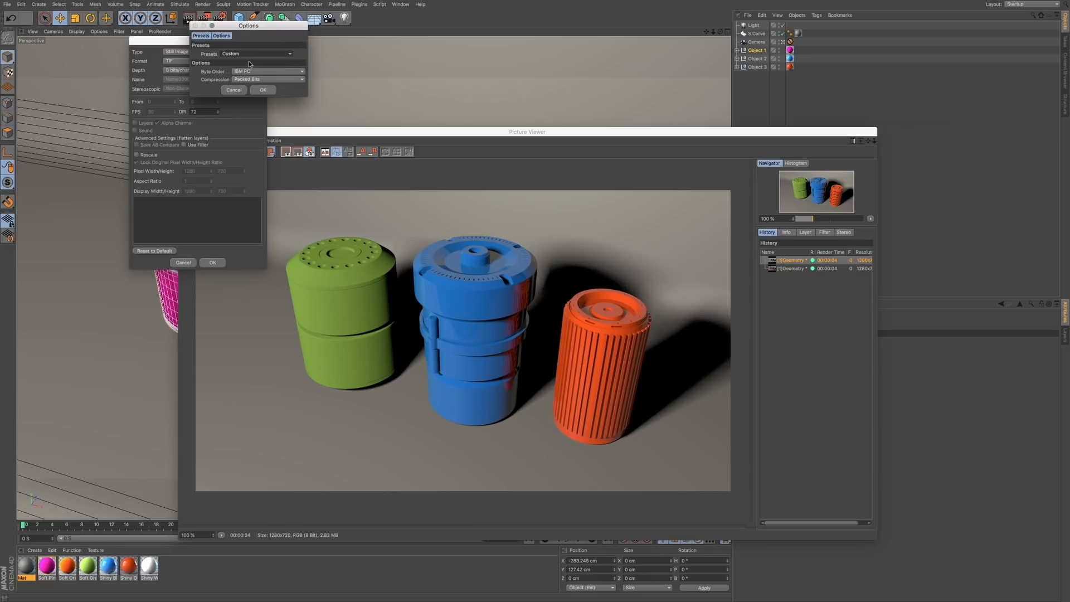
left_click(234, 89)
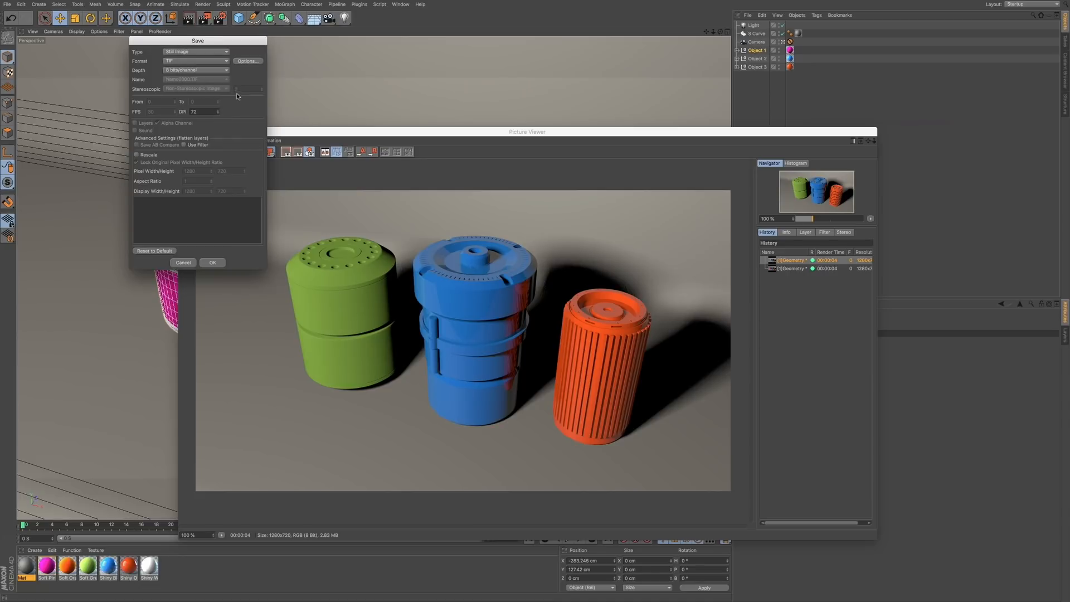
left_click(212, 262)
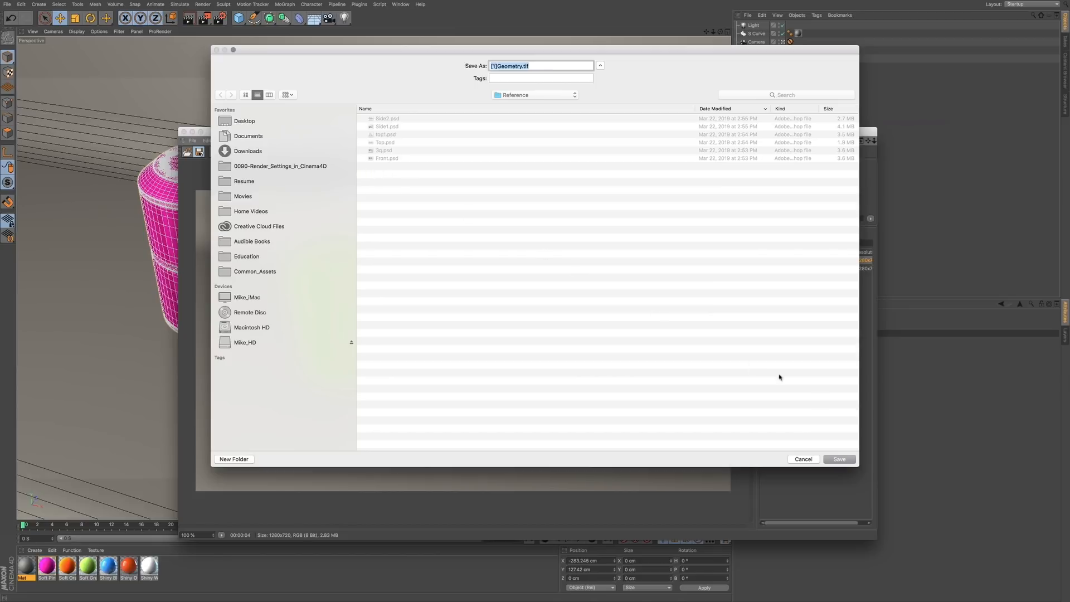
left_click(803, 459)
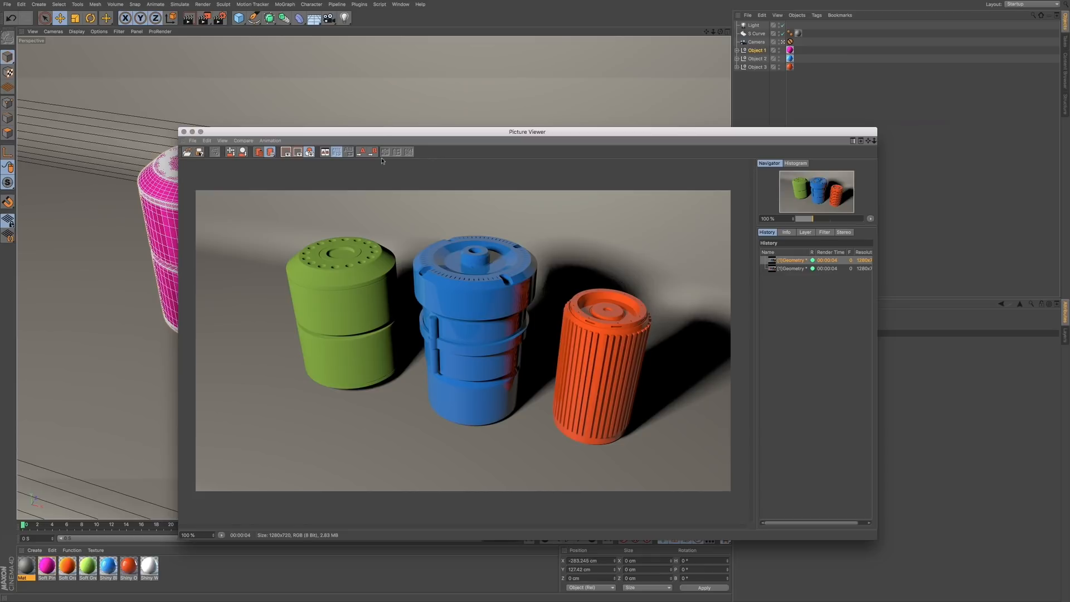
- Display the green-canister render from the render history and copy it to the clipboard
left_click(791, 269)
left_click(791, 260)
left_click(207, 141)
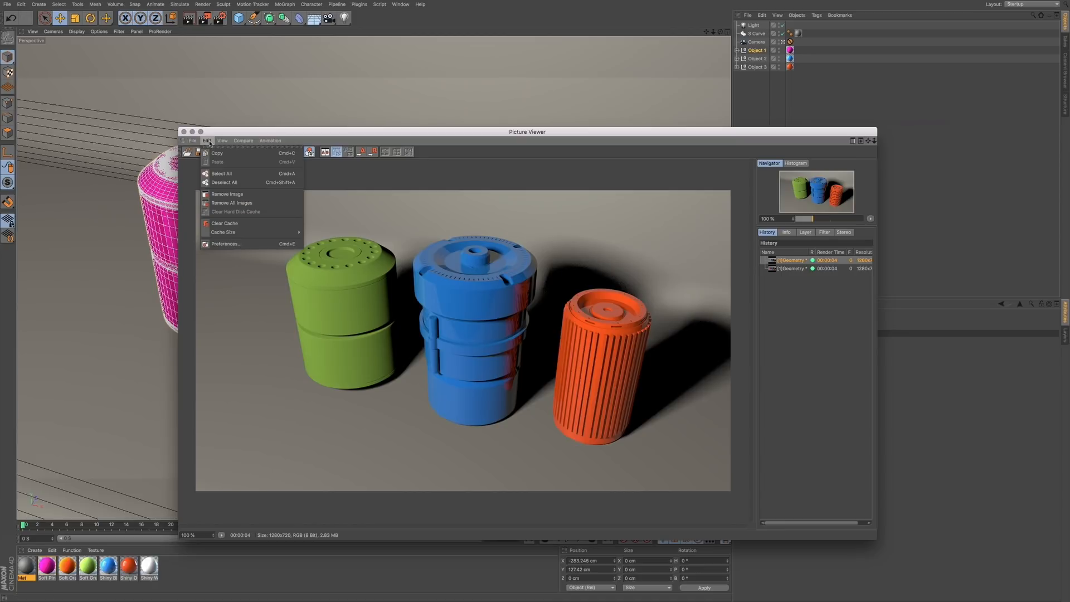
left_click(226, 153)
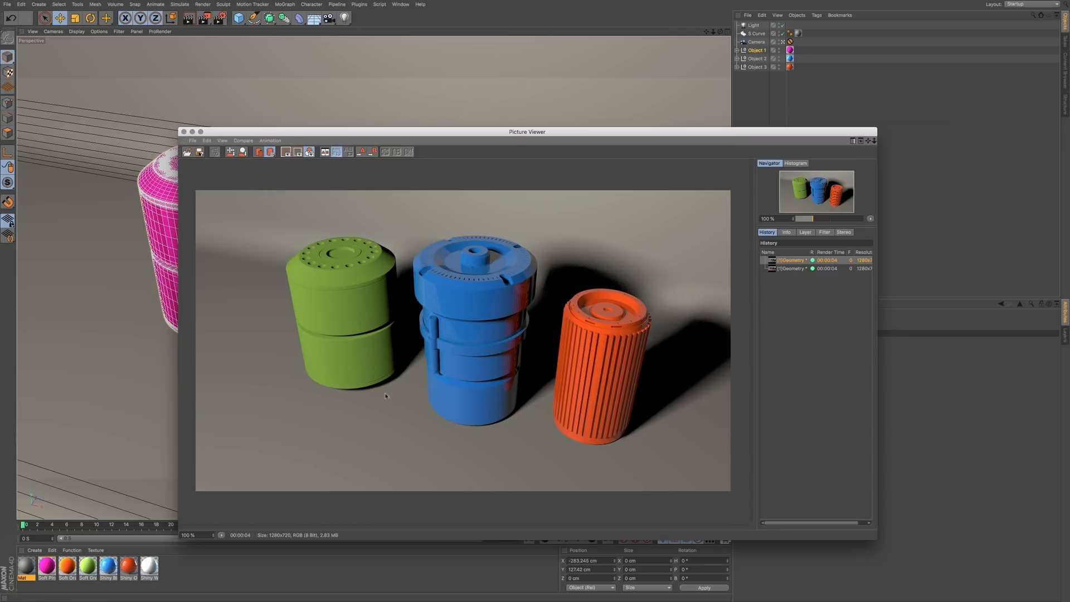
- Switch to Photoshop, create a clipboard-sized 1280 by 720 pixel document, and paste the copied render into it
key("super+Tab")
key("super+Tab")
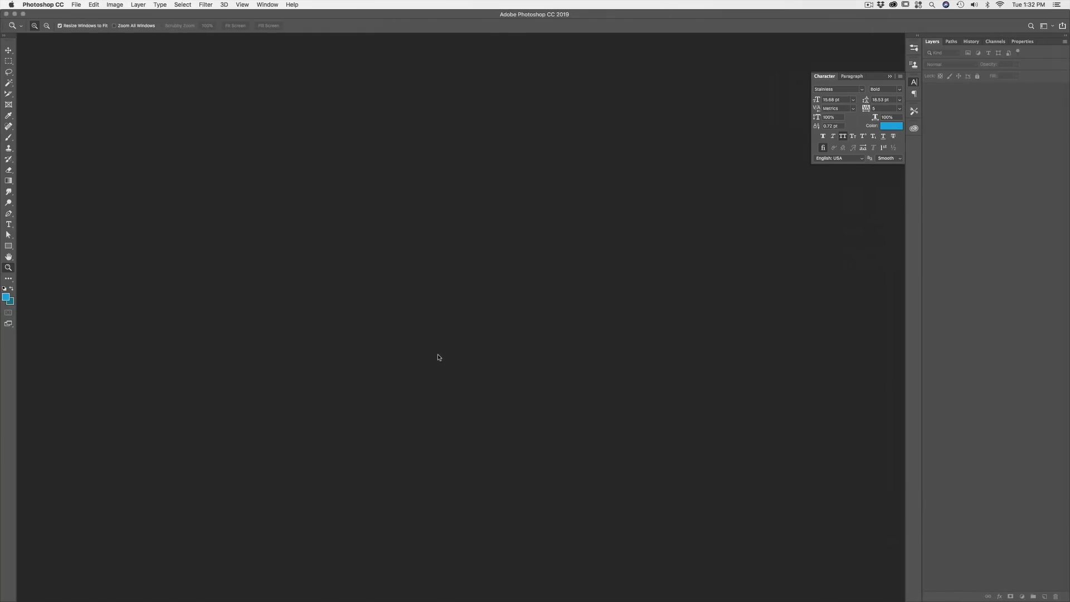
key("super+n")
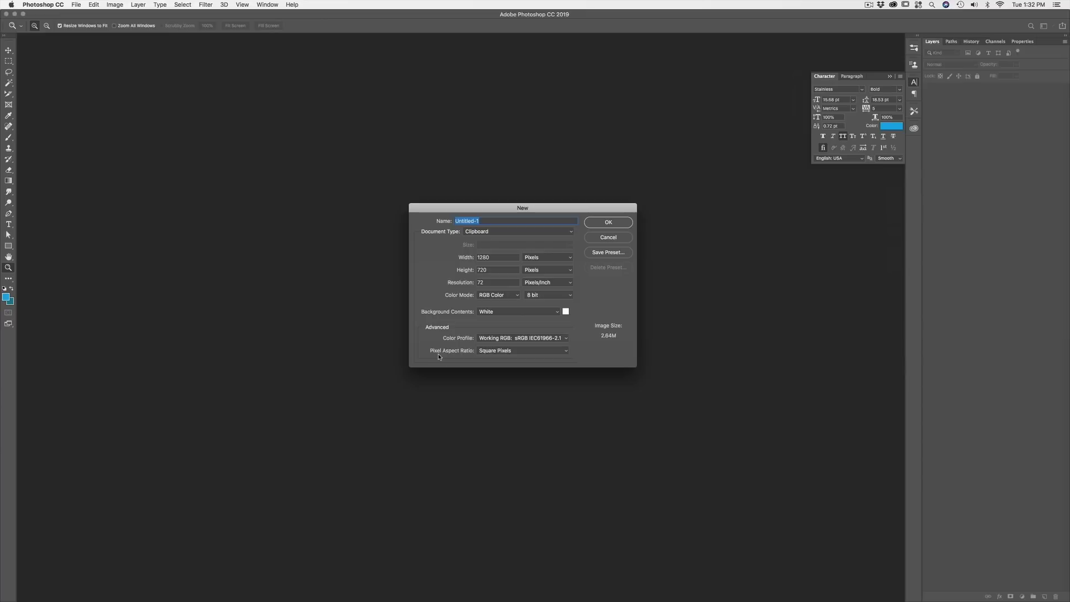
left_click(609, 223)
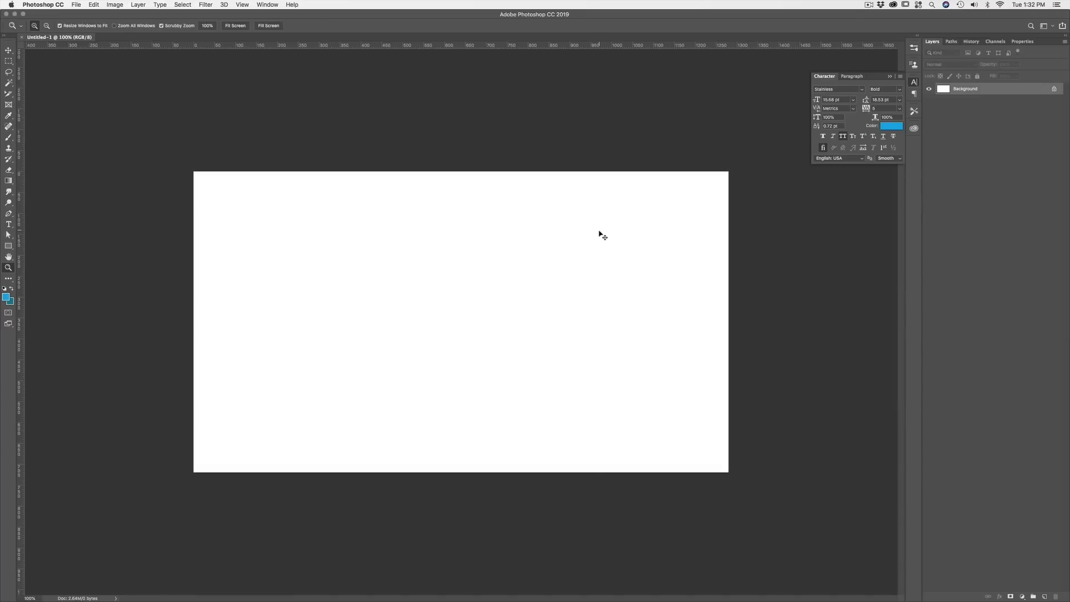
key("super+v")
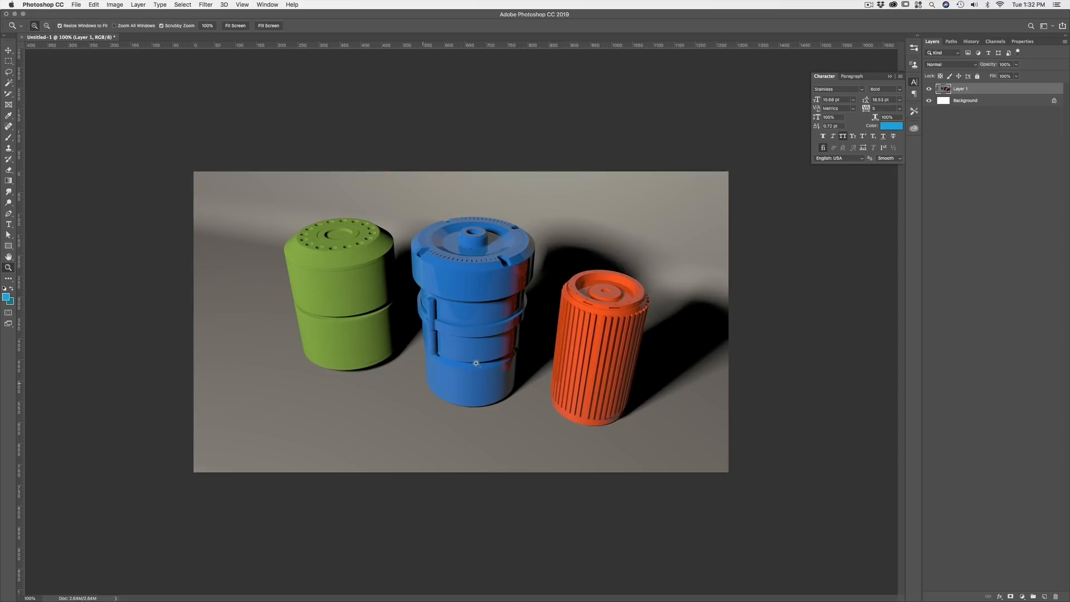
- Return to the Picture Viewer in Cinema 4D and display the pink-canister render from the history
key("ctrl+Right")
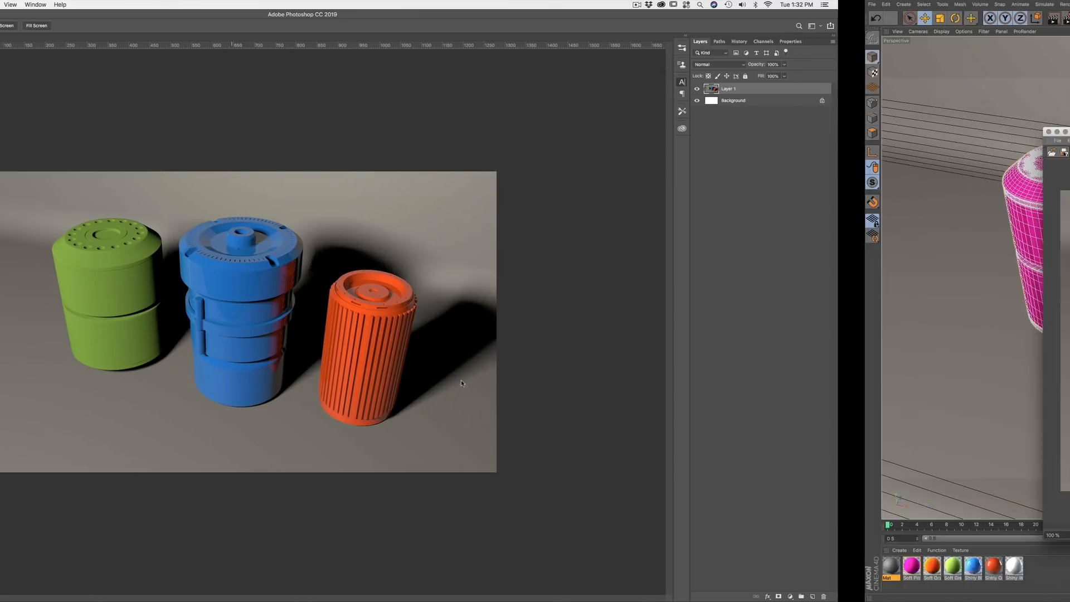
left_click_drag(650, 135, 632, 133)
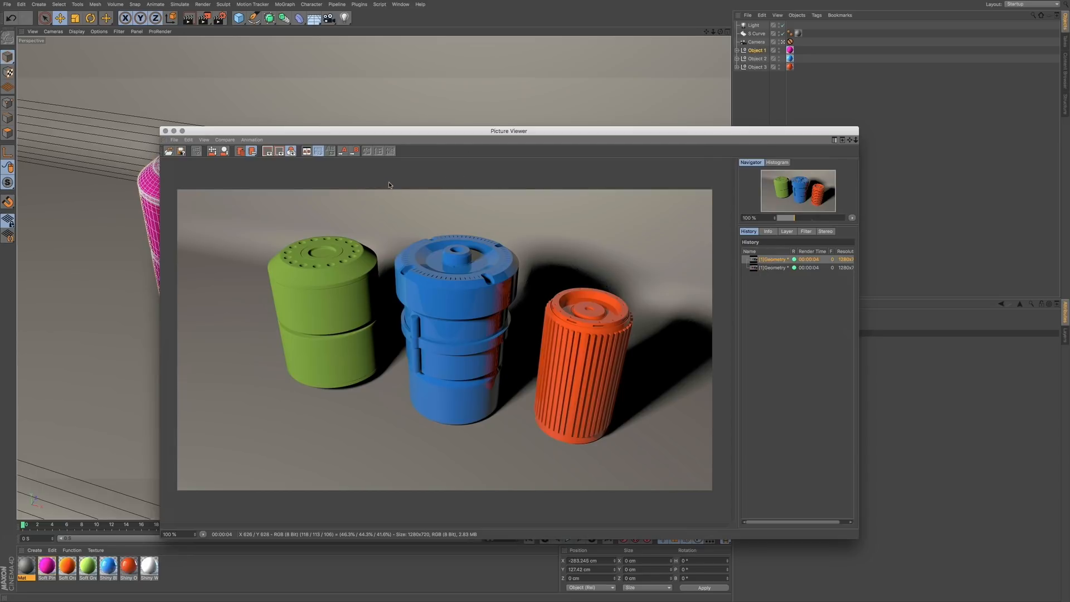
left_click(762, 269)
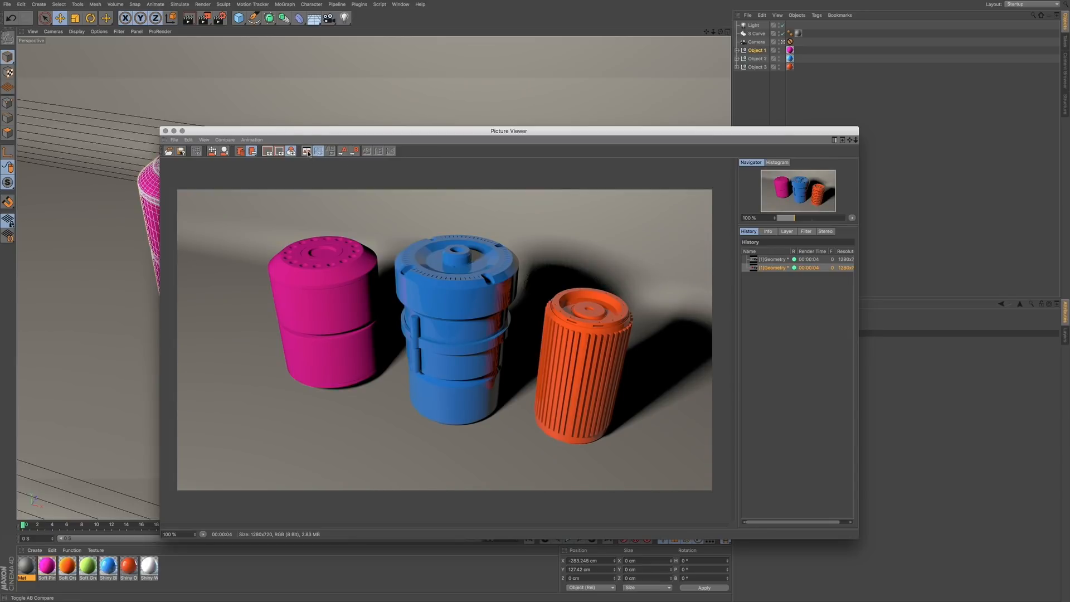
right_click(794, 270)
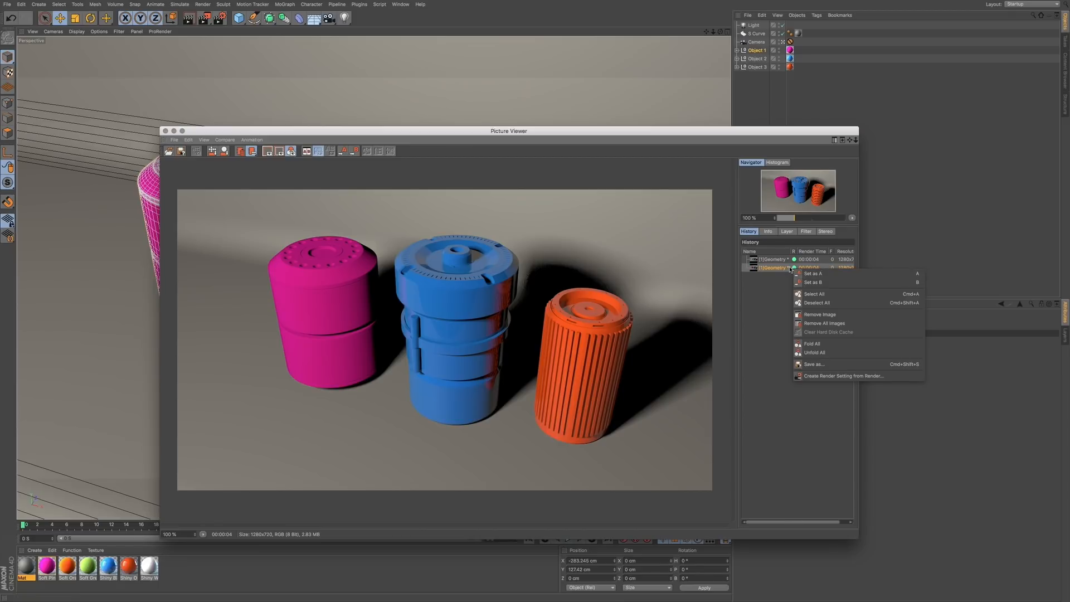
left_click(776, 278)
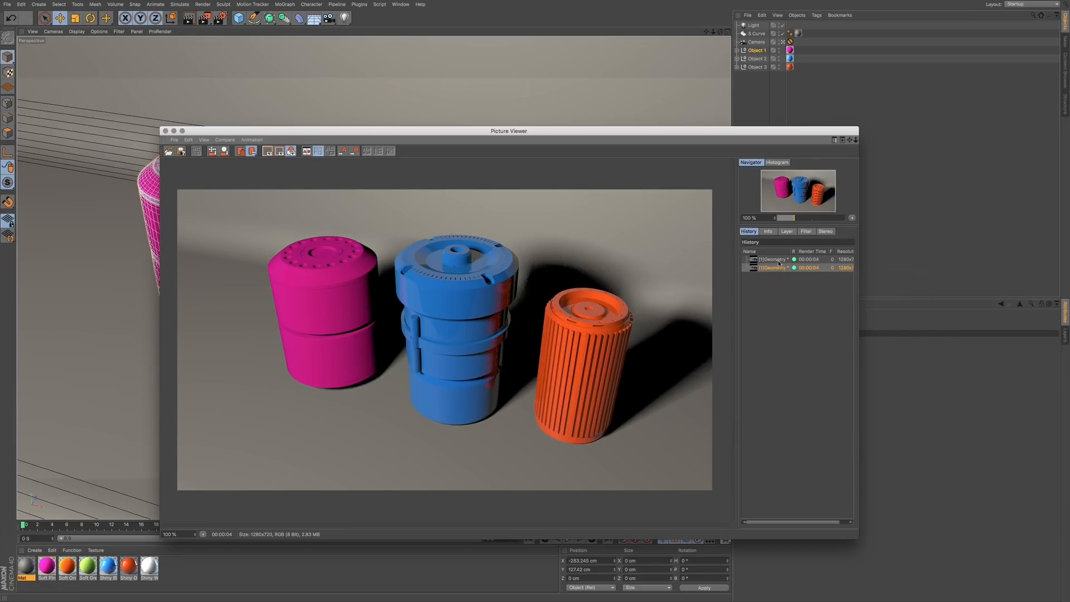
- Set the green-canister render as A and the pink-canister render as B for comparison
left_click(780, 261)
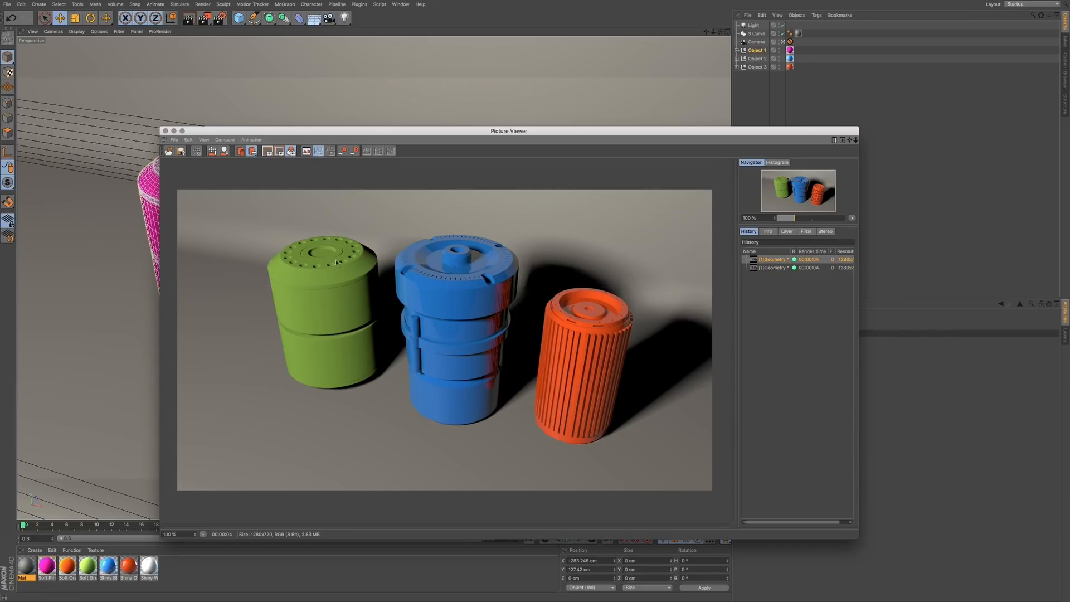
right_click(789, 260)
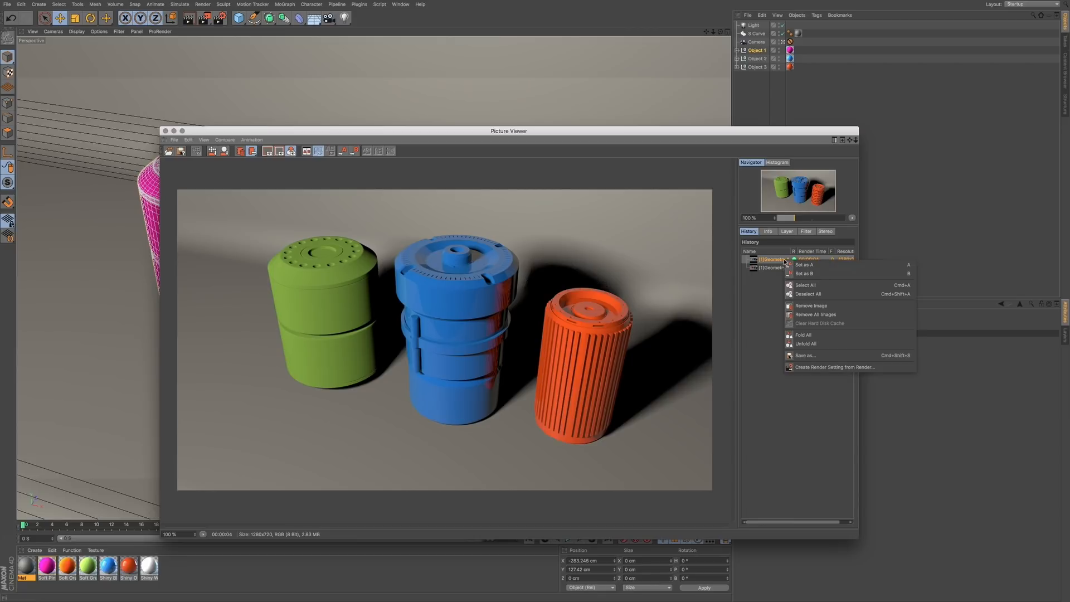
left_click(798, 266)
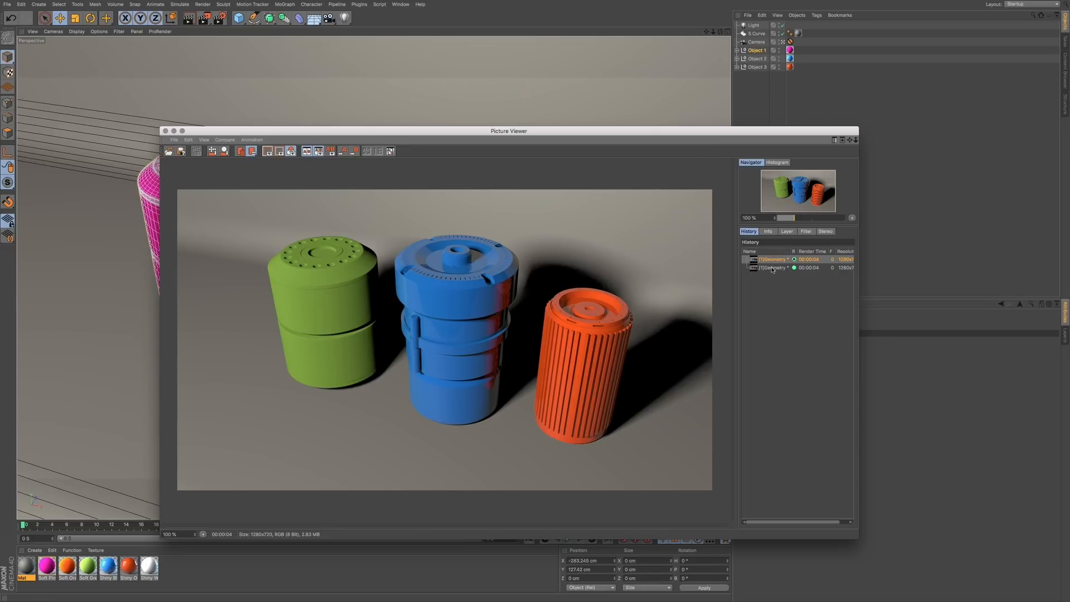
left_click(772, 268)
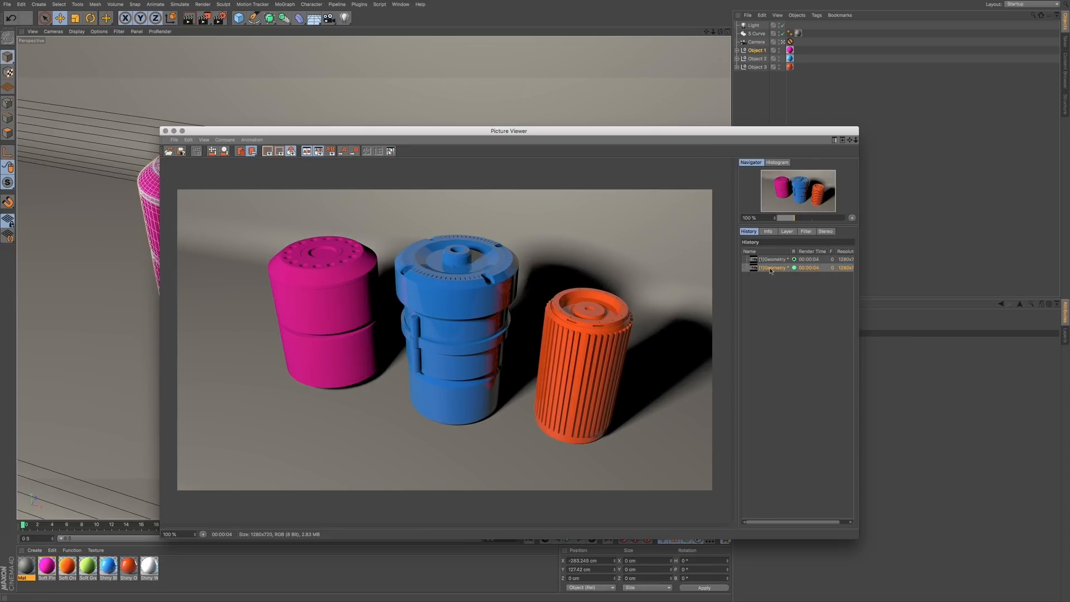
right_click(770, 271)
left_click(783, 283)
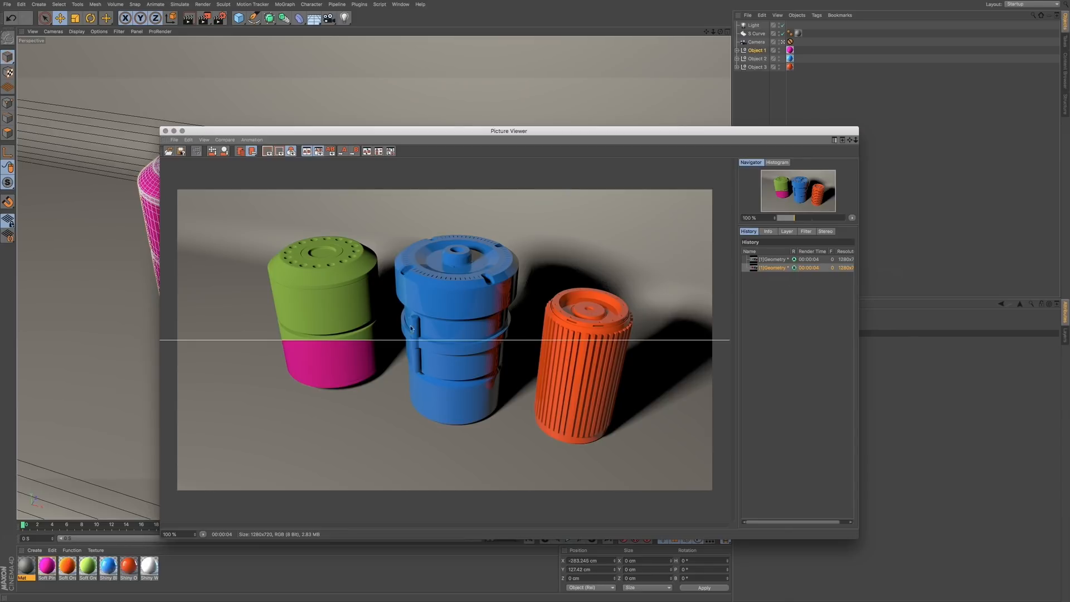
- Slide the horizontal comparison divider up and down across the canisters to compare the two renders
mouse_move(401, 340)
left_mouse_down()
mouse_move(406, 312)
mouse_move(409, 324)
left_mouse_up()
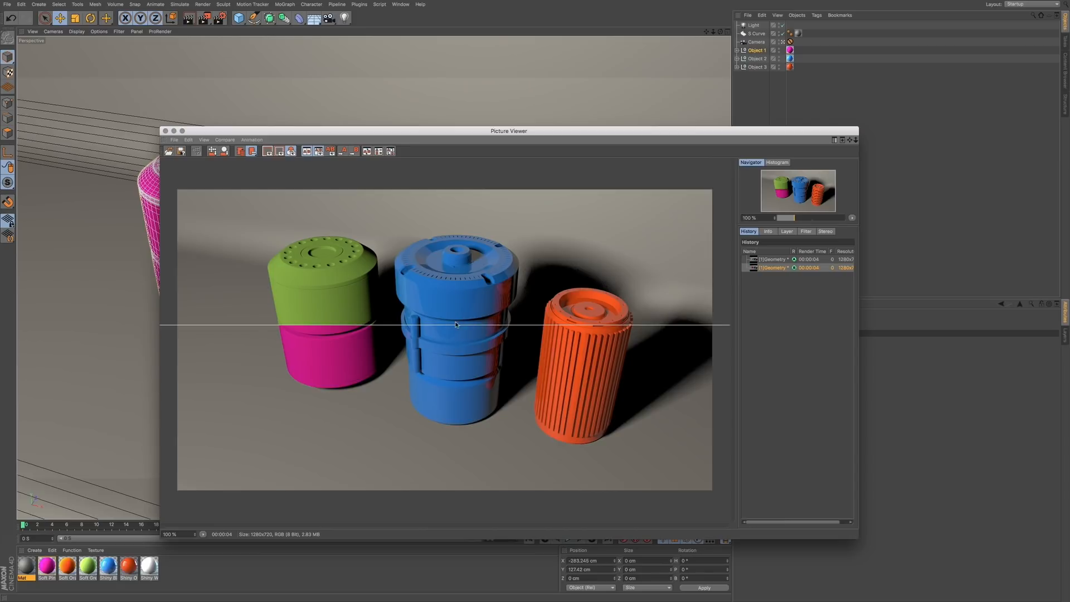
mouse_move(456, 325)
left_mouse_down()
mouse_move(459, 289)
mouse_move(458, 372)
mouse_move(461, 345)
left_mouse_up()
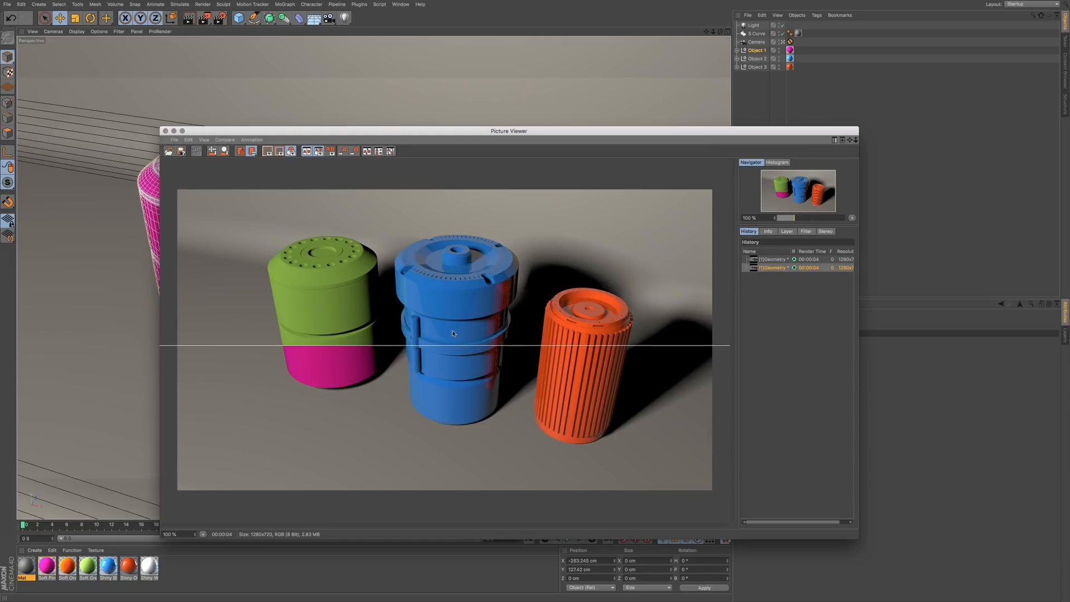
left_click_drag(454, 343, 455, 333)
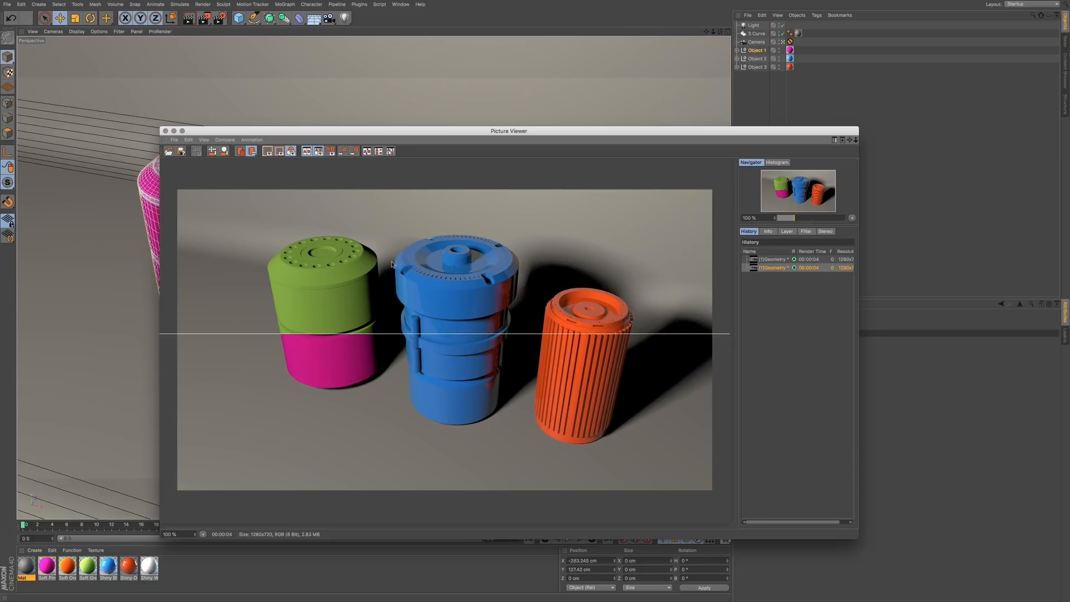
- Toggle AB Compare off and back on, and show the A and B labels beside the divider
left_click(307, 153)
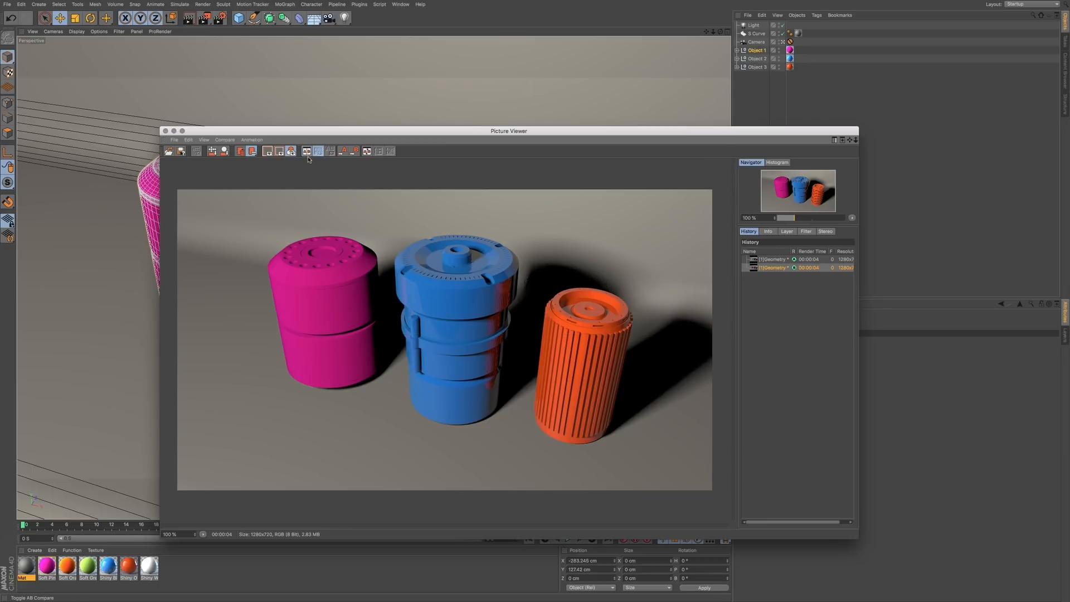
left_click(307, 154)
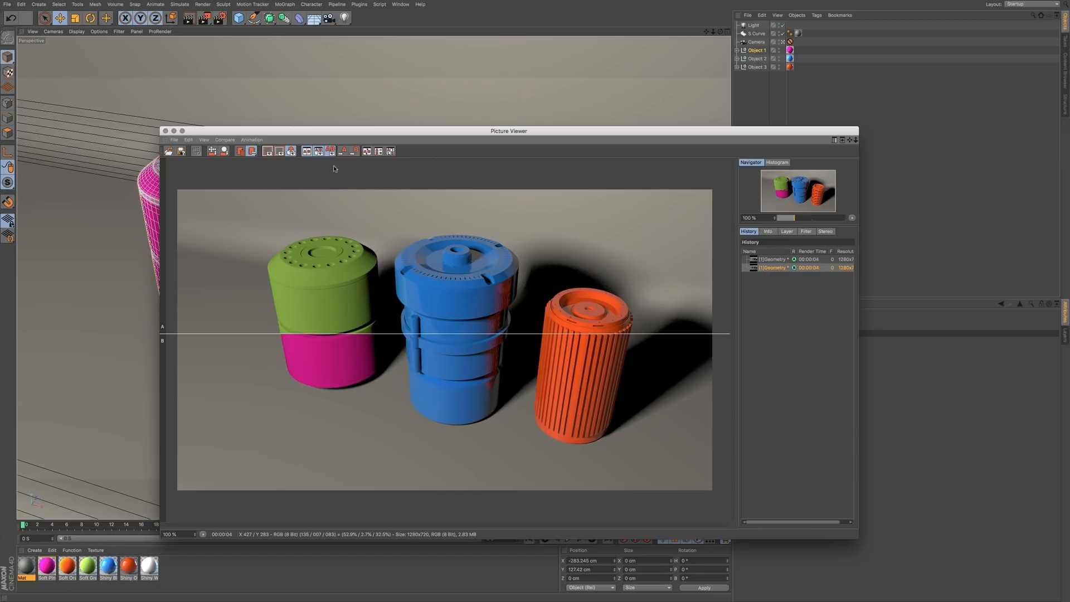
left_click_drag(369, 132, 360, 129)
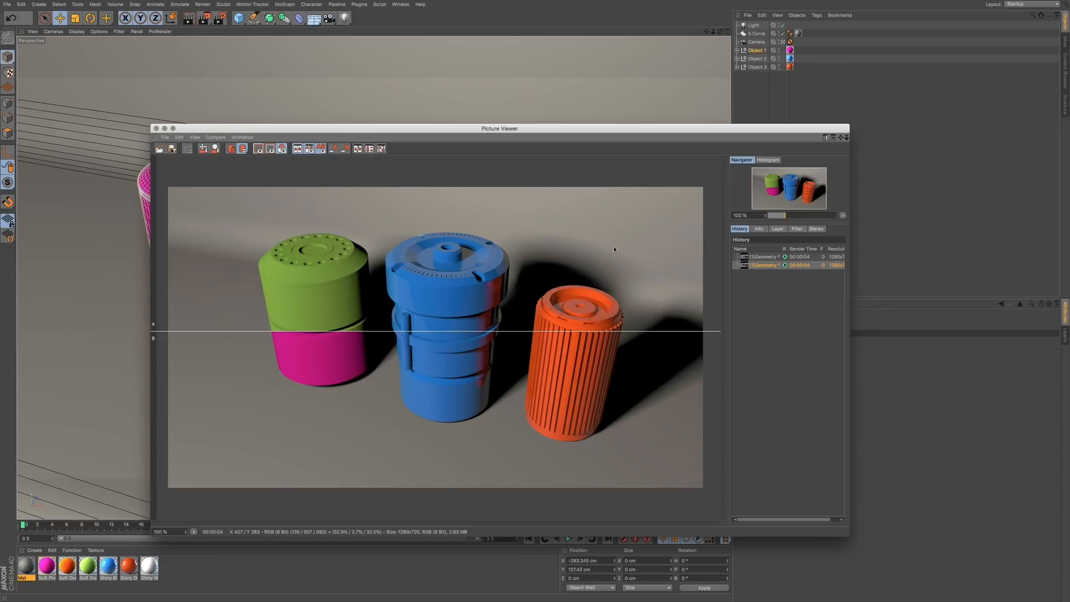
- Set the pink-canister render as A and the green-canister render as B, and swap the two images
double_click(765, 267)
left_click(759, 278)
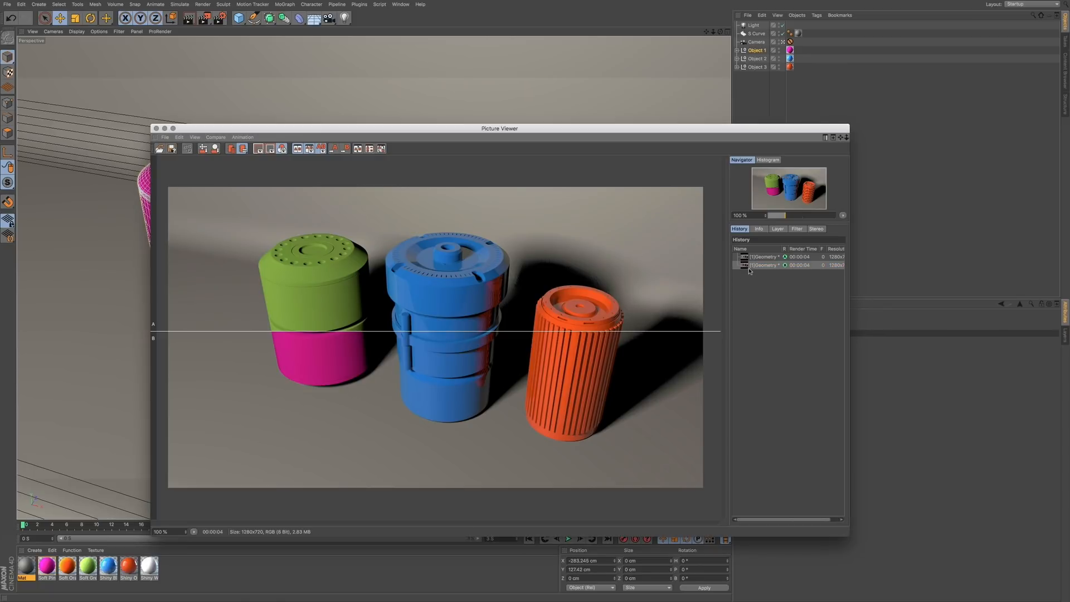
left_click(335, 149)
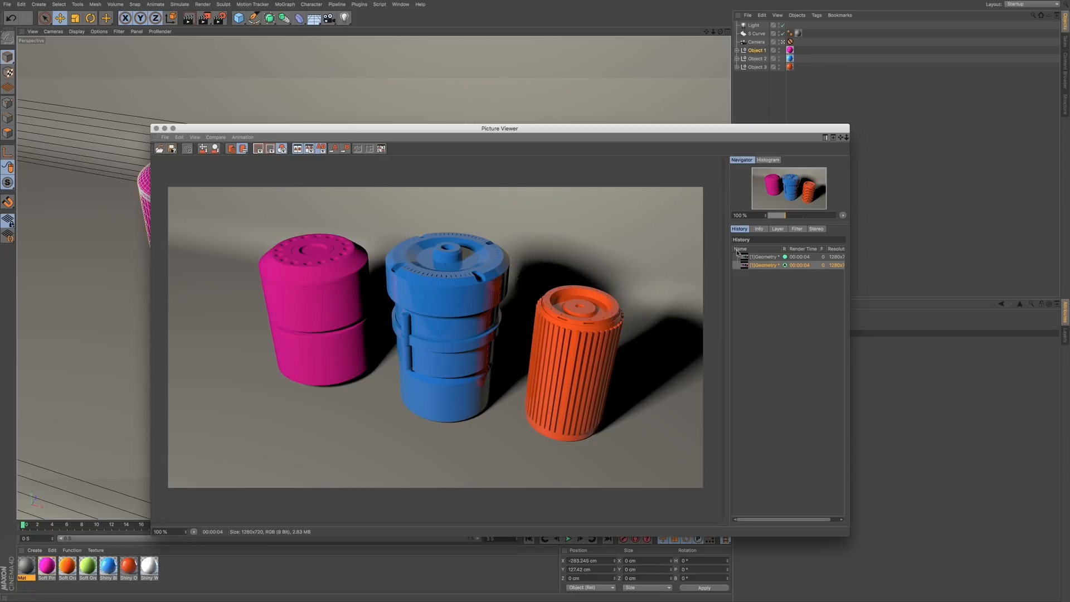
left_click(764, 258)
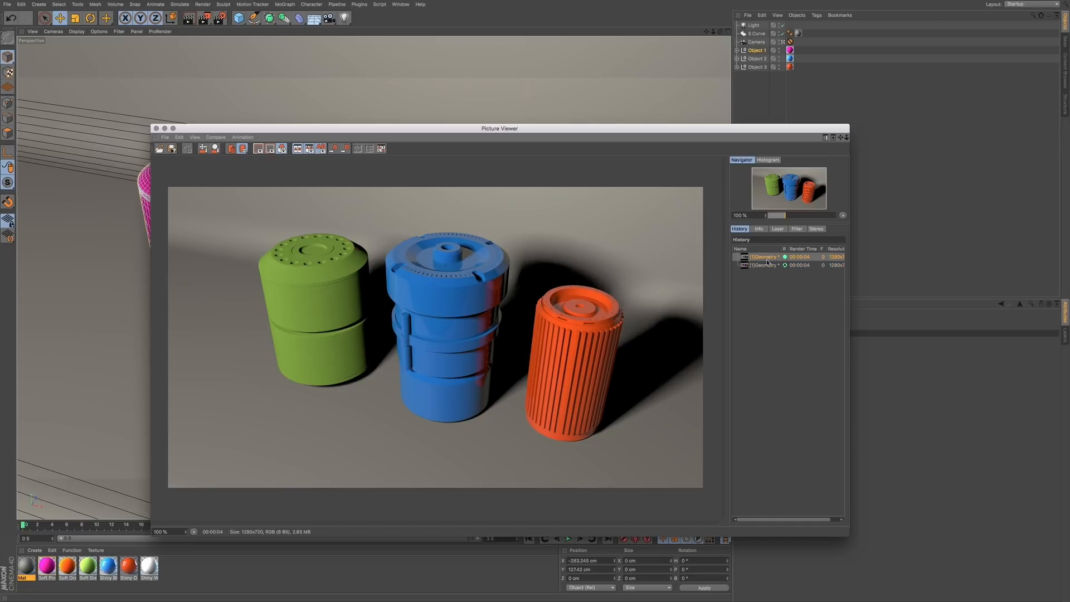
left_click(347, 149)
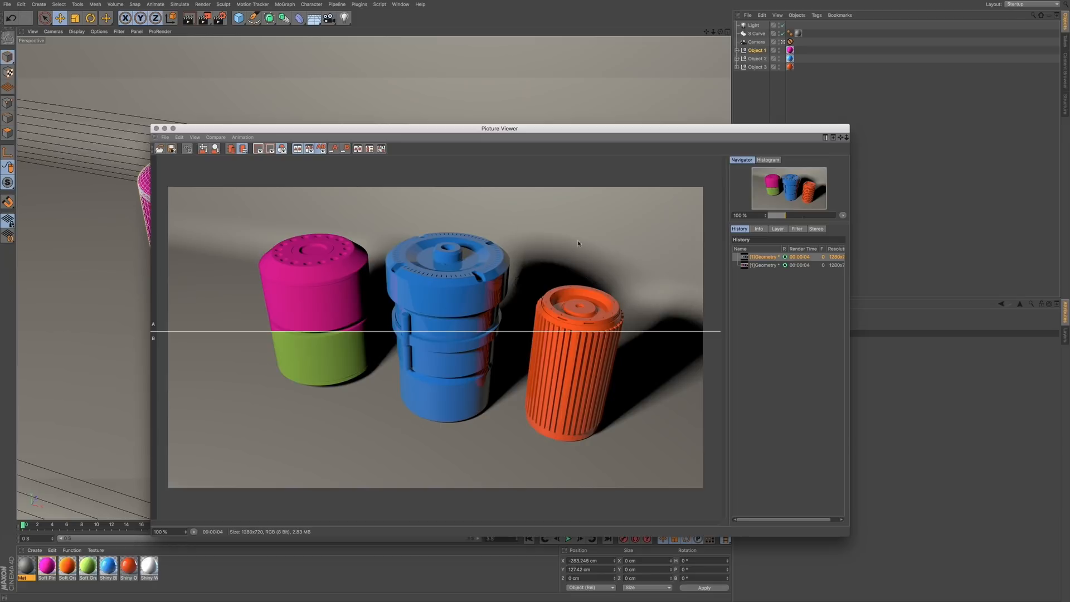
left_click(358, 149)
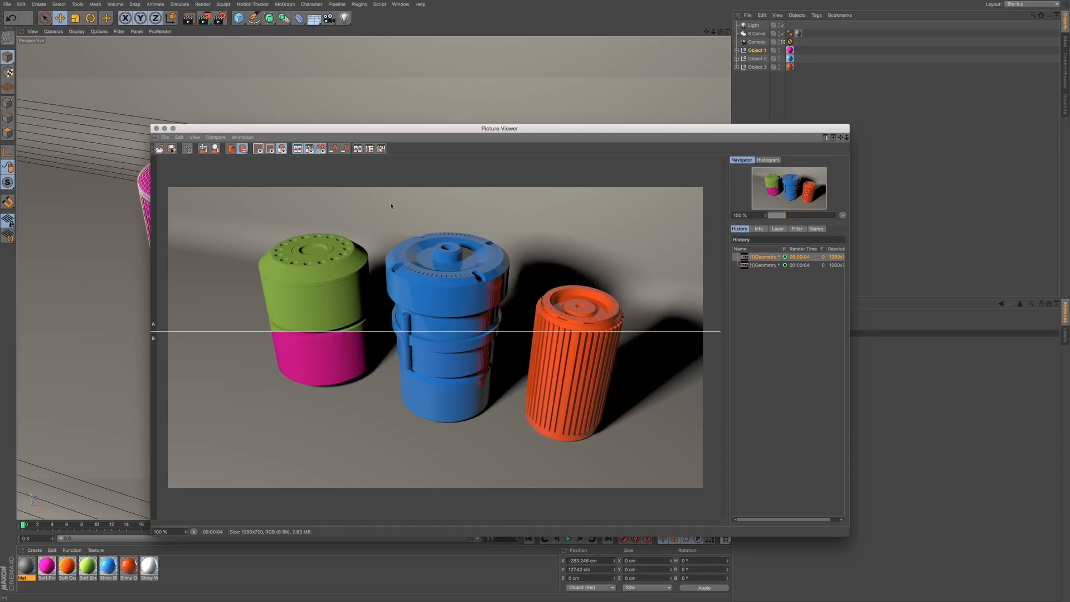
- Toggle the Difference view between A and B on and off, and change the comparison to a vertical divider
left_click(369, 149)
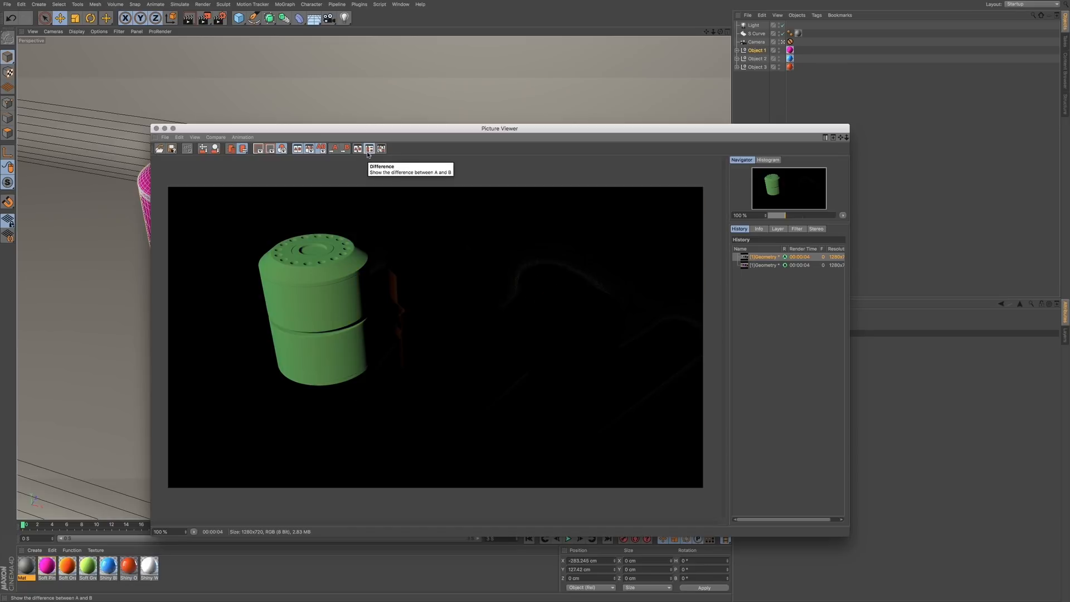
left_click(369, 149)
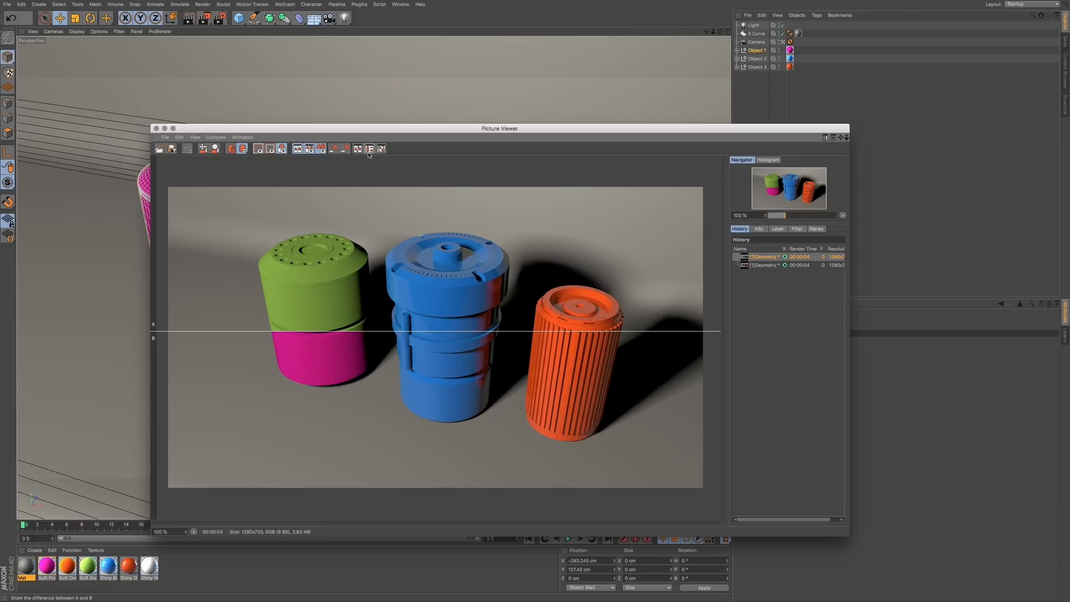
left_click(381, 149)
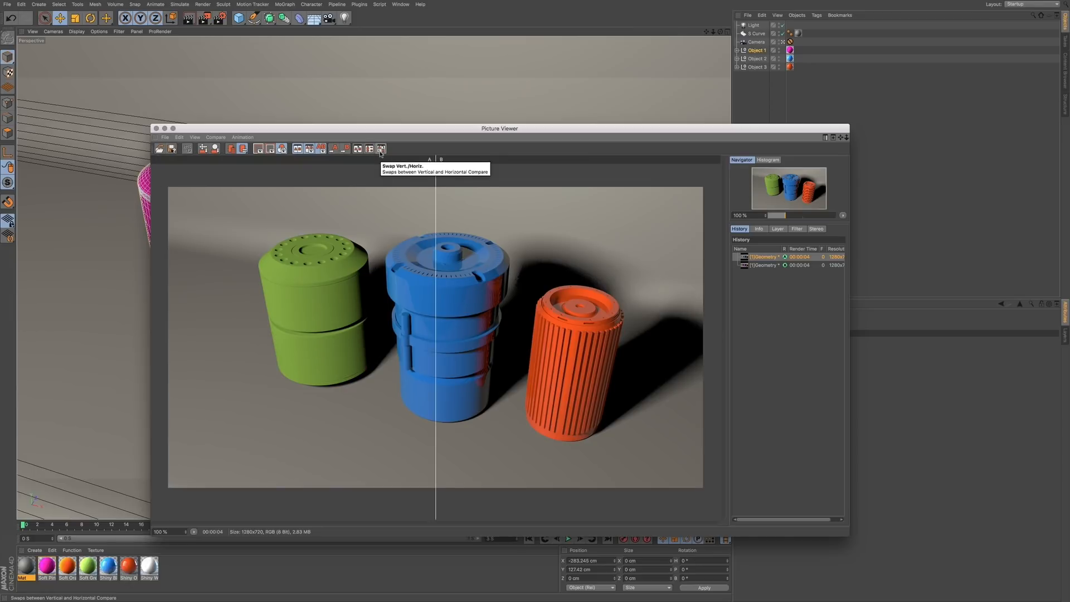
left_click(382, 149)
left_click(382, 150)
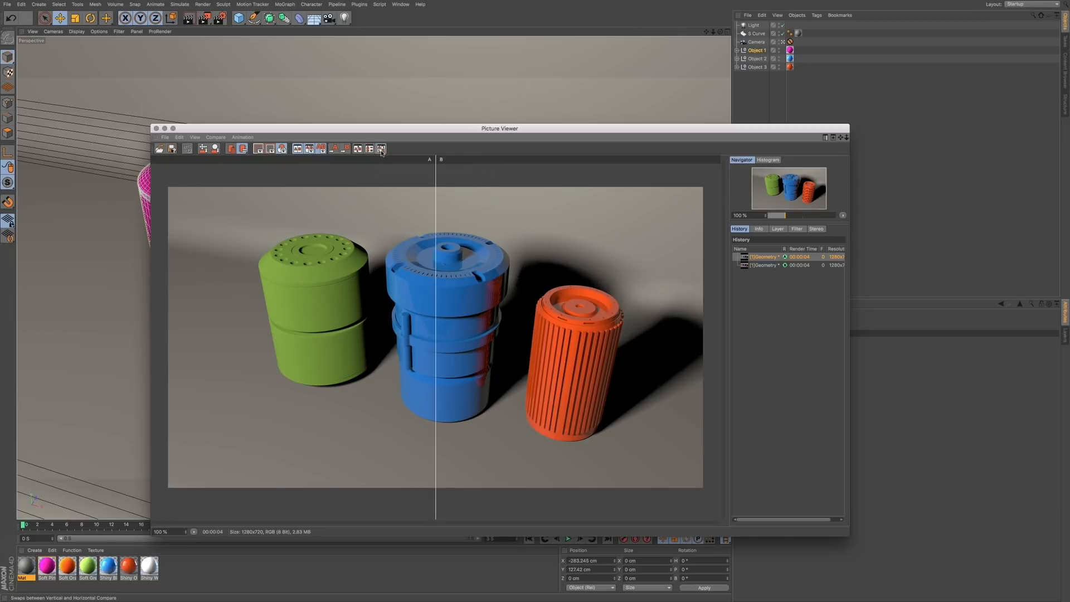
- Switch the AB comparison divider between vertical and horizontal, and slide it across the canisters in each orientation
left_click(382, 149)
left_click(382, 149)
left_click_drag(436, 160, 418, 172)
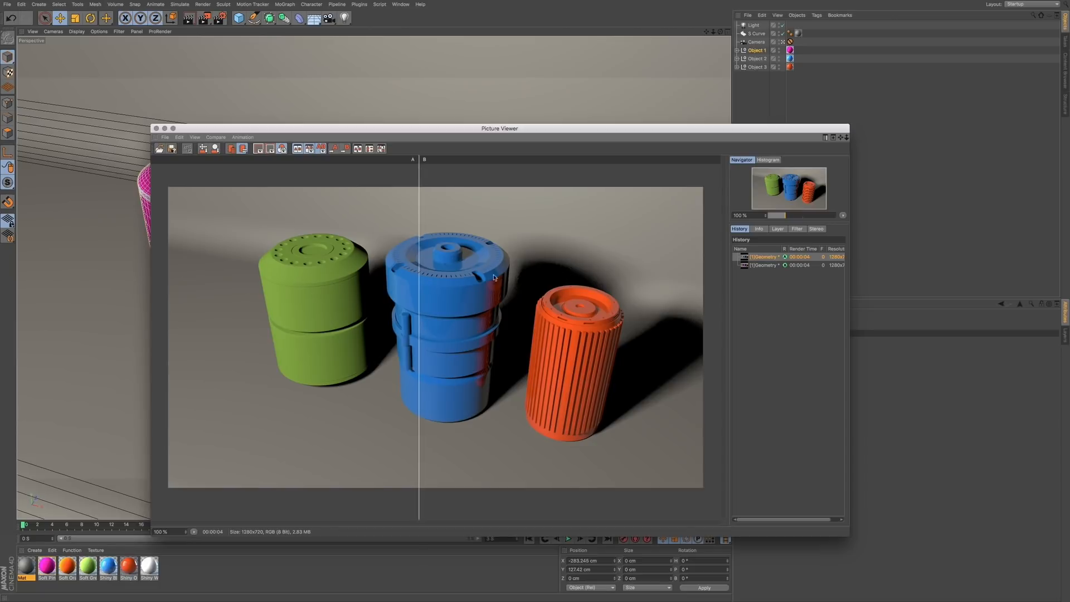
left_click(381, 148)
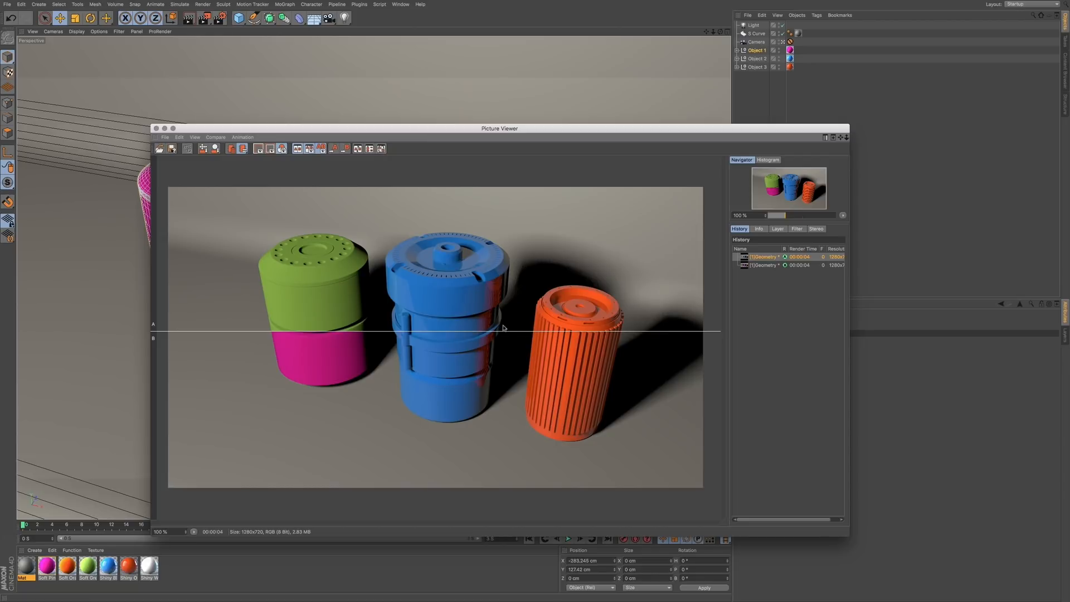
left_click_drag(505, 331, 505, 311)
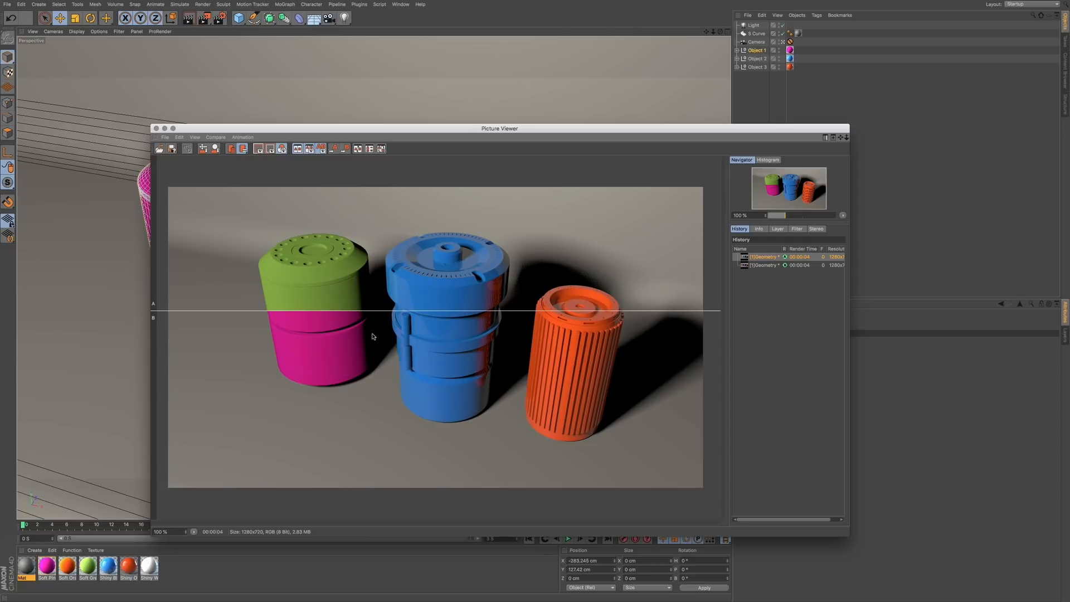
left_click_drag(458, 310, 460, 337)
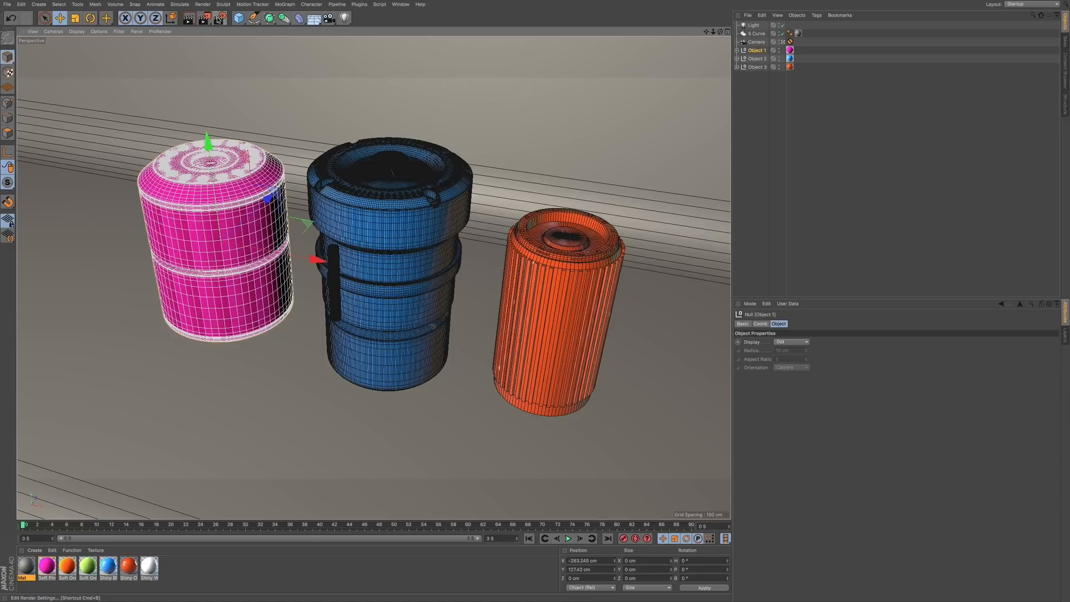
- Open the render settings and choose the Standard renderer
left_click(220, 19)
left_click_drag(316, 19, 331, 204)
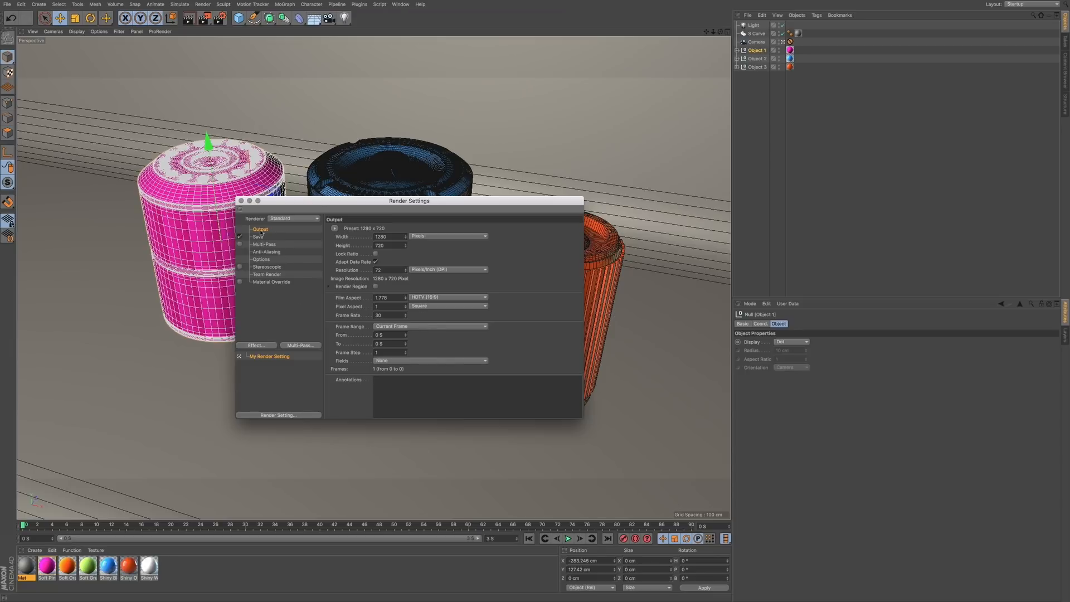
left_click(293, 219)
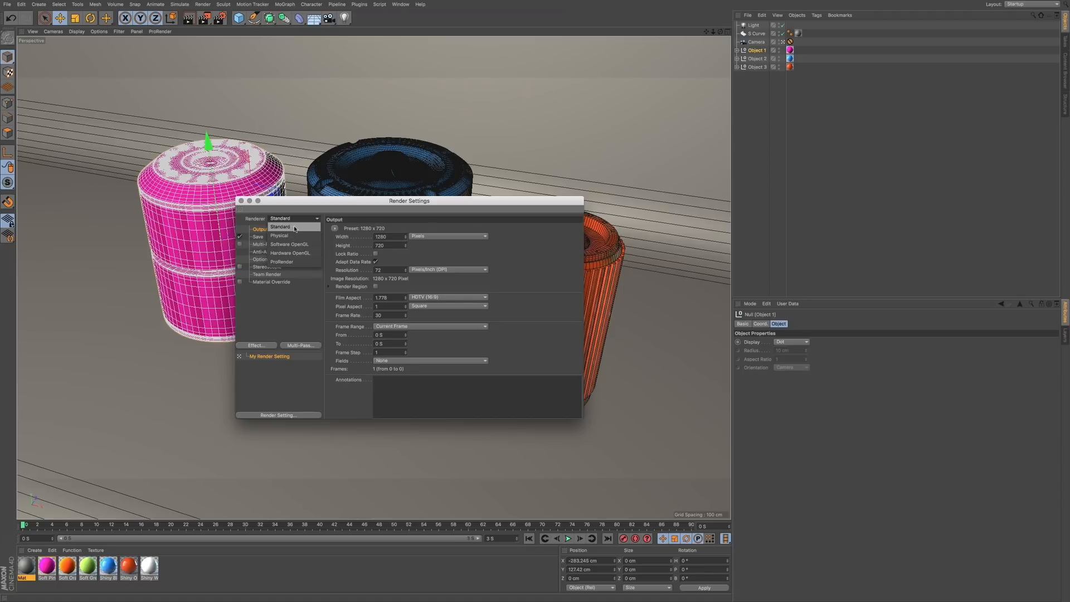
left_click(294, 228)
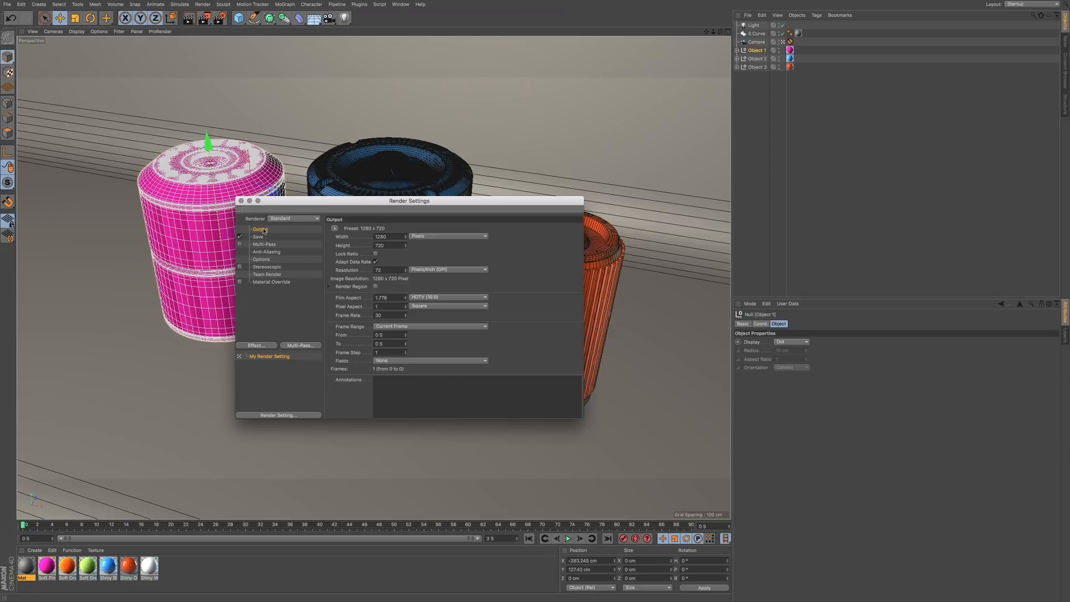
left_click_drag(307, 202, 304, 197)
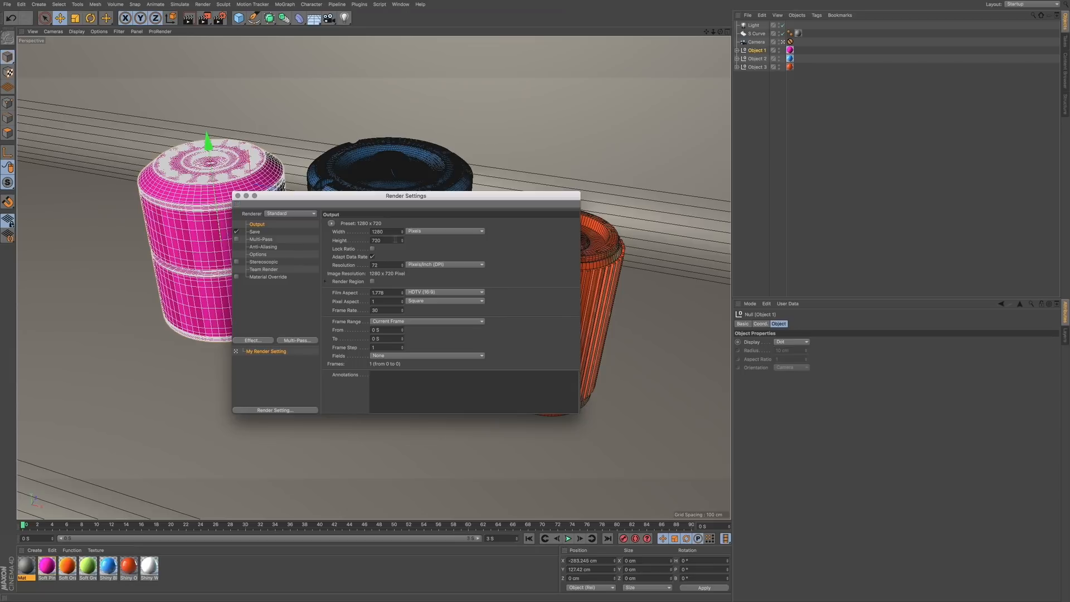
- Set the output width to 1920 pixels with Lock Ratio enabled, and view the available frame range options
left_click_drag(383, 232, 367, 232)
left_click(373, 248)
double_click(384, 232)
type("1920")
key("Return")
left_click(372, 249)
left_click(395, 322)
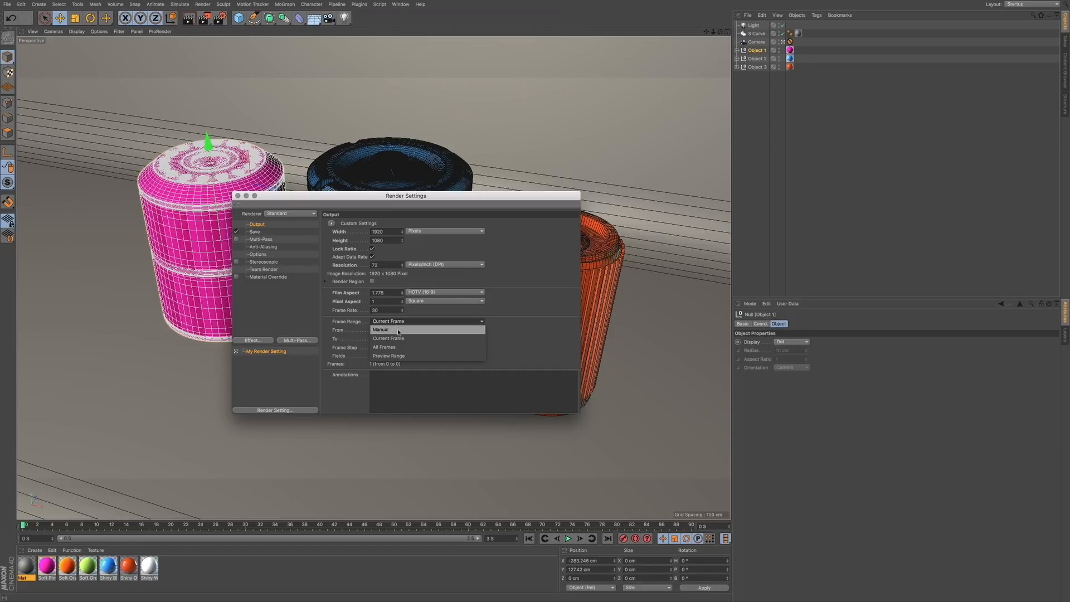
left_click(423, 310)
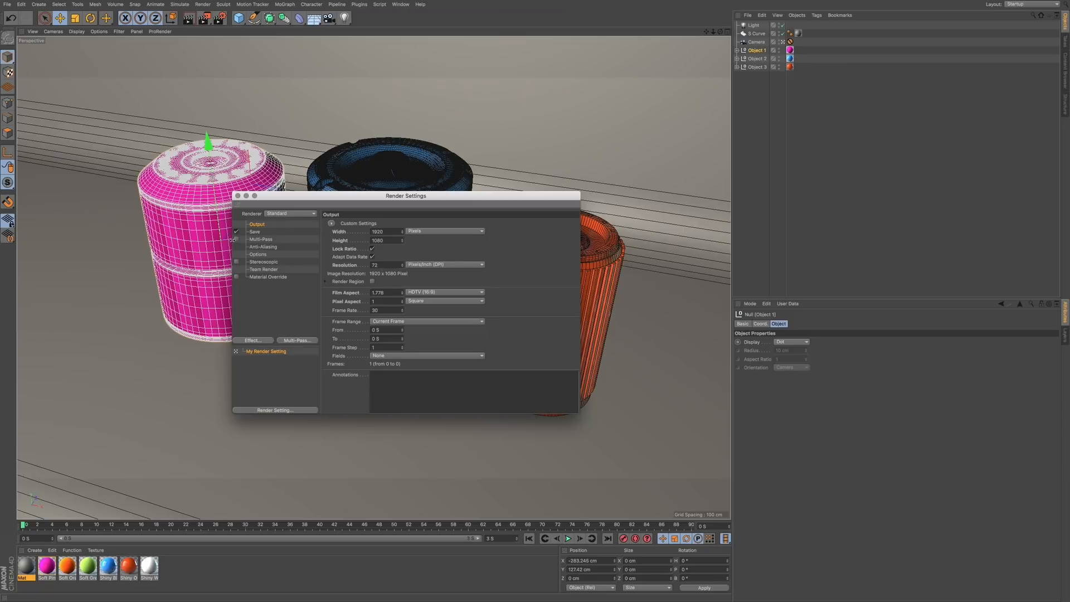
- Examine the Save settings by viewing the output file location dialog and the list of formats, keeping TIF selected
left_click(258, 232)
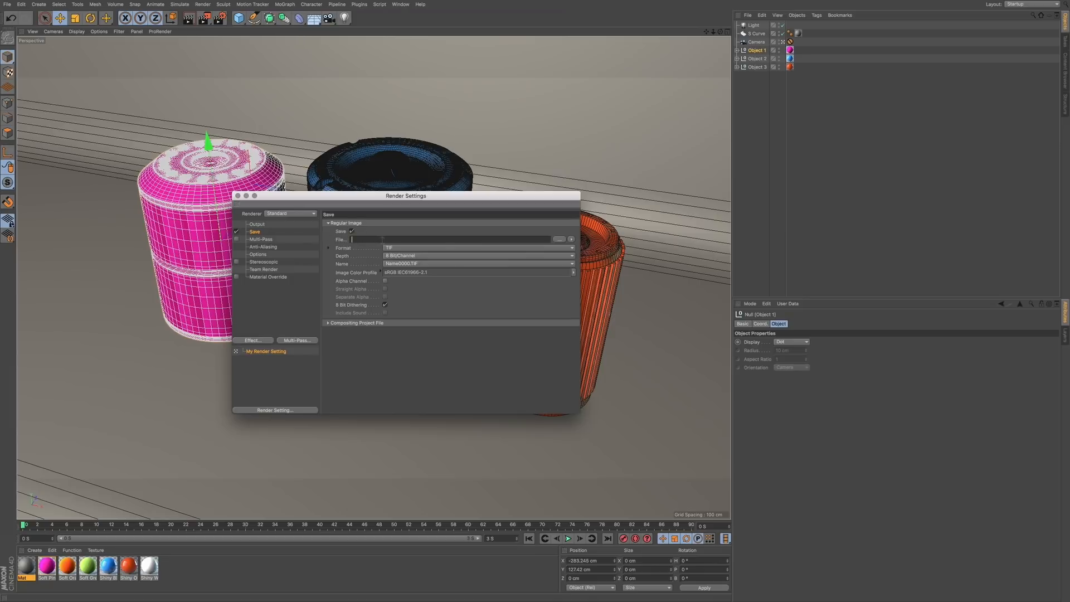
left_click(560, 239)
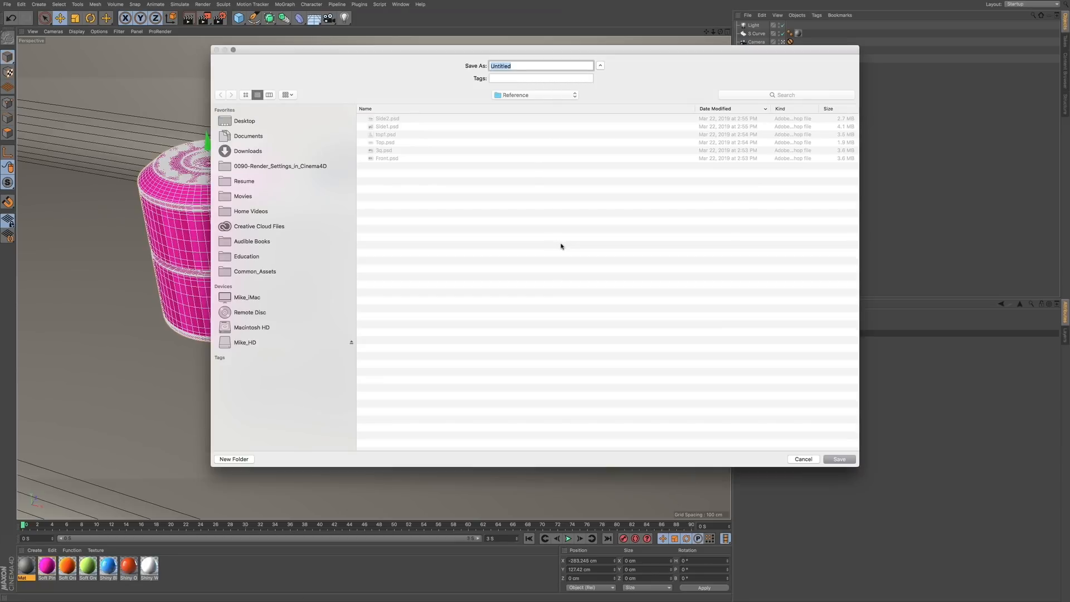
left_click(797, 460)
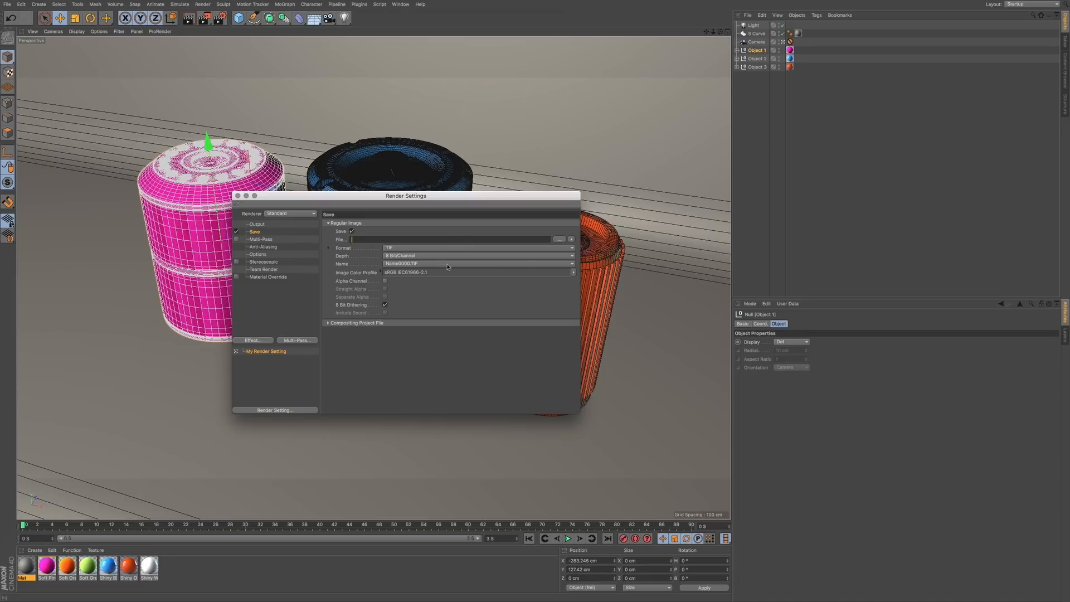
left_click(413, 250)
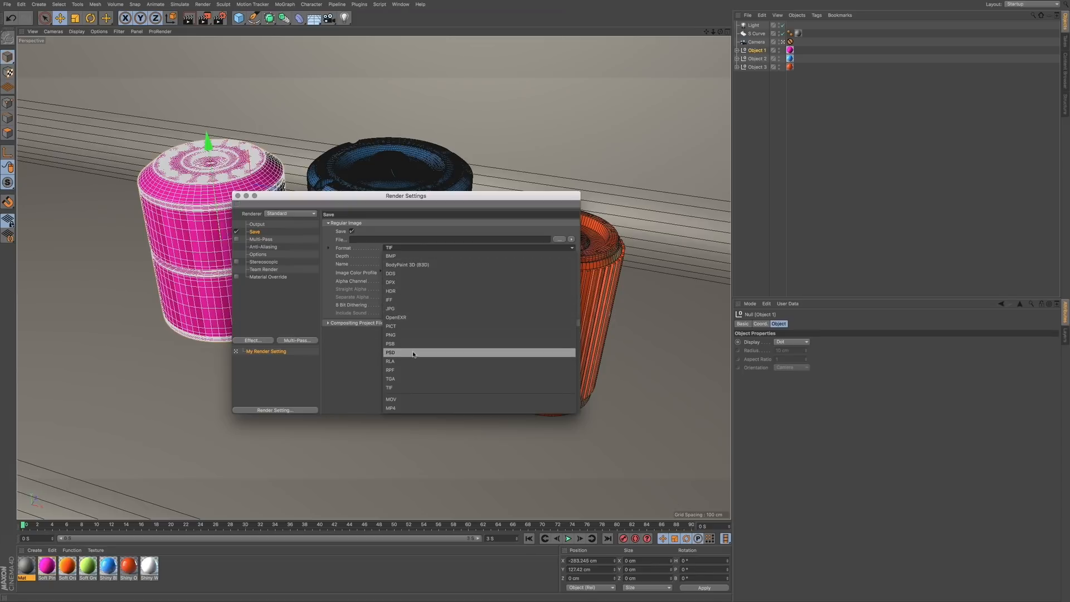
left_click(399, 388)
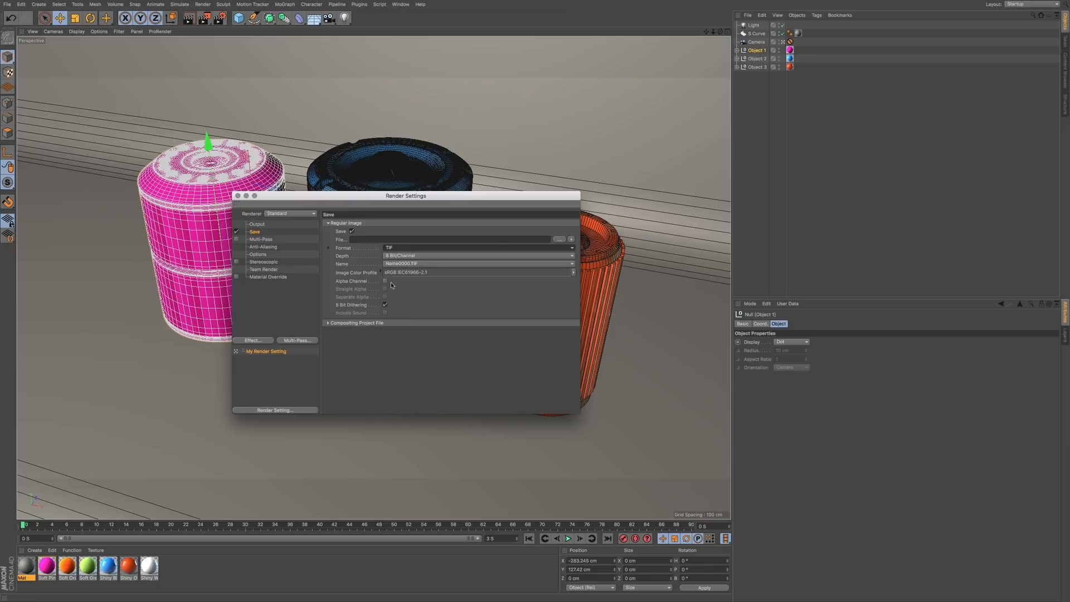
- Set the output frame range to All Frames and return it to Current Frame
left_click(258, 225)
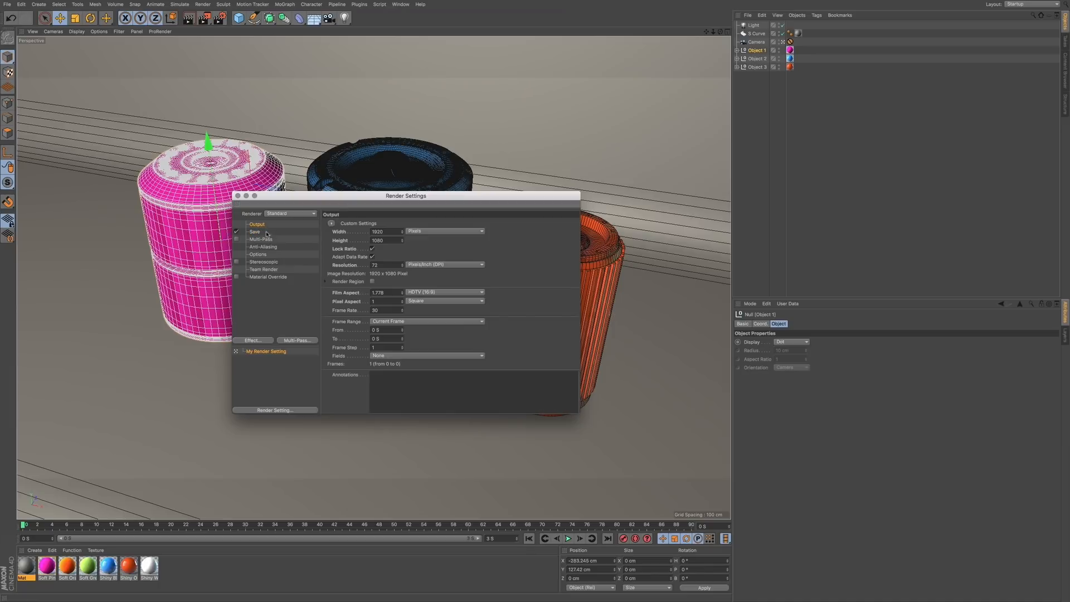
left_click(388, 327)
left_click(396, 347)
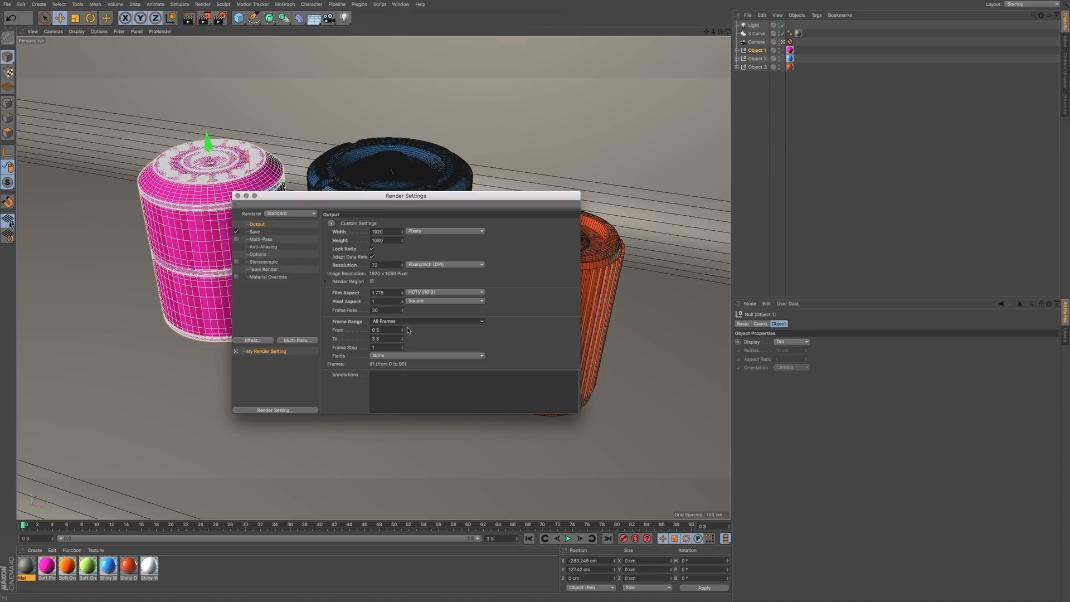
left_click(405, 321)
left_click(405, 338)
- Try saving with an alpha channel in PNG format, and restore the TIF format with Alpha Channel disabled
left_click(255, 232)
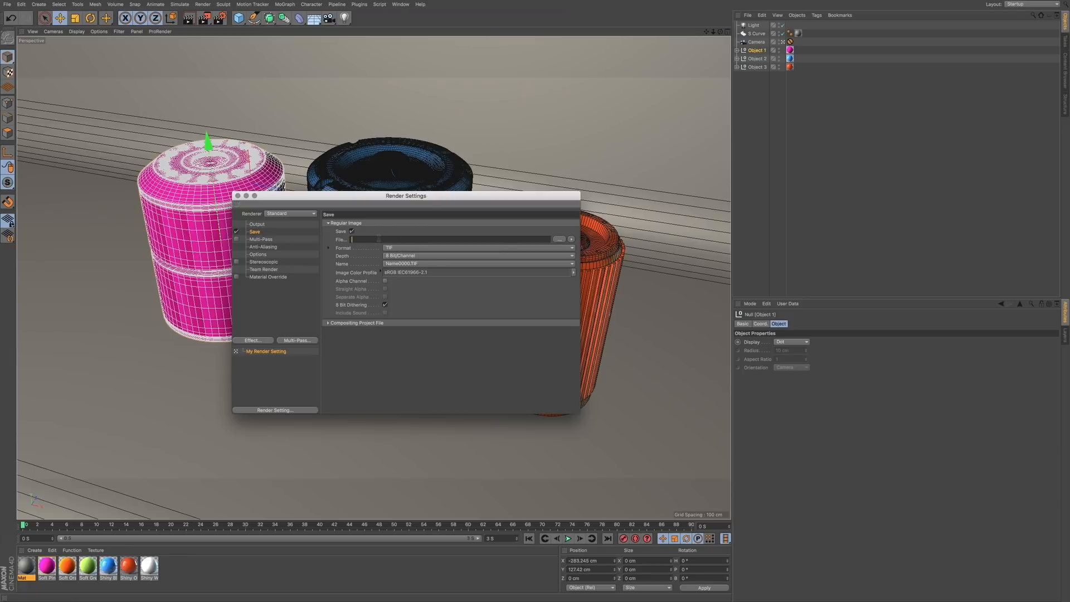
left_click(385, 281)
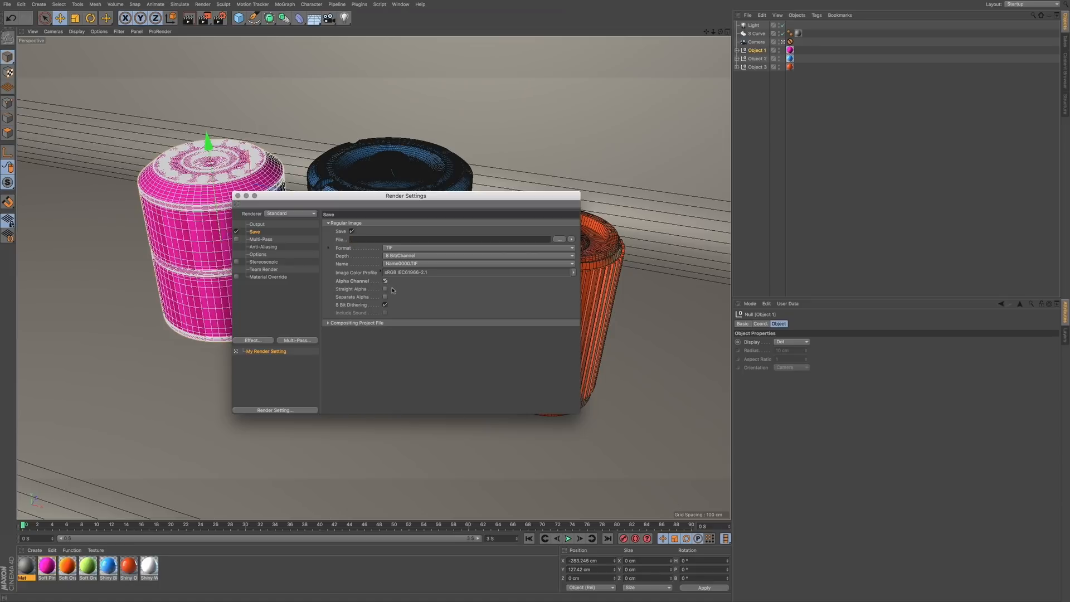
left_click(402, 247)
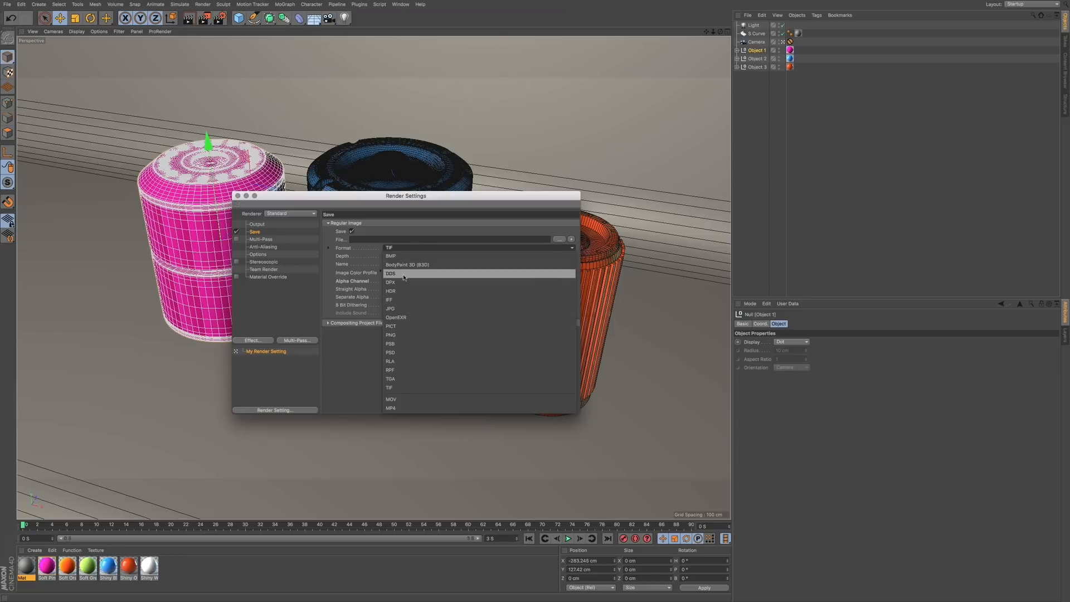
left_click(399, 334)
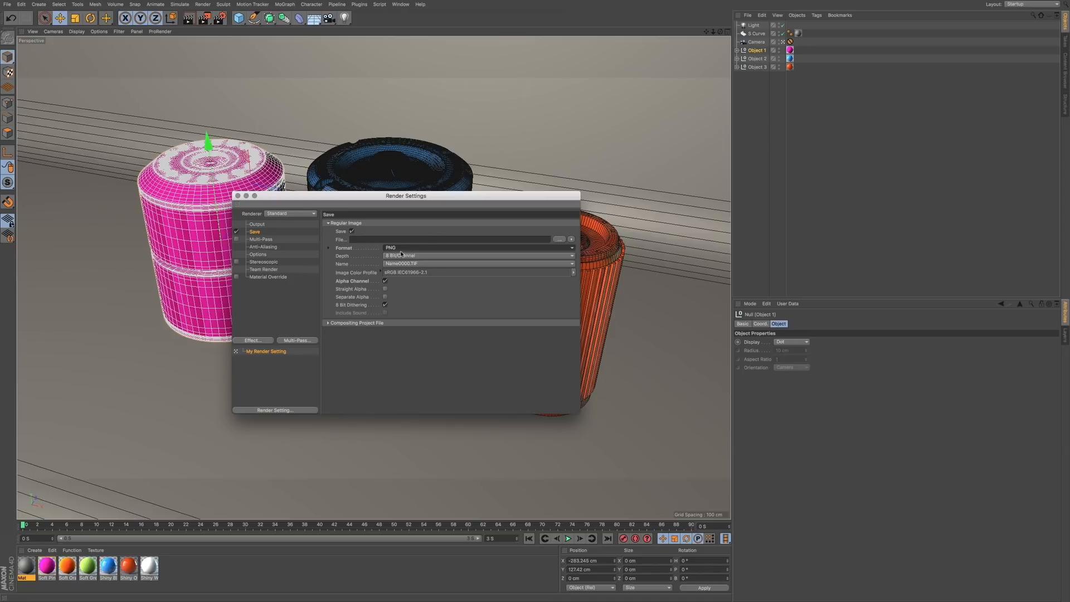
left_click(404, 249)
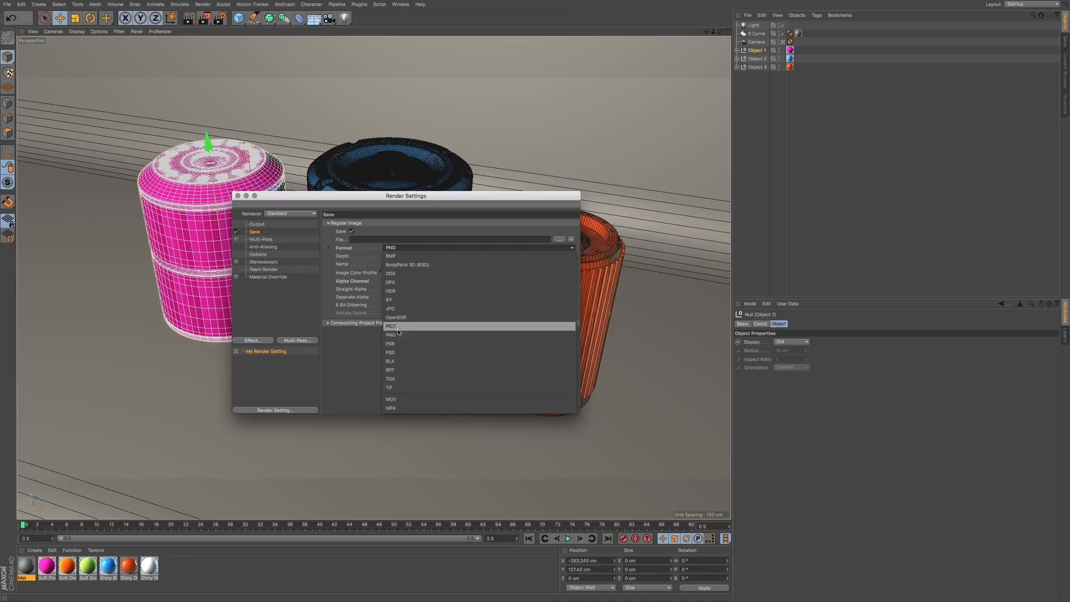
left_click(390, 387)
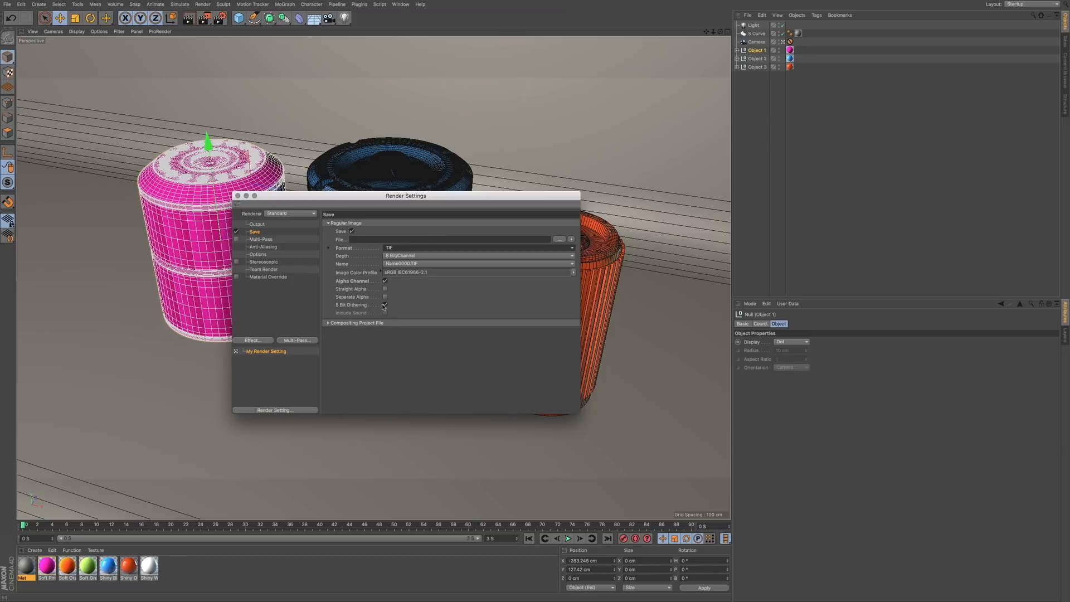
left_click(385, 281)
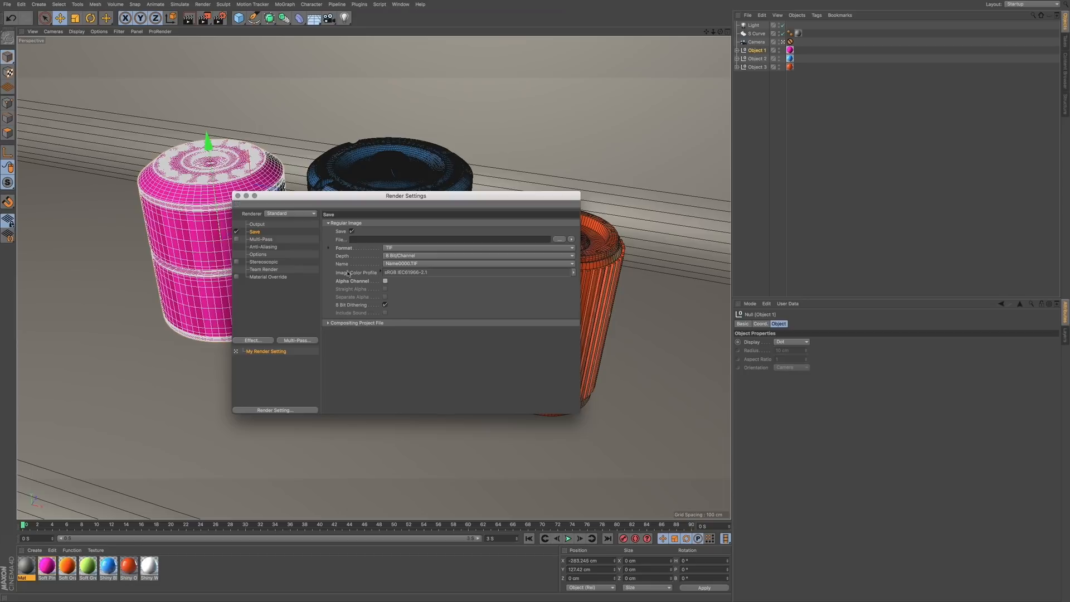
- Enable Multi-Pass rendering, view its Separate Lights options, and disable Multi-Pass again
left_click(272, 239)
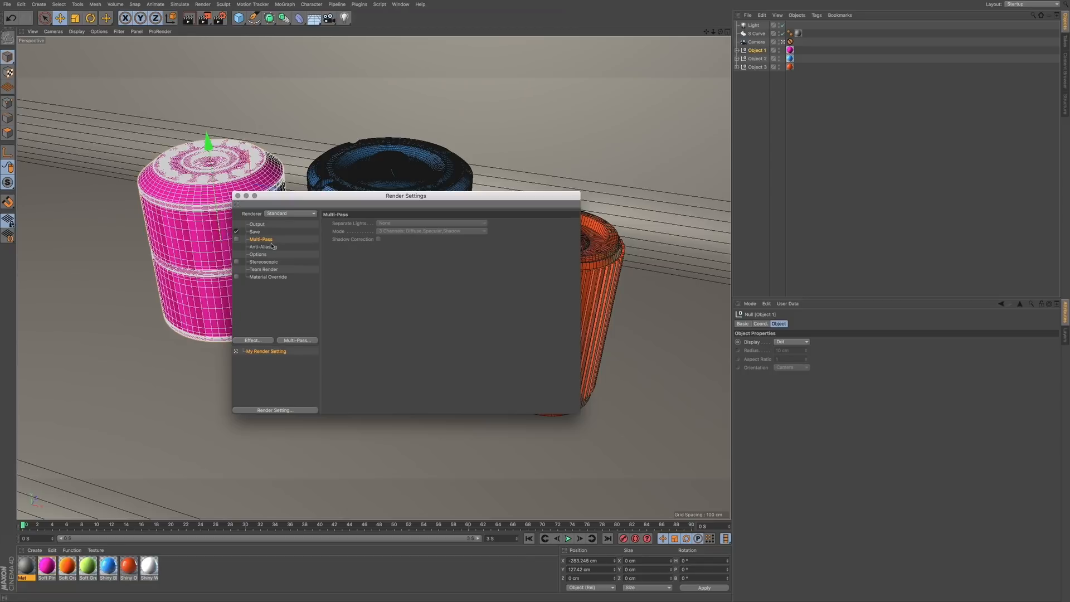
left_click(237, 239)
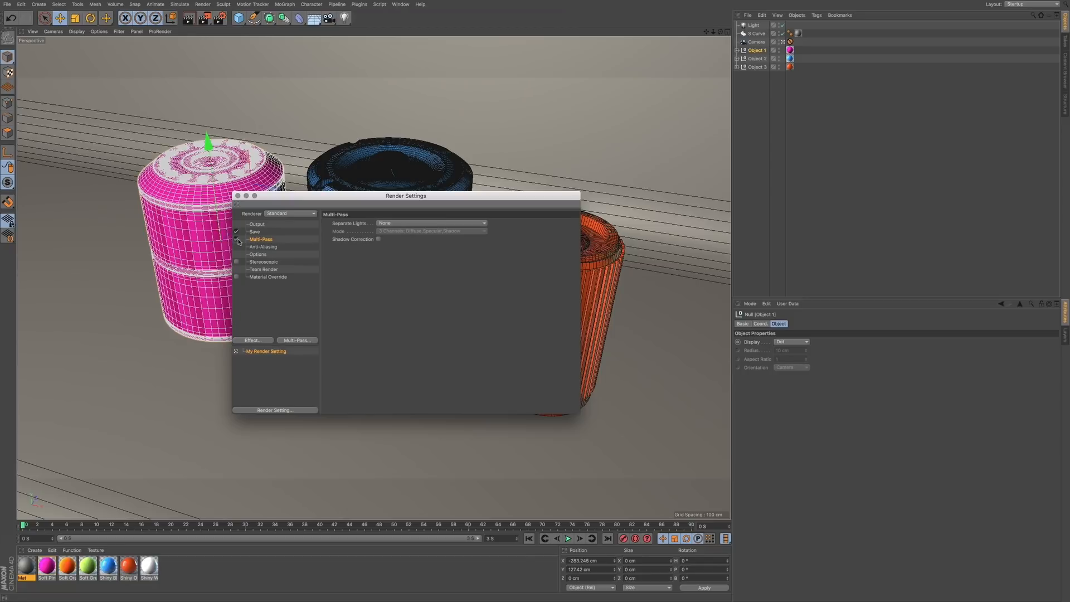
left_click(398, 224)
left_click(344, 282)
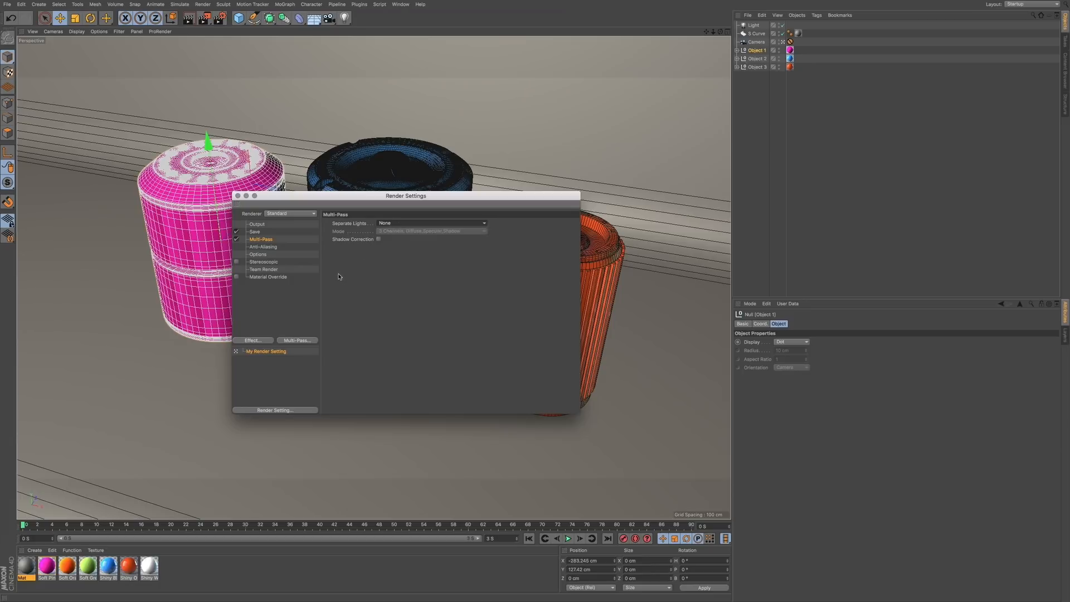
left_click(237, 239)
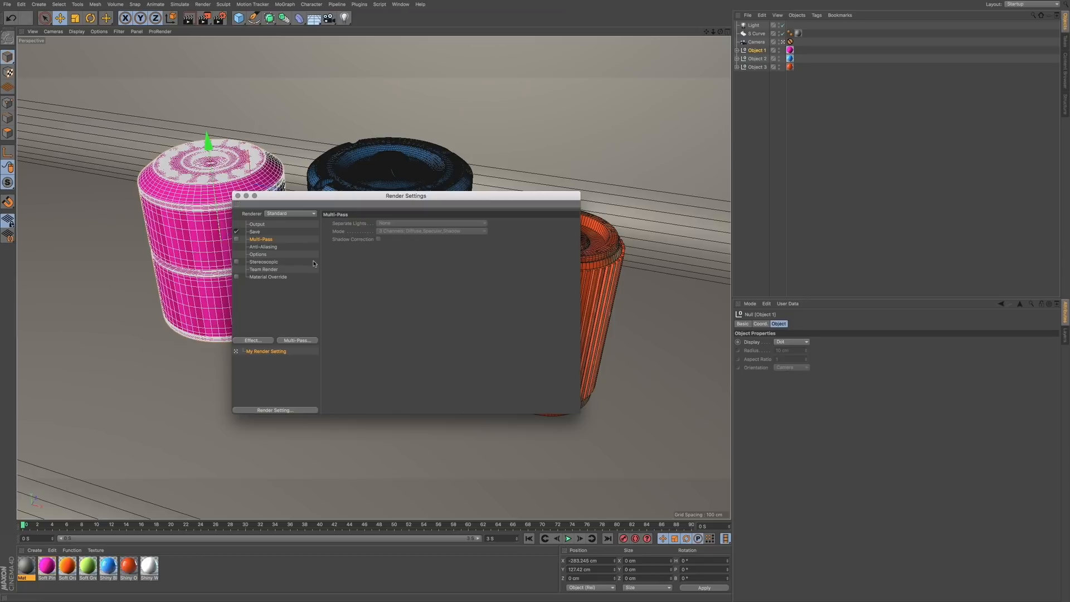
- Show the Anti-Aliasing settings and render the canister scene to the Picture Viewer
left_click(265, 247)
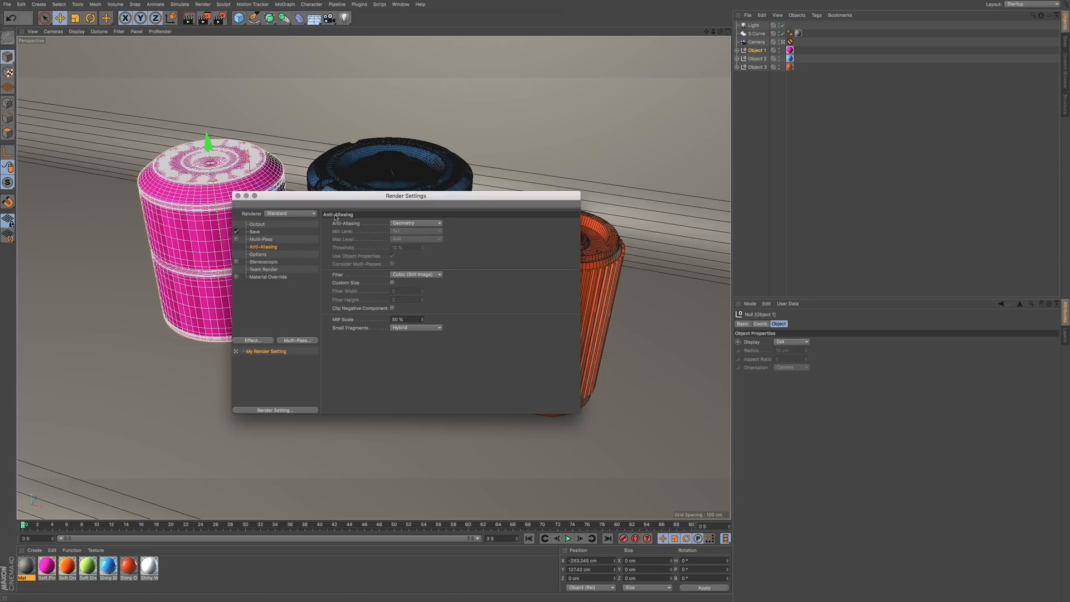
left_click_drag(458, 200, 681, 247)
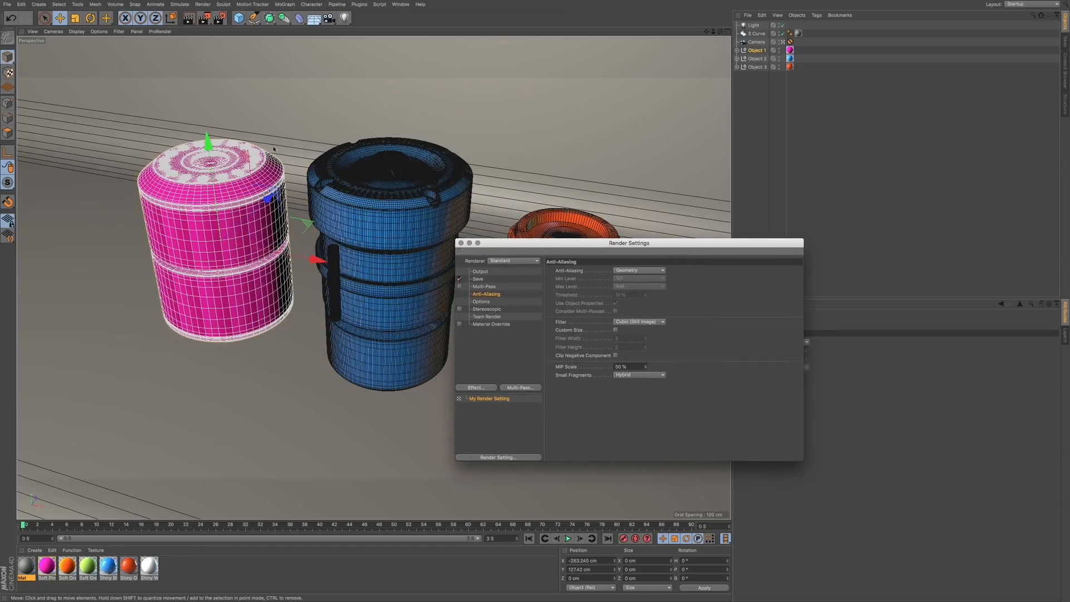
left_click(206, 20)
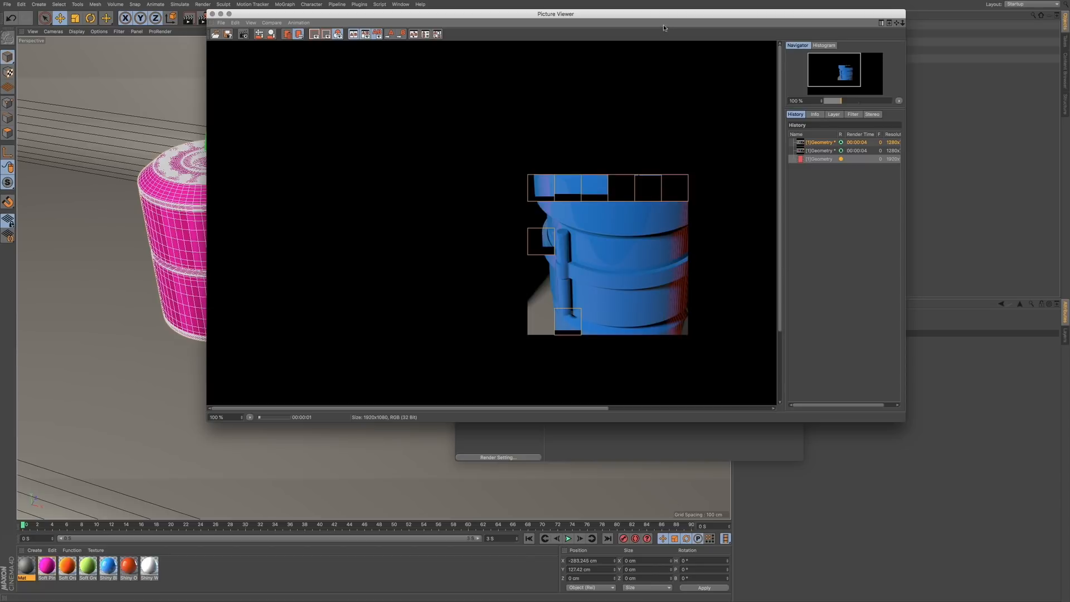
- Magnify the finished geometry anti-aliased render to 200 % and examine the edges of the magenta and blue canisters
left_click_drag(668, 19, 557, 75)
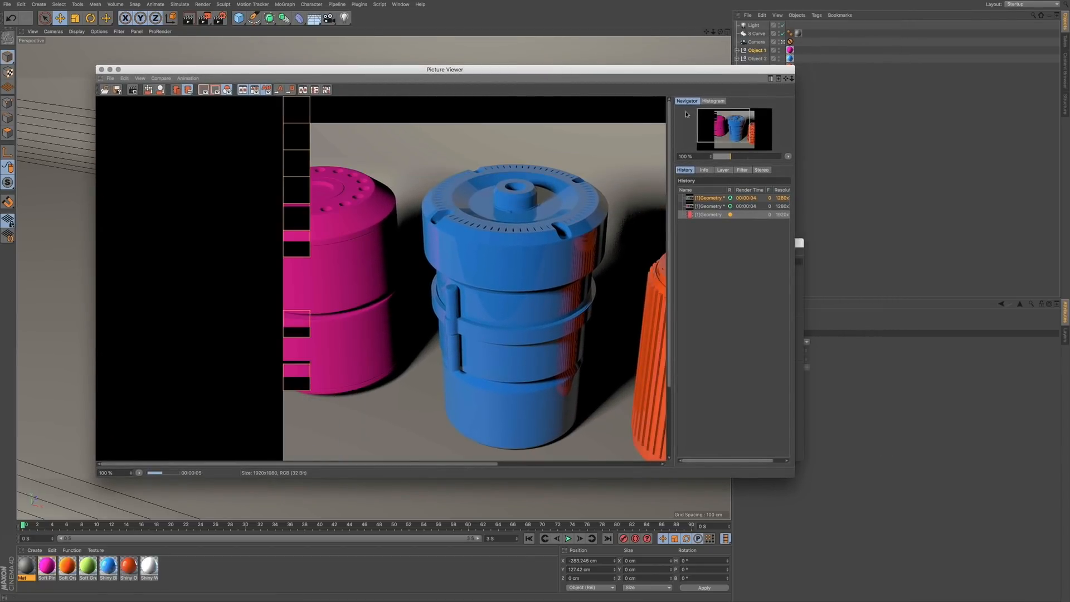
key("ctrl+b")
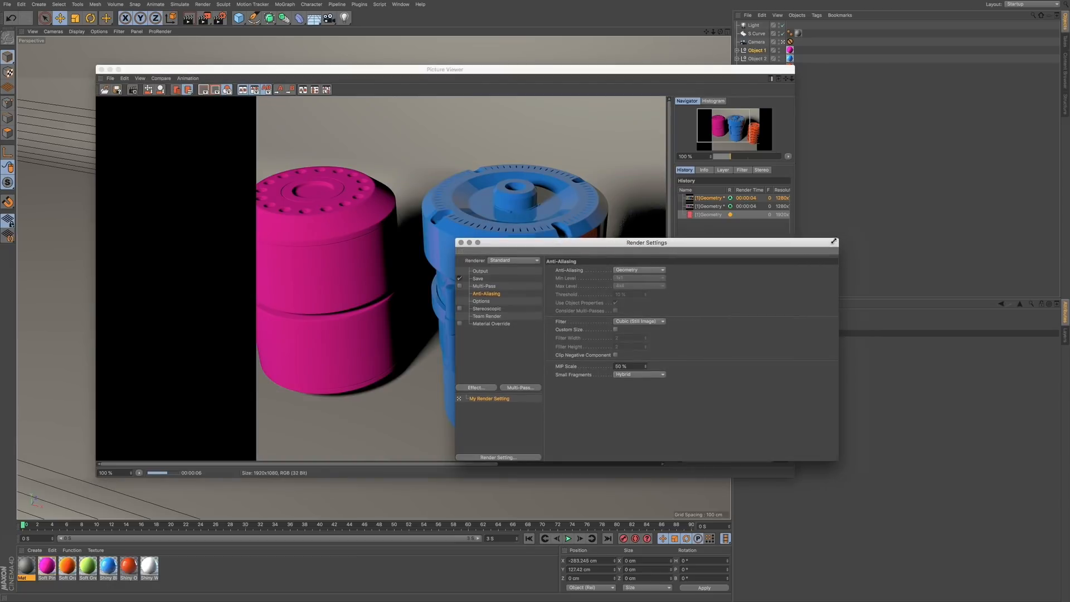
left_click_drag(745, 243, 911, 239)
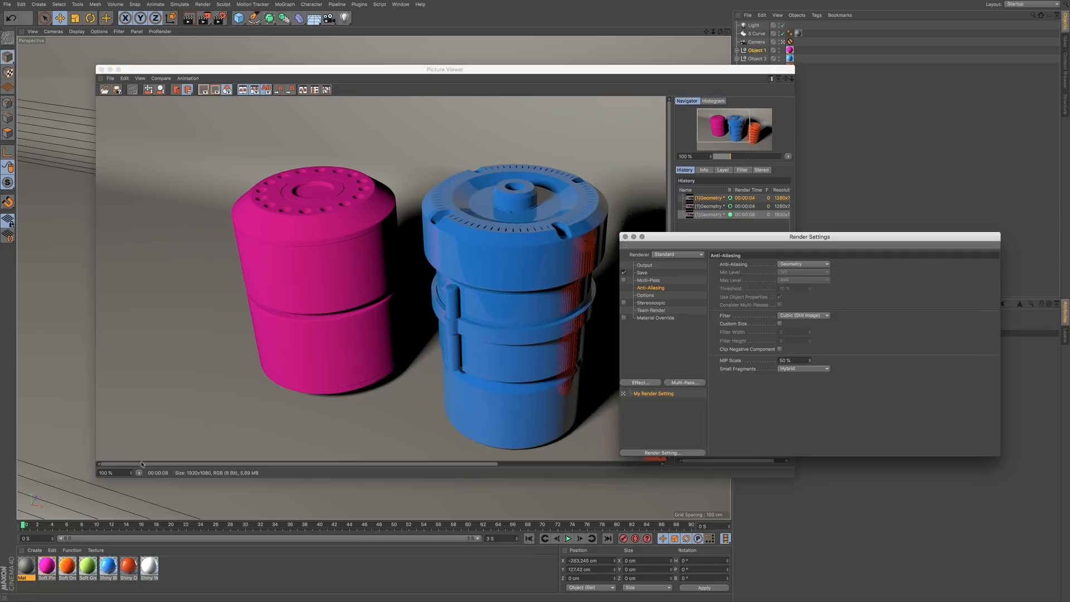
left_click(116, 473)
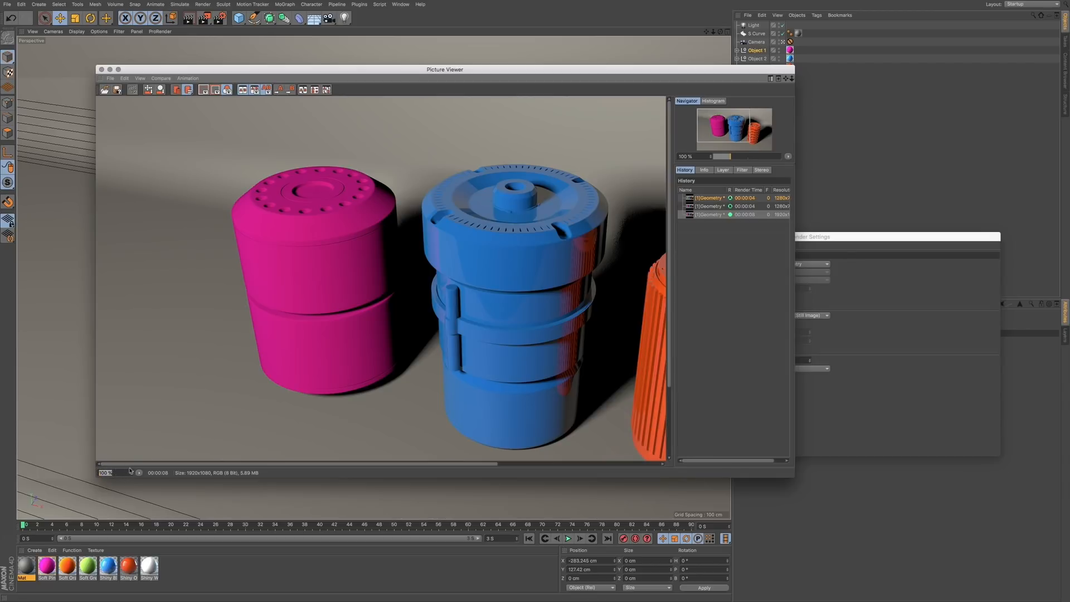
type("200")
key("Return")
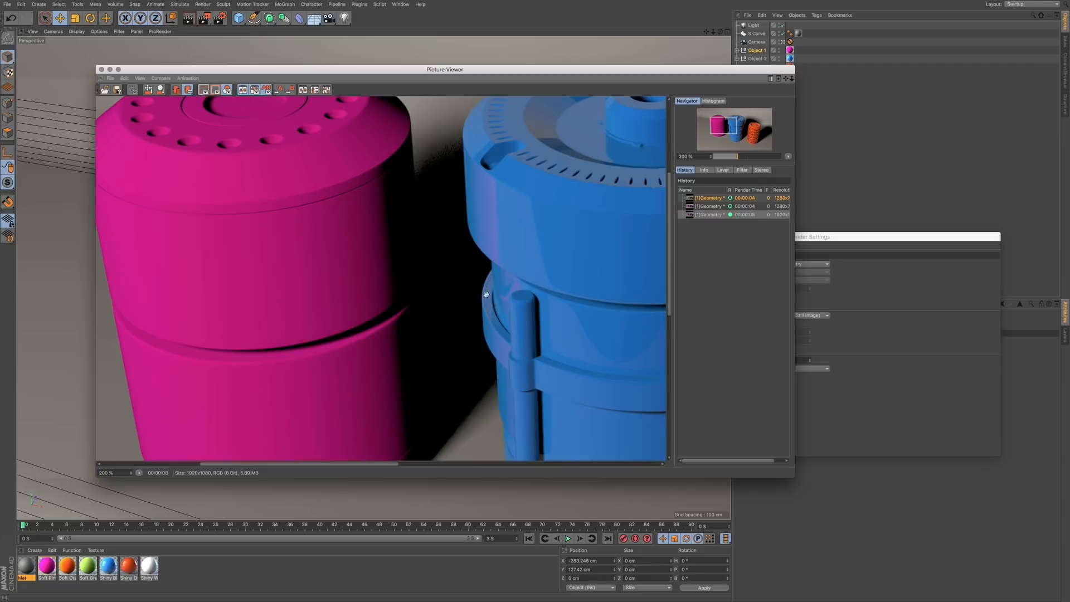
left_click_drag(499, 306, 441, 301)
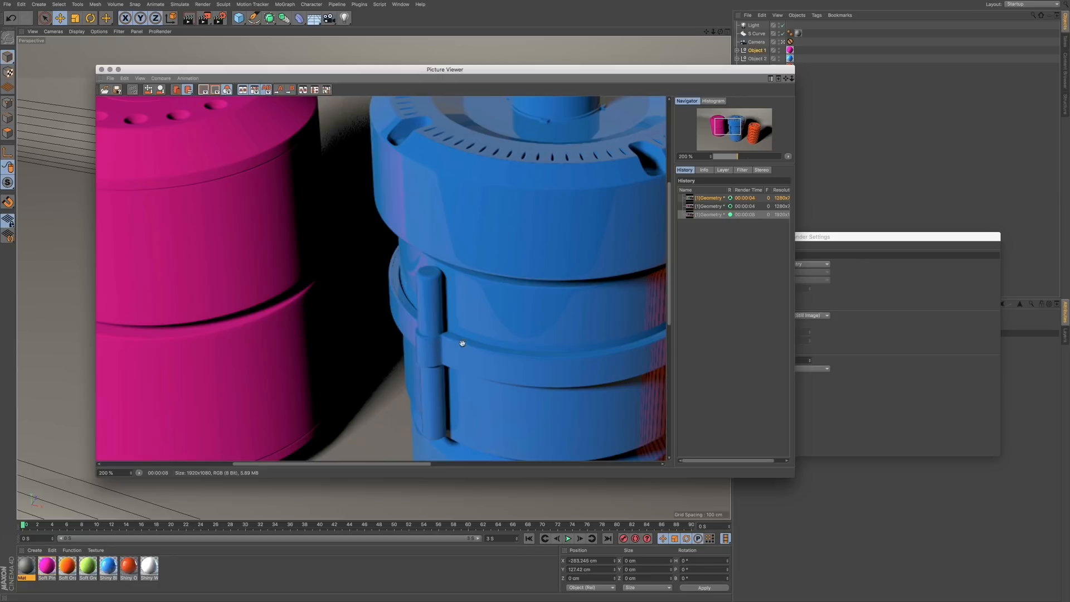
- Set Anti-Aliasing to Best, try Max Level 2x2 before choosing 4x4, and render the scene to the Picture Viewer
left_click_drag(808, 234, 815, 271)
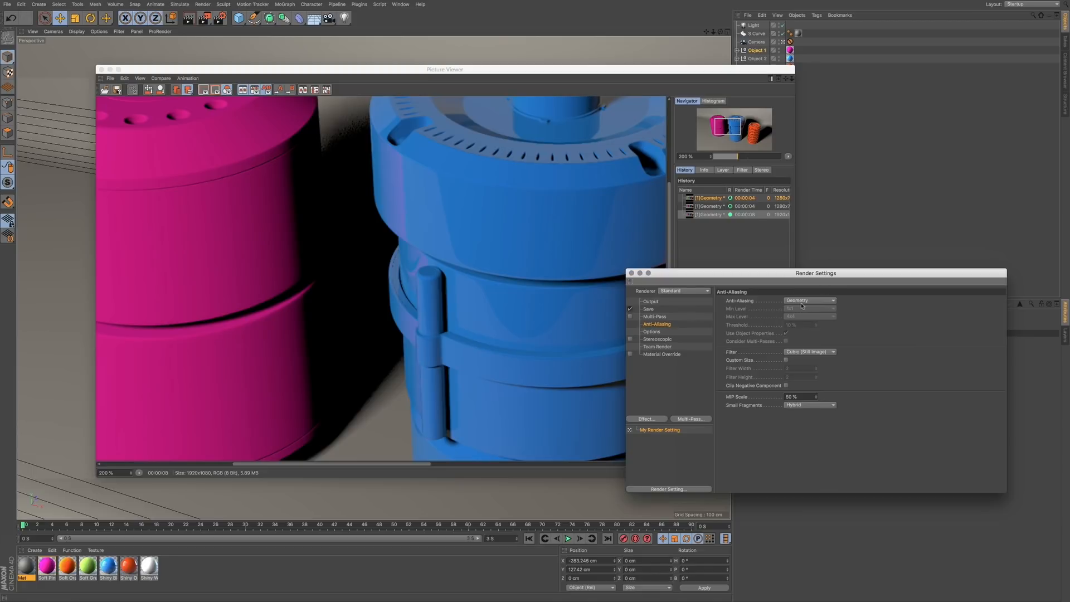
left_click(813, 301)
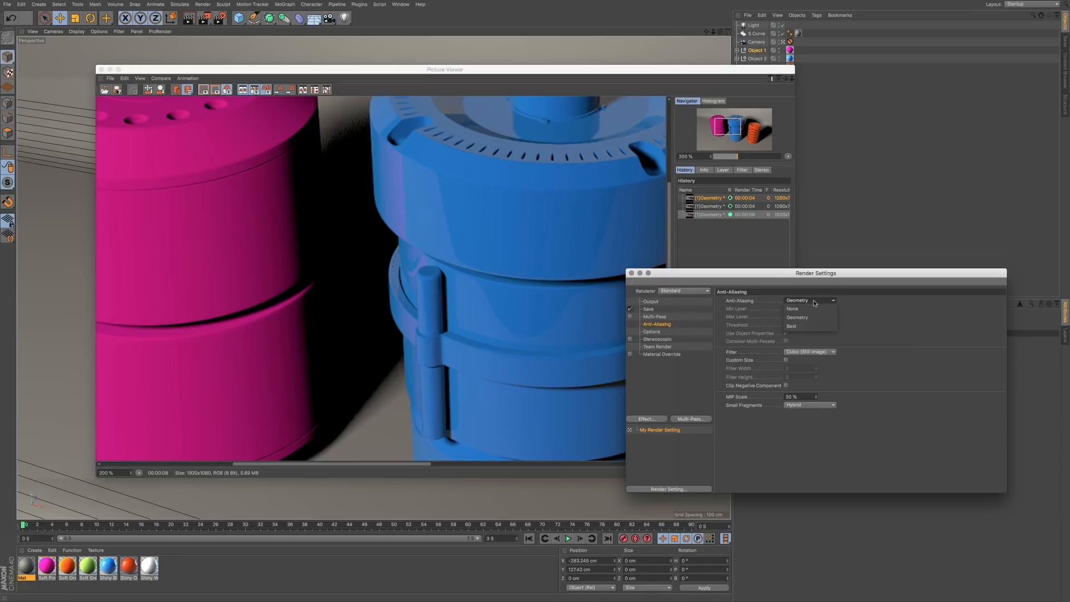
left_click(807, 326)
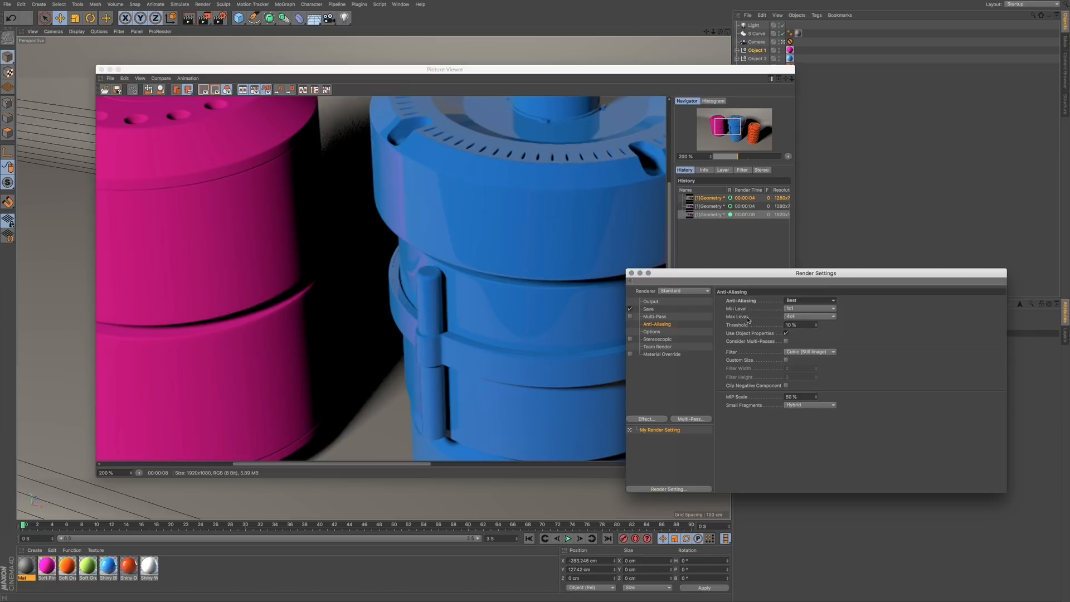
left_click(797, 318)
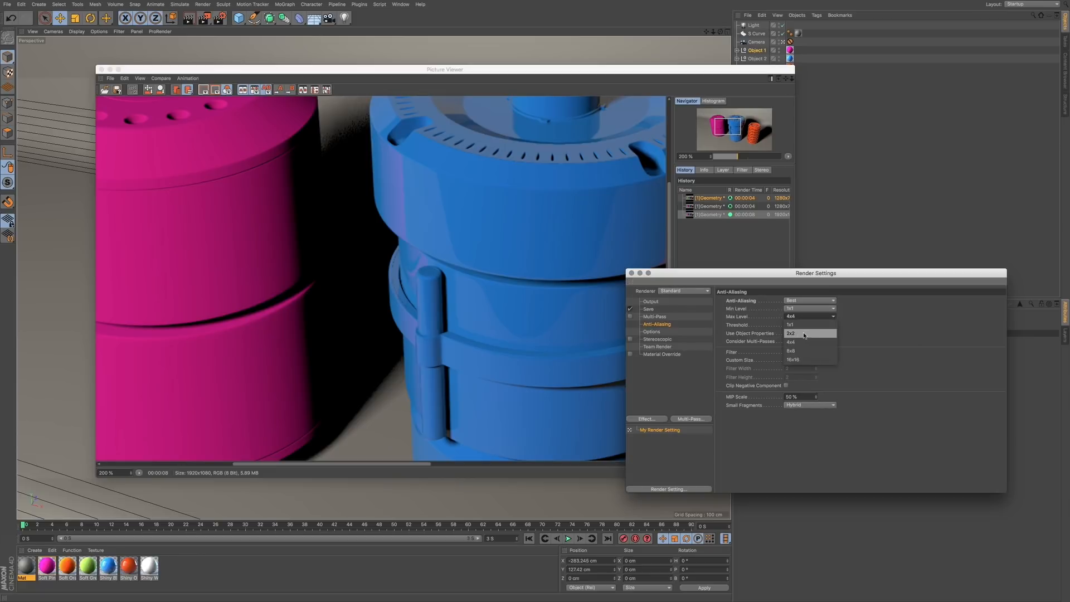
left_click(805, 333)
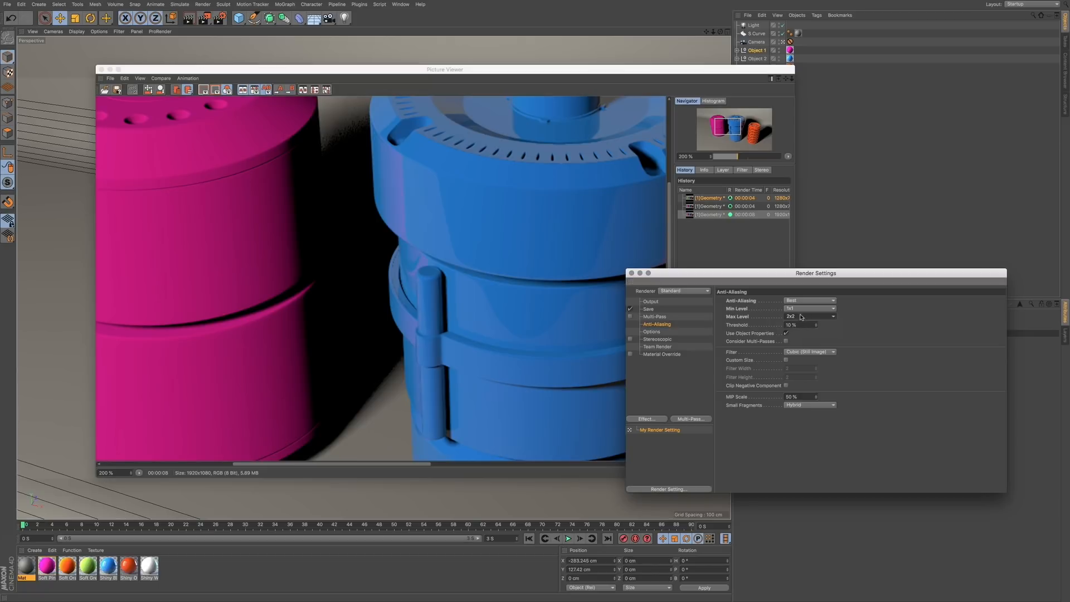
left_click(801, 316)
left_click(800, 341)
left_click(203, 23)
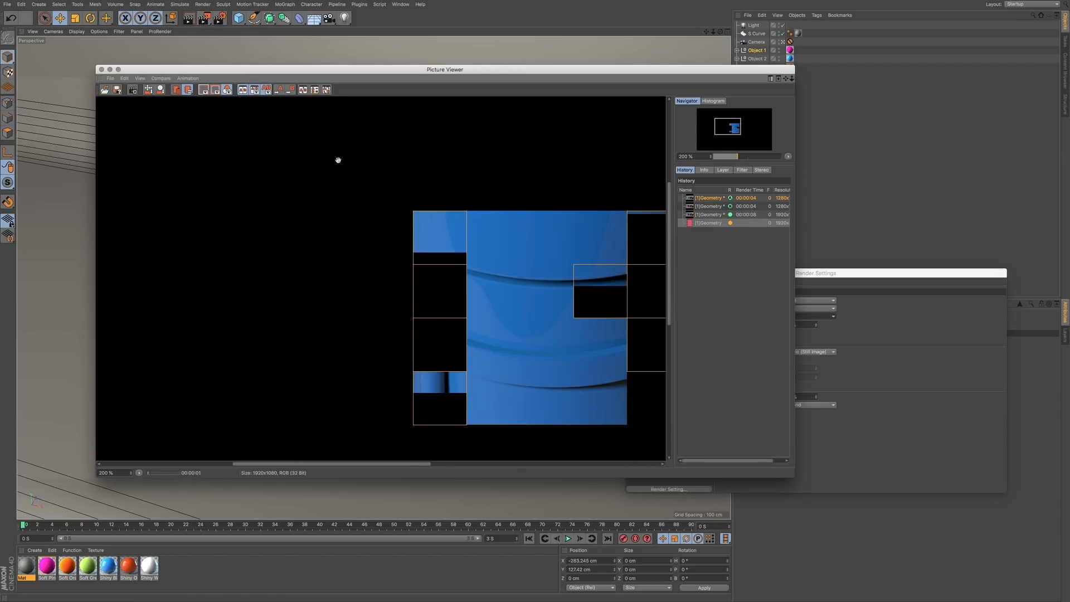
left_click(800, 284)
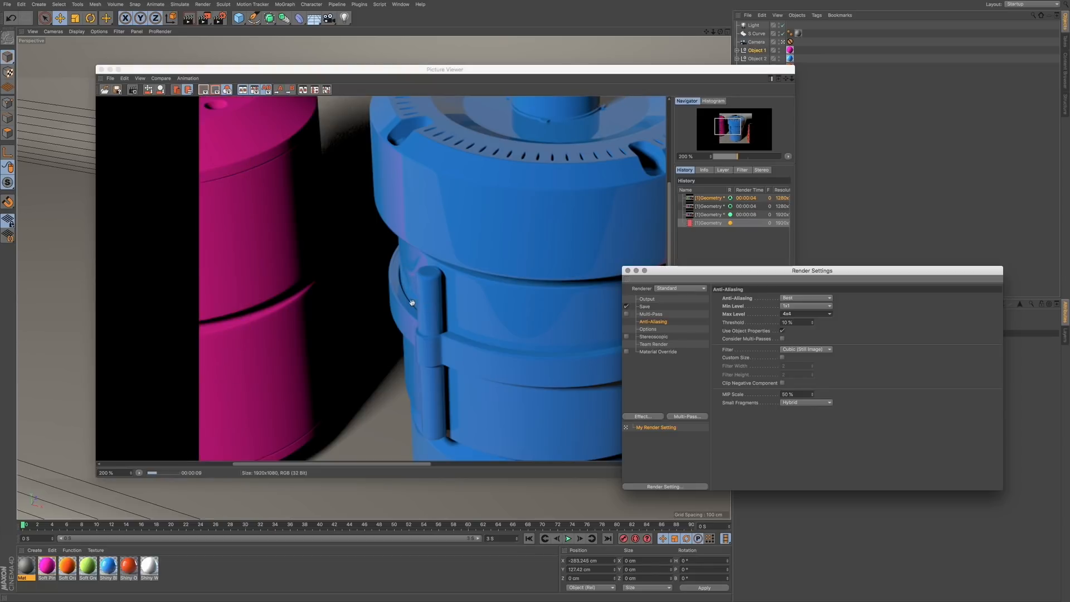
- Compare the Geometry and Best anti-aliased renders from the history, magnified up to 300 %
left_click(711, 216)
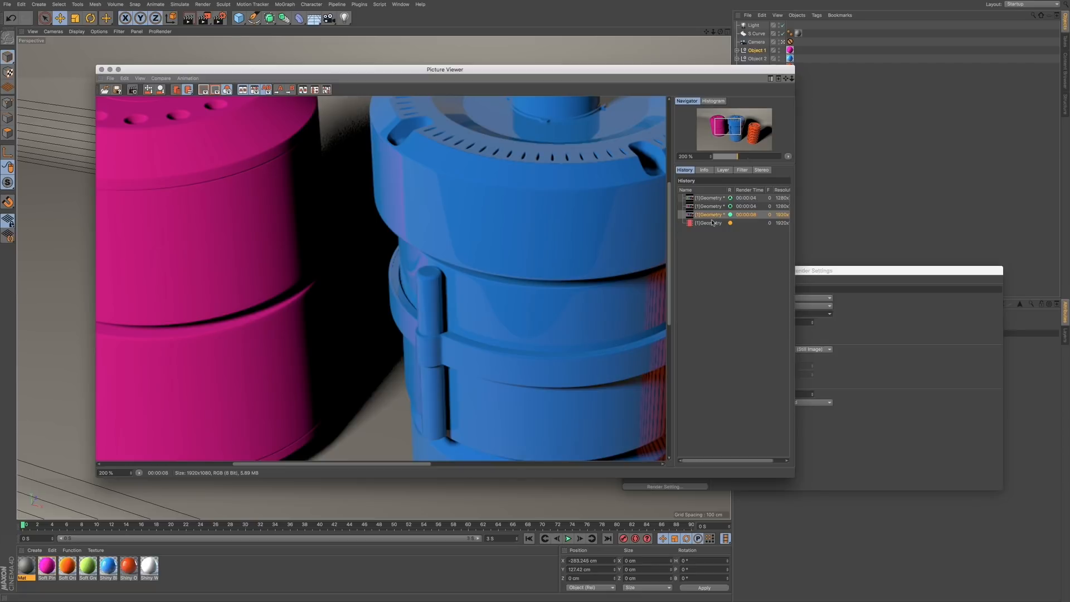
left_click(712, 222)
left_click(713, 216)
left_click(711, 223)
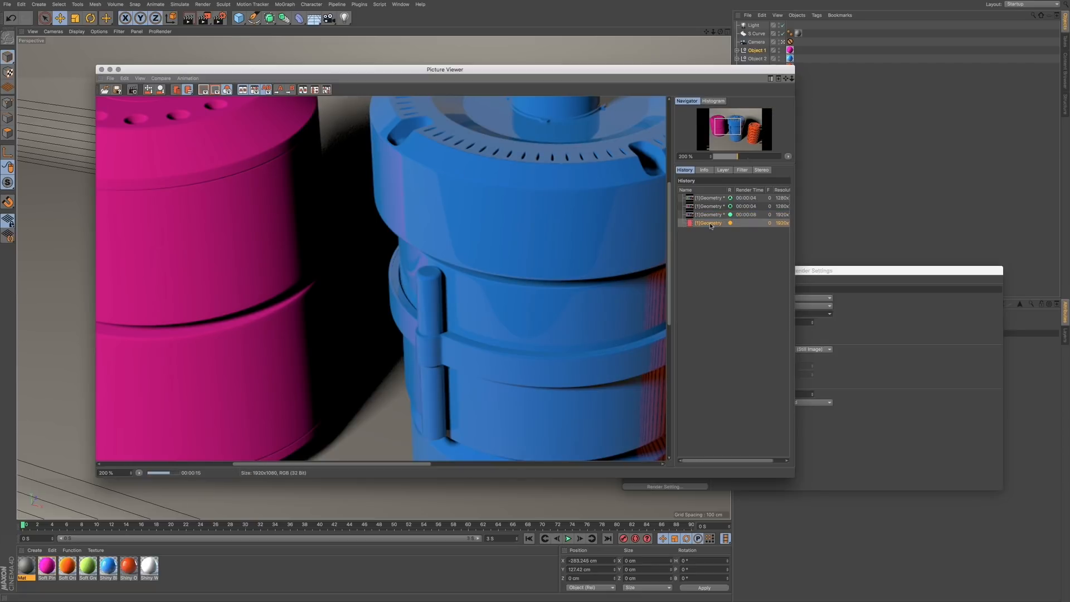
left_click(712, 215)
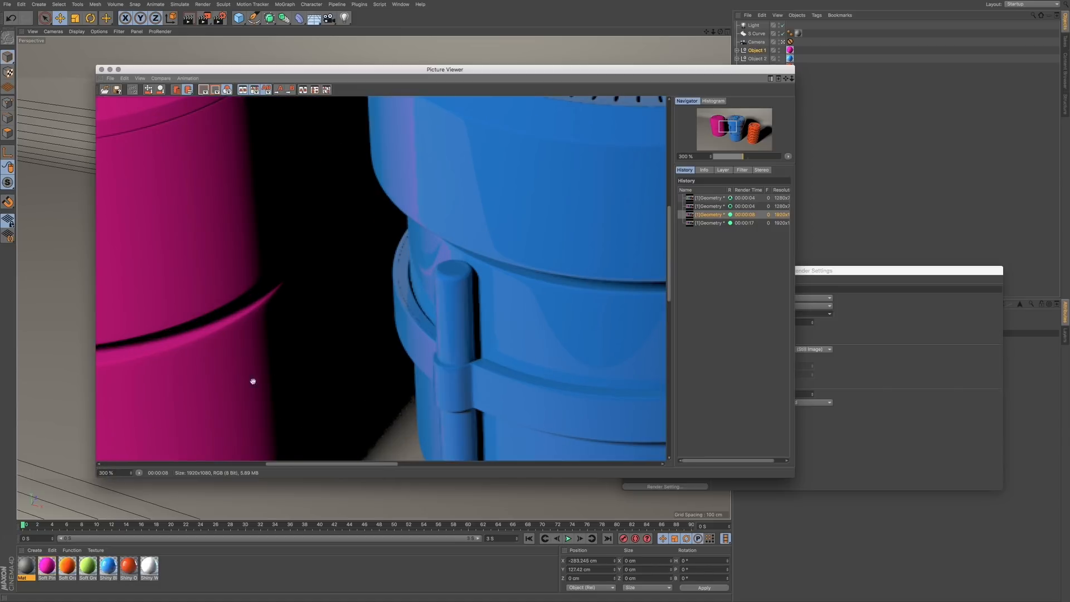
left_click(708, 223)
left_click(709, 215)
left_click(710, 223)
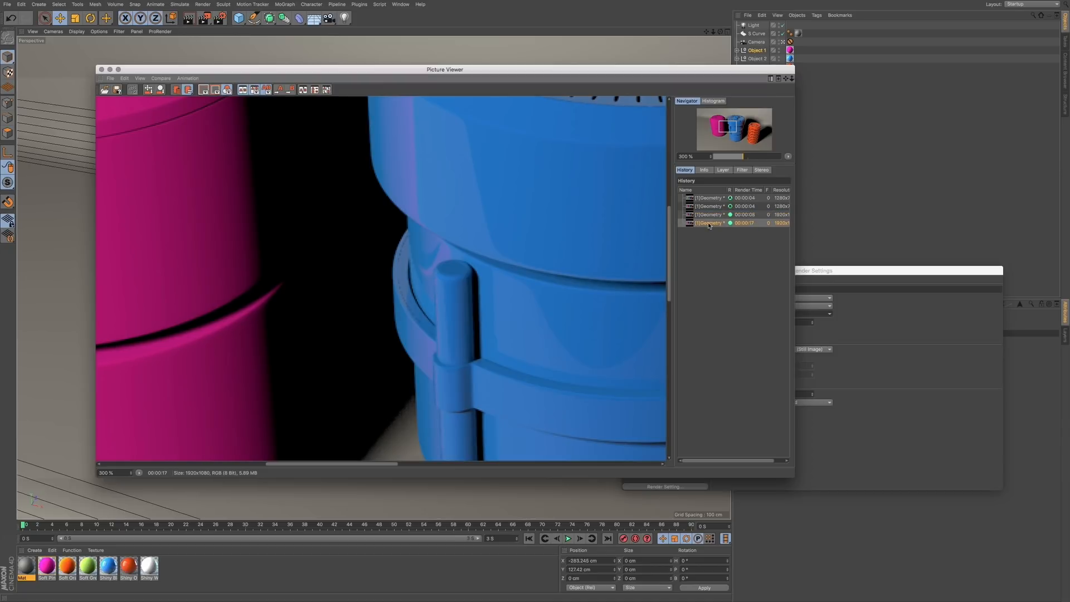
left_click(710, 216)
left_click(711, 223)
left_click(705, 216)
- Review the available Anti-Aliasing types in the render settings, keeping Best
left_click_drag(804, 270, 628, 290)
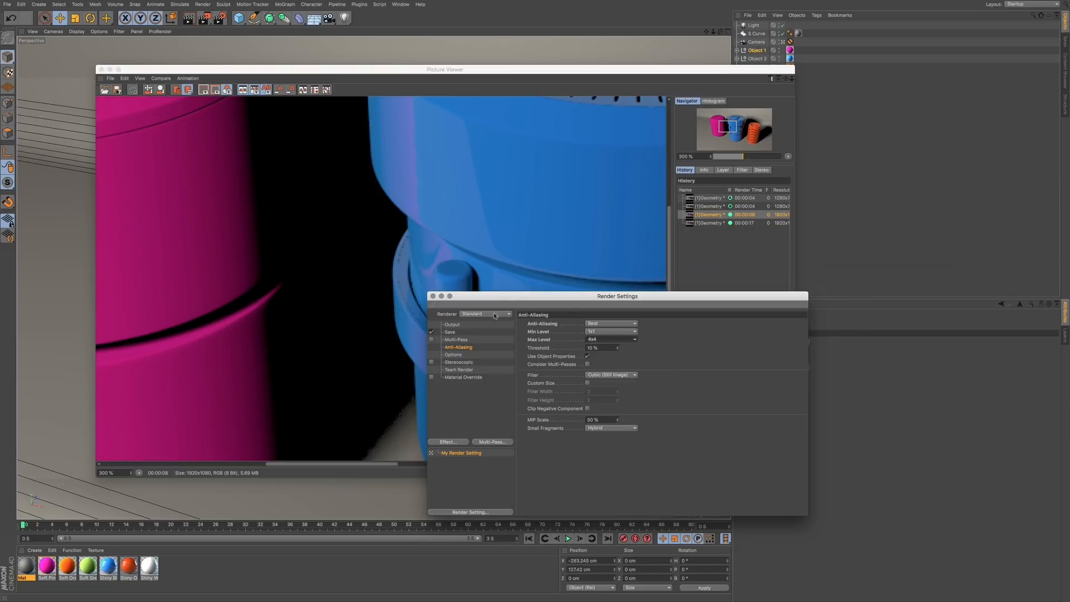
left_click_drag(488, 296, 569, 326)
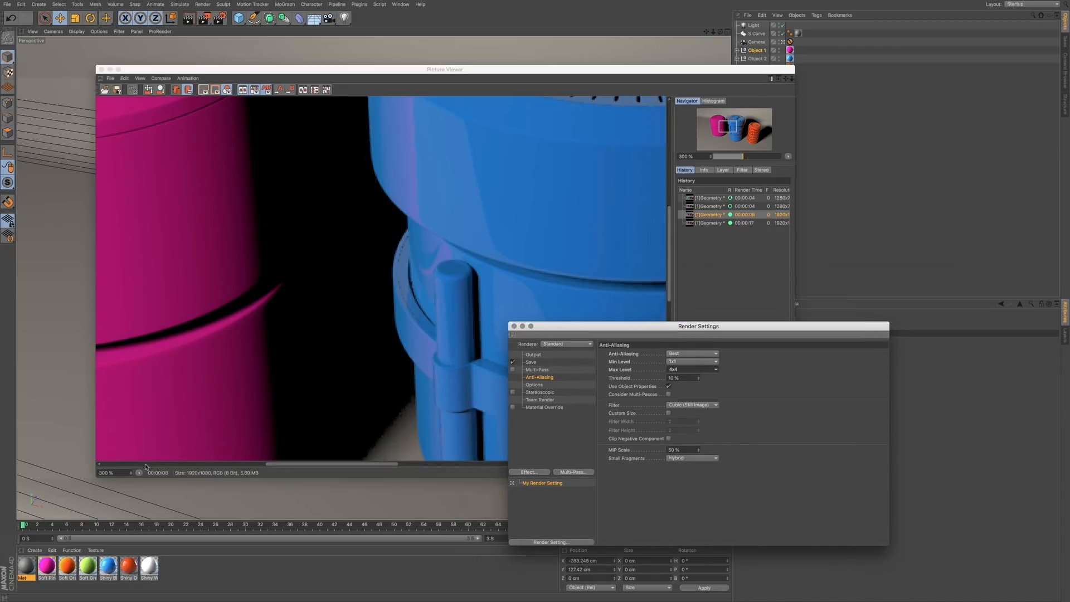
left_click(676, 354)
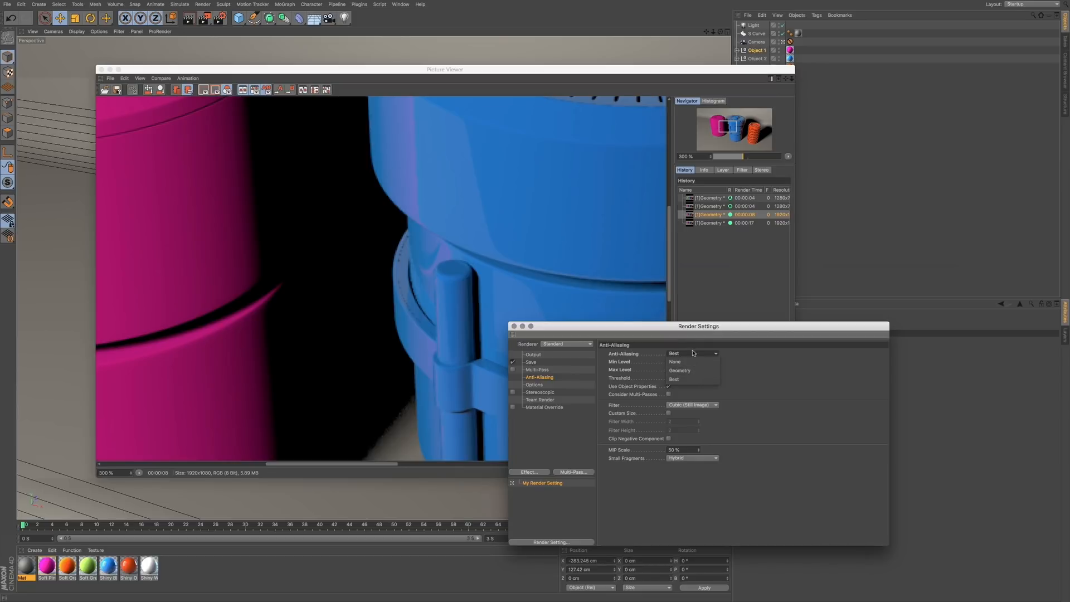
left_click(741, 349)
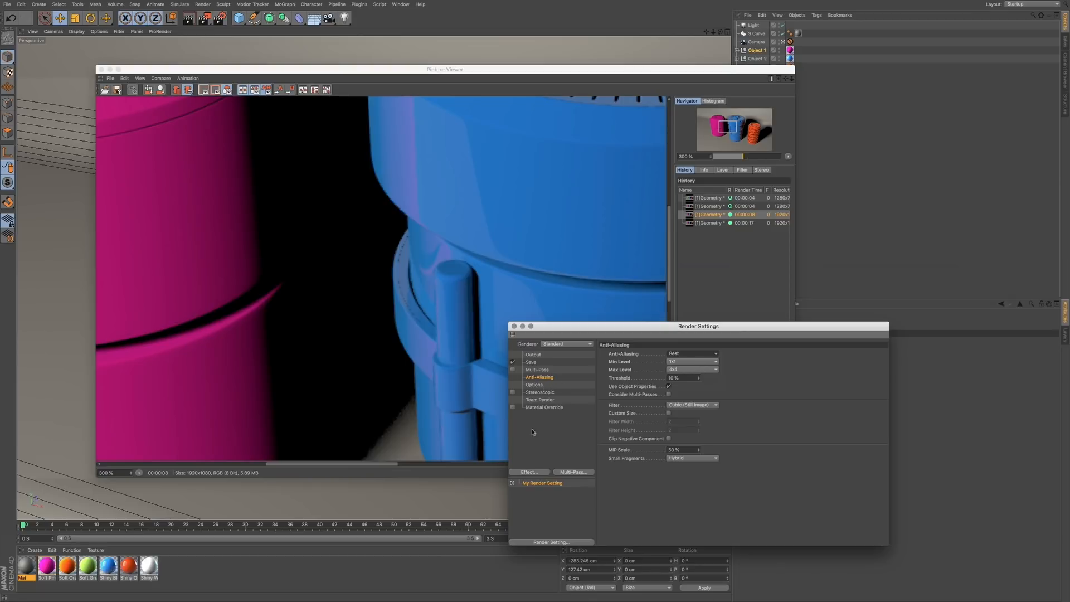
- Add the Ambient Occlusion effect to the render settings and return the Picture Viewer zoom to 100 %
left_click_drag(610, 333, 585, 322)
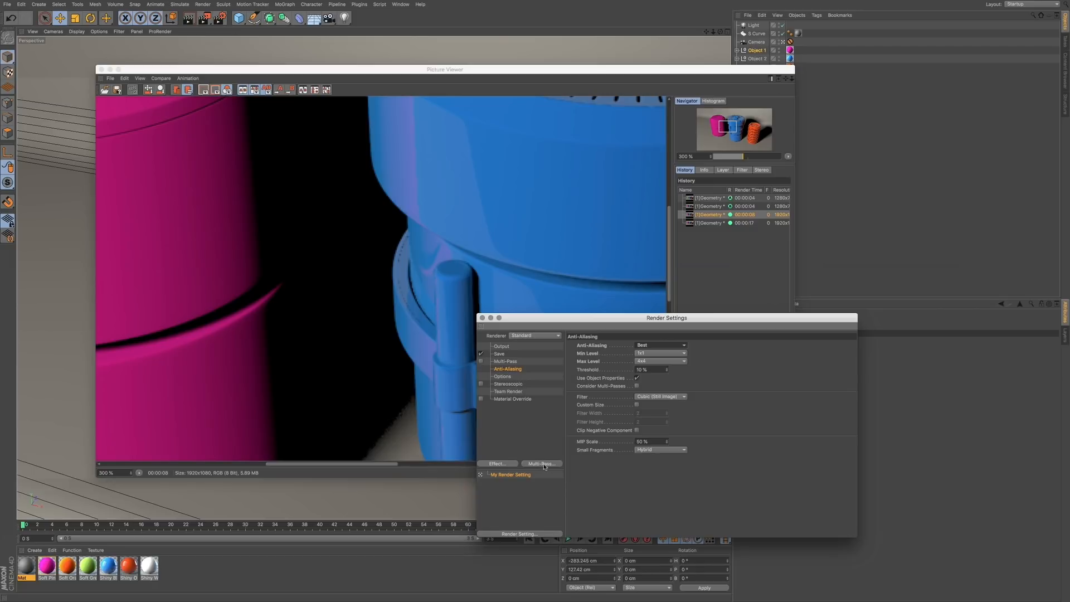
left_click(502, 465)
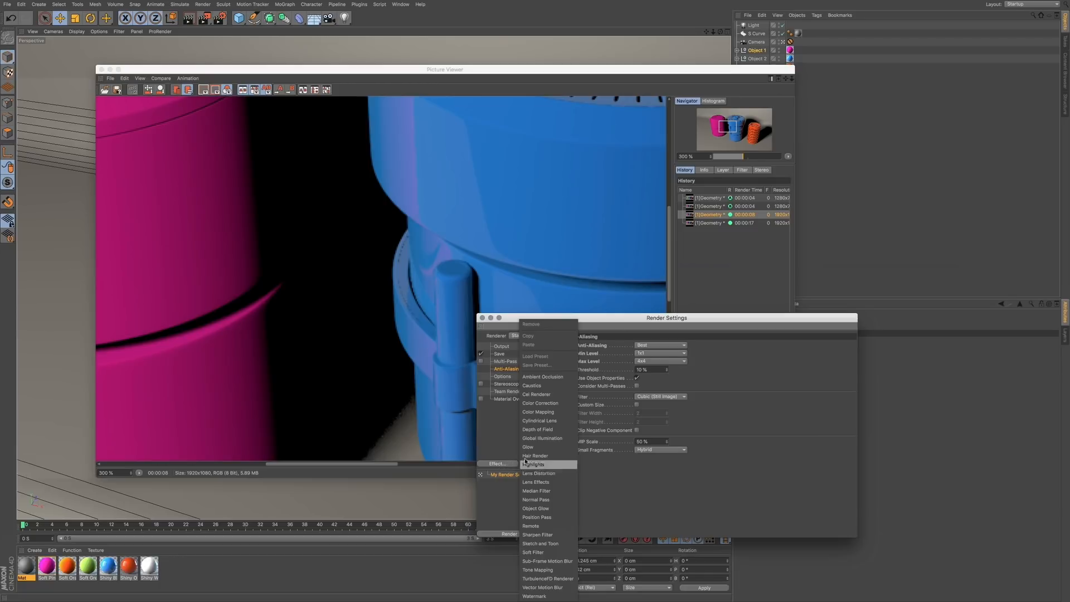
left_click(556, 377)
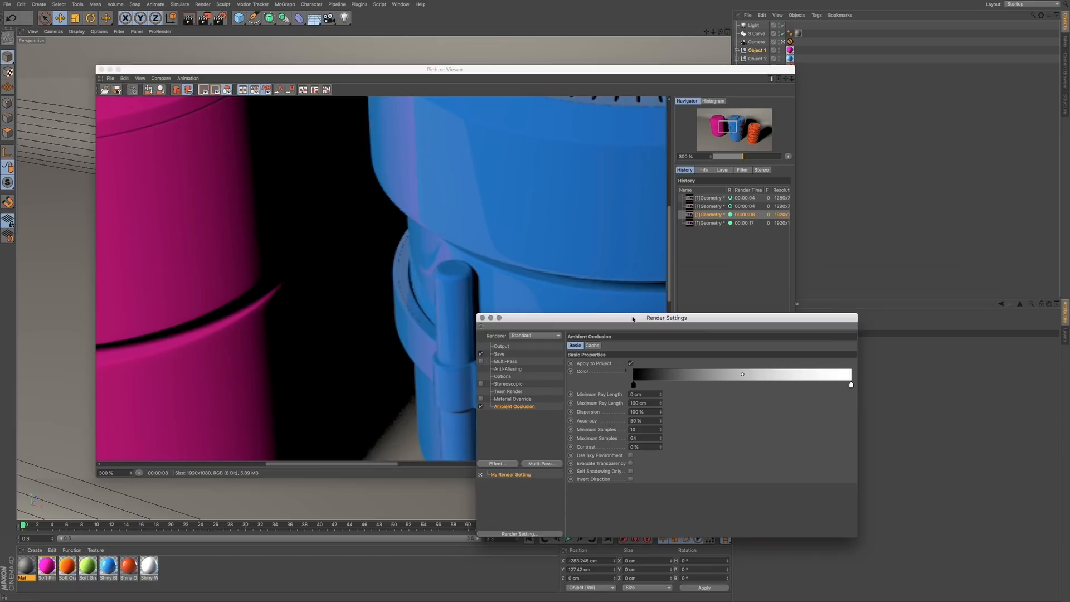
left_click_drag(632, 319, 641, 302)
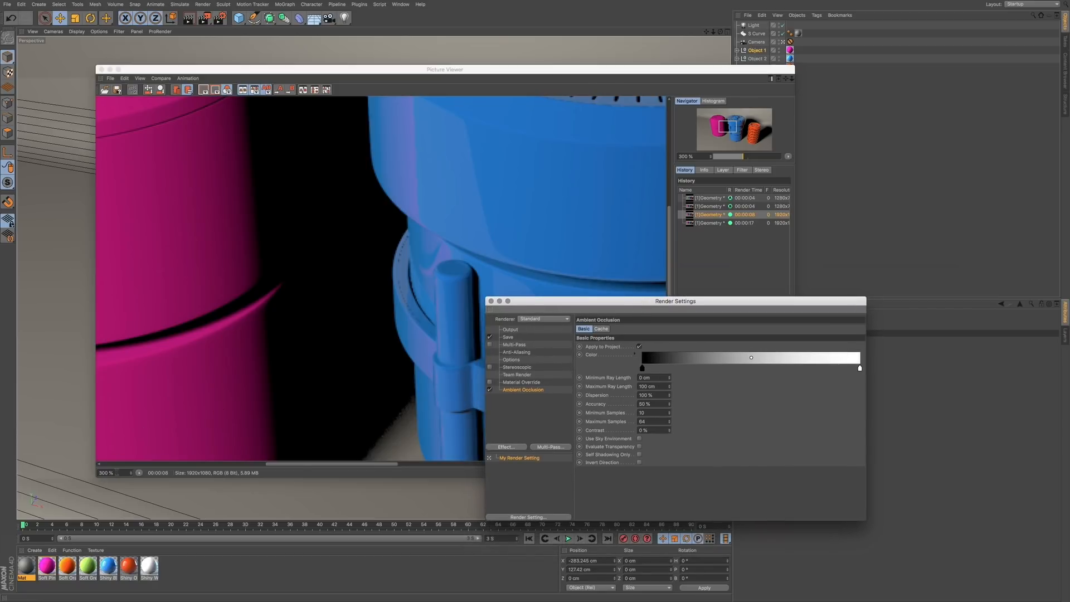
left_click(100, 472)
type("1")
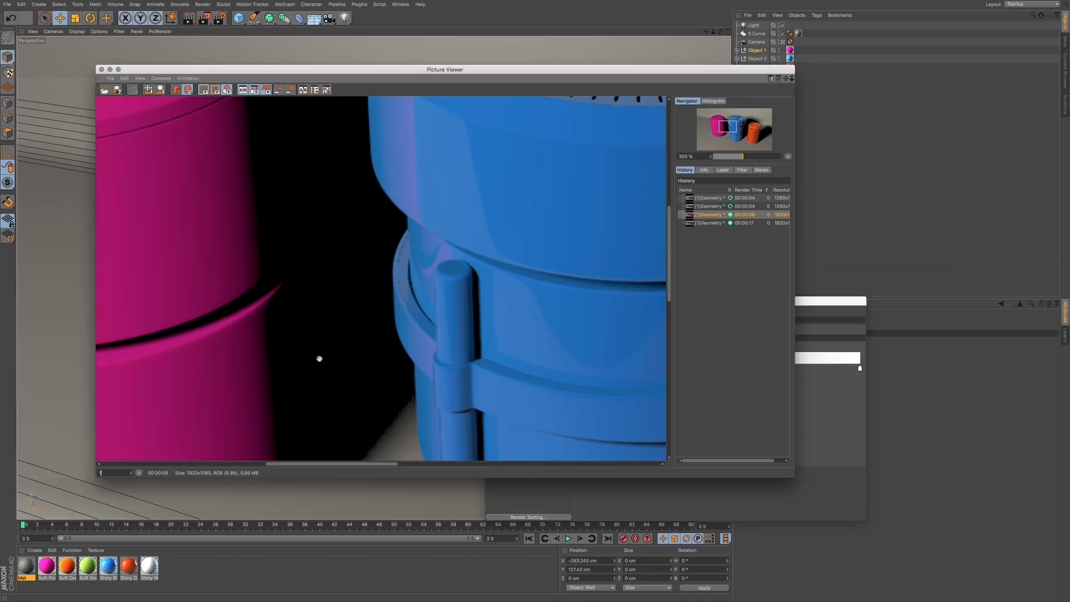
type("00")
key("Return")
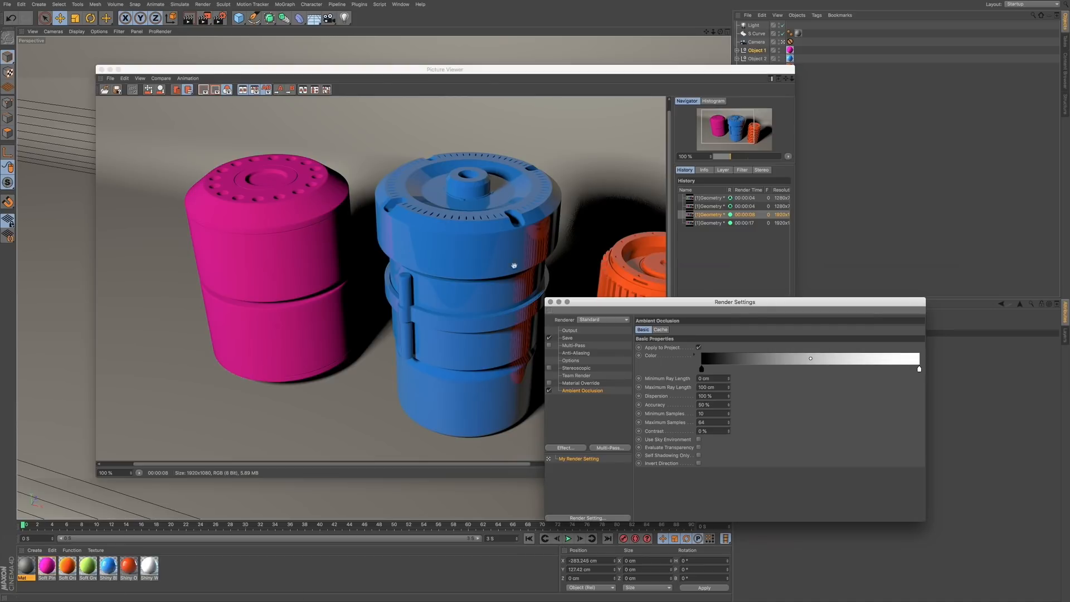
- Set Anti-Aliasing to Geometry and render the scene with Ambient Occlusion to the Picture Viewer
left_click(579, 352)
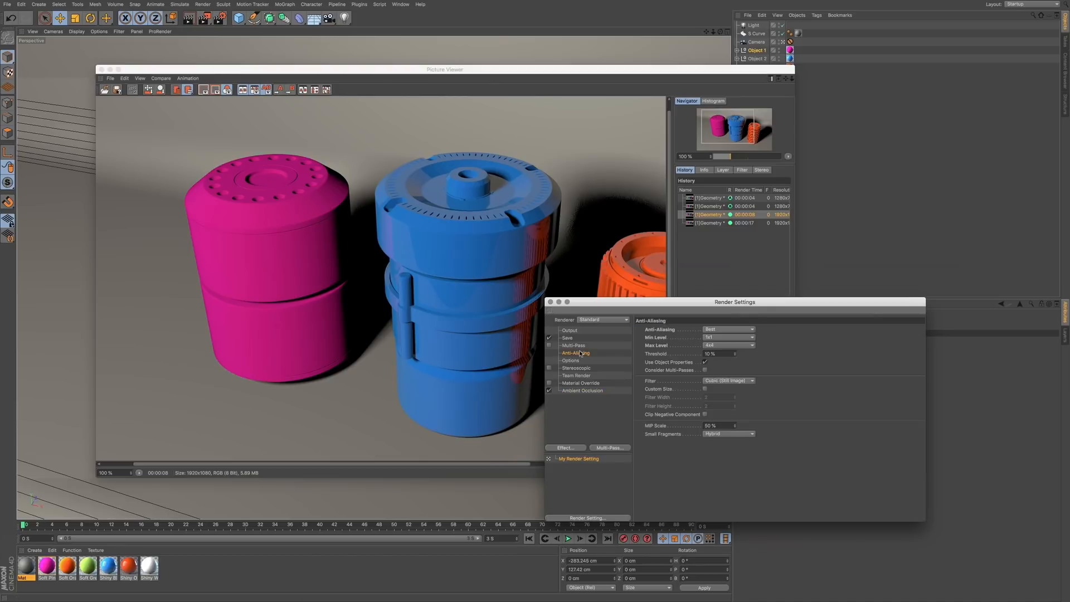
left_click(732, 329)
left_click(732, 346)
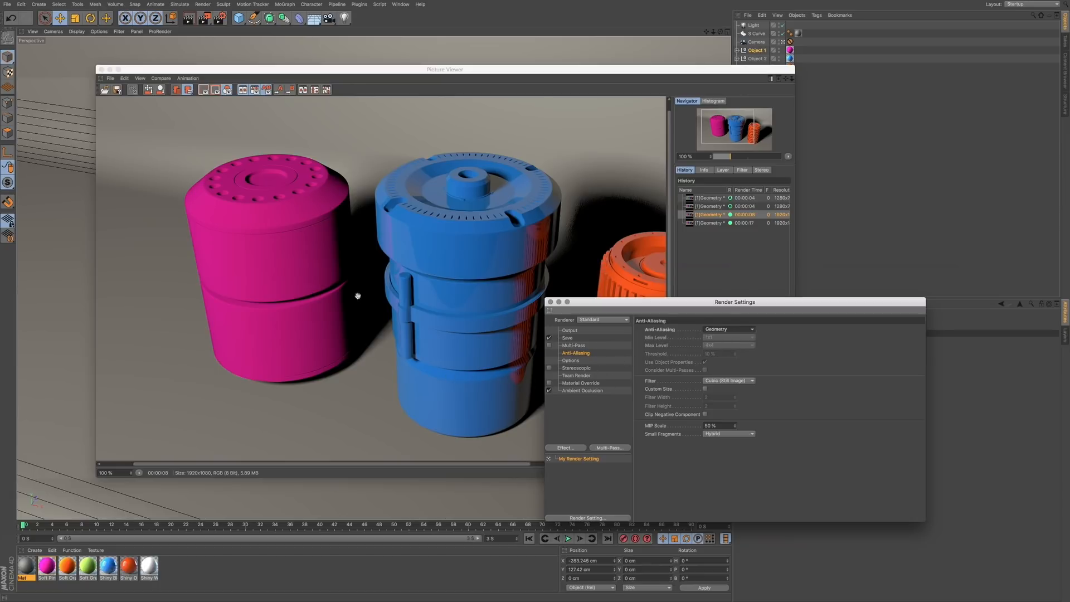
left_click(204, 18)
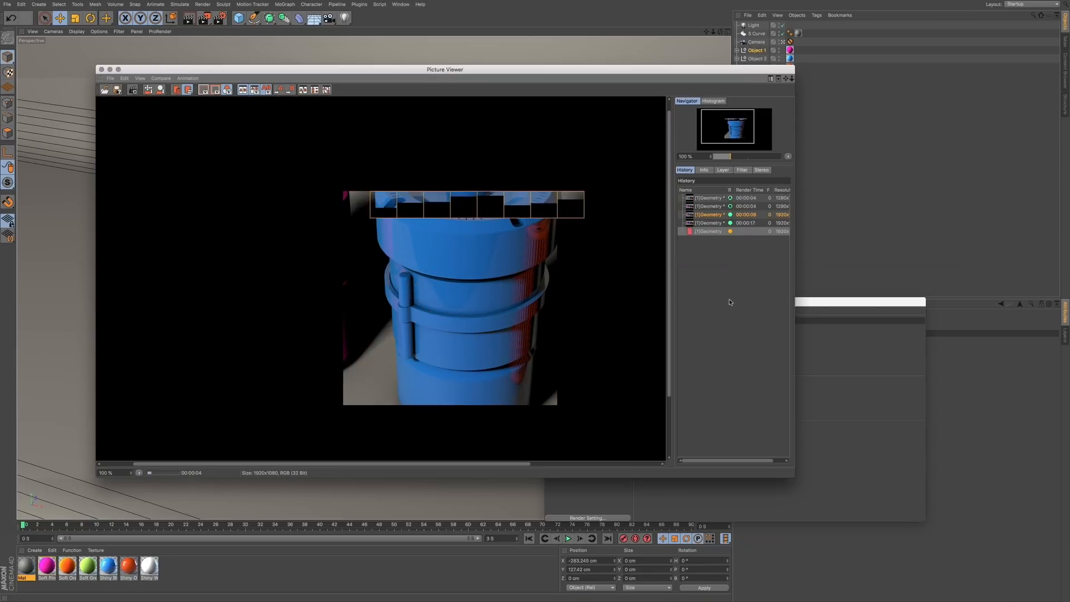
left_click(812, 302)
left_click_drag(812, 302, 819, 306)
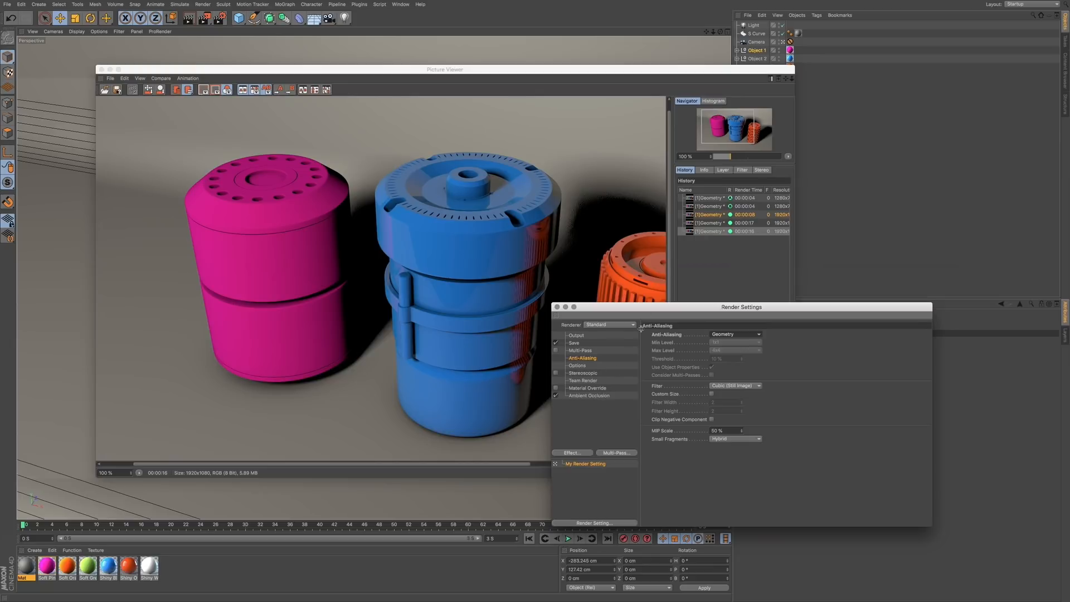
- Compare the Ambient Occlusion render with the preceding render by switching between them in the history
left_click(707, 231)
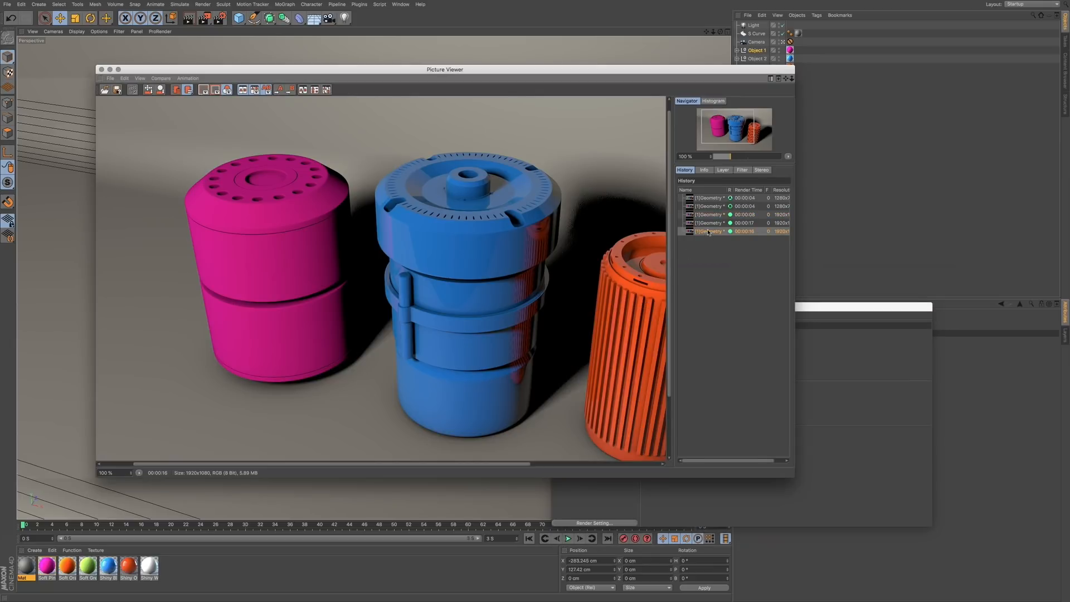
left_click(708, 222)
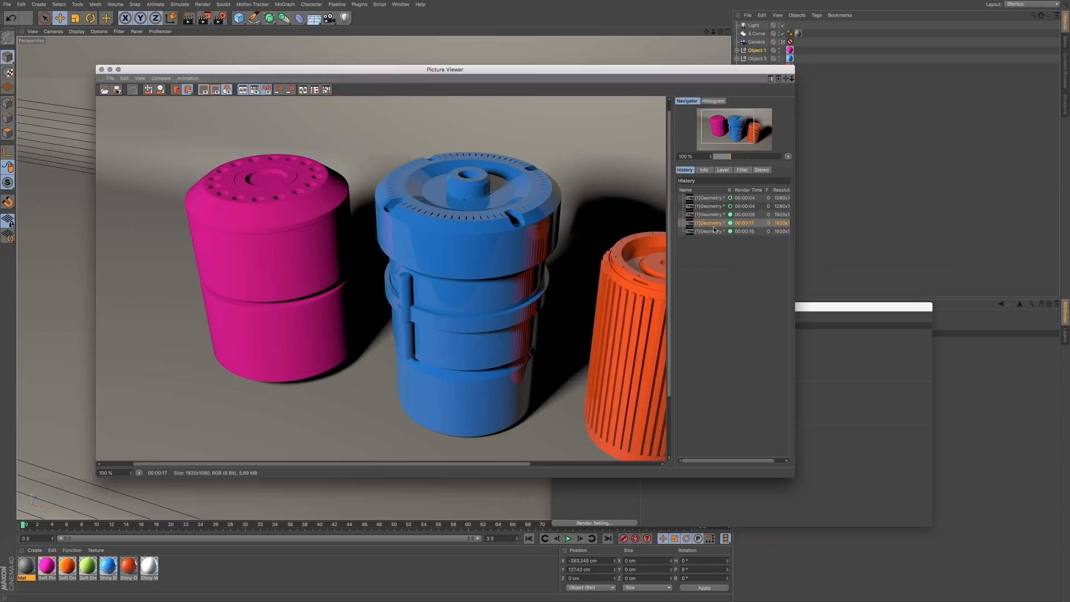
left_click(712, 231)
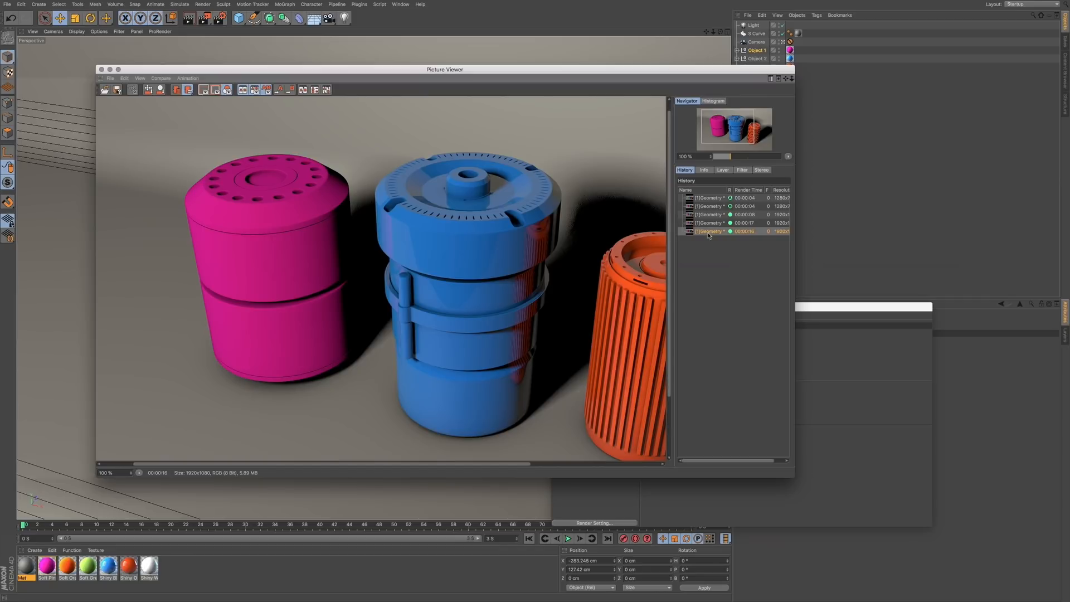
left_click(710, 224)
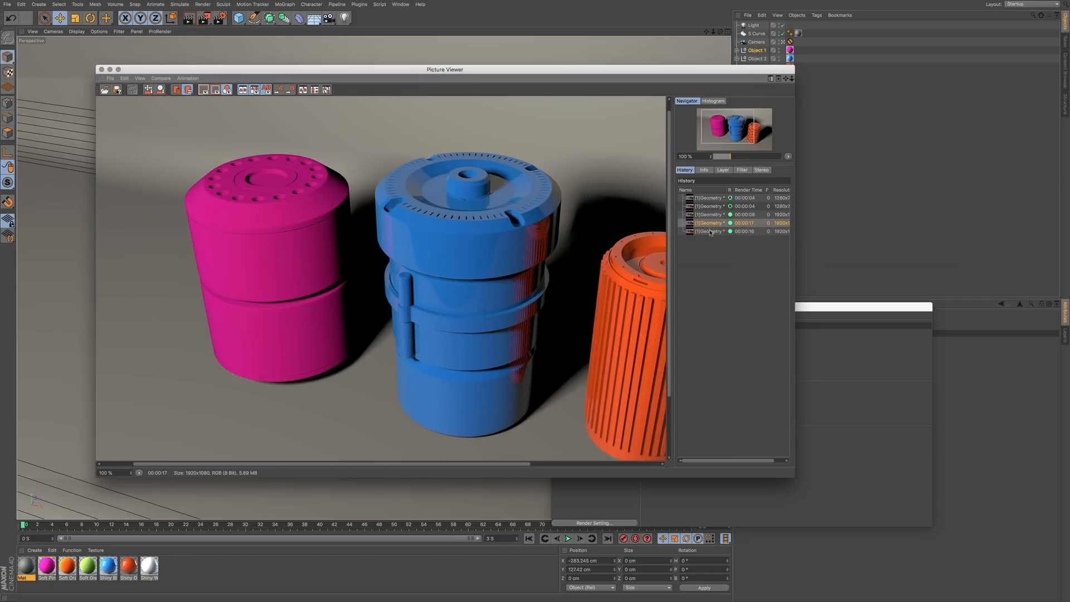
- Examine the Ambient Occlusion shading in the canister grooves by alternating between the fourth and fifth renders in the history
left_click(710, 230)
left_click(711, 223)
left_click(710, 231)
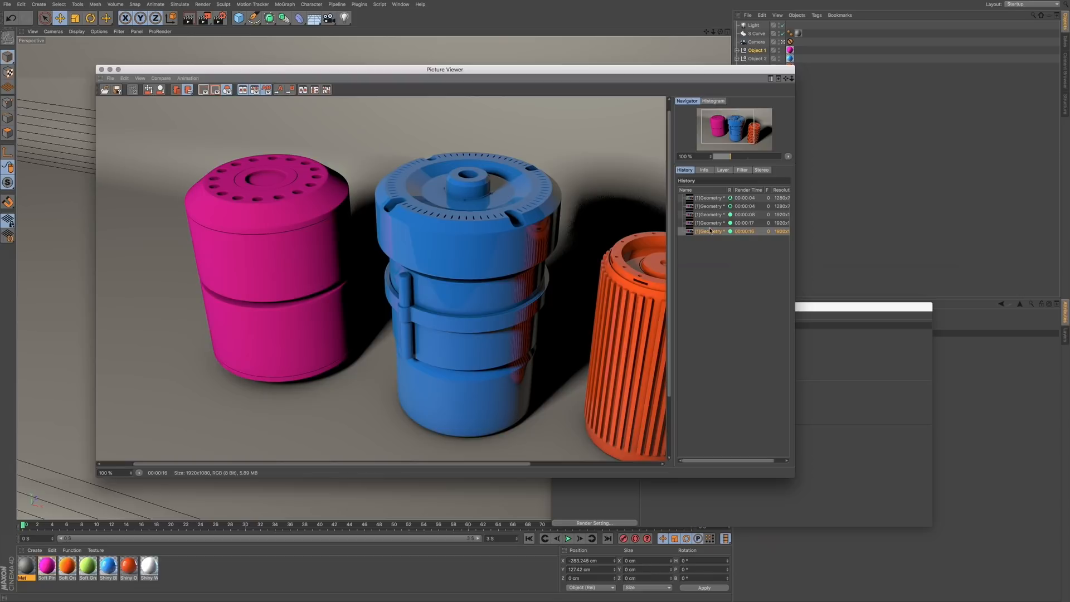
left_click(711, 224)
left_click(711, 232)
left_click(710, 223)
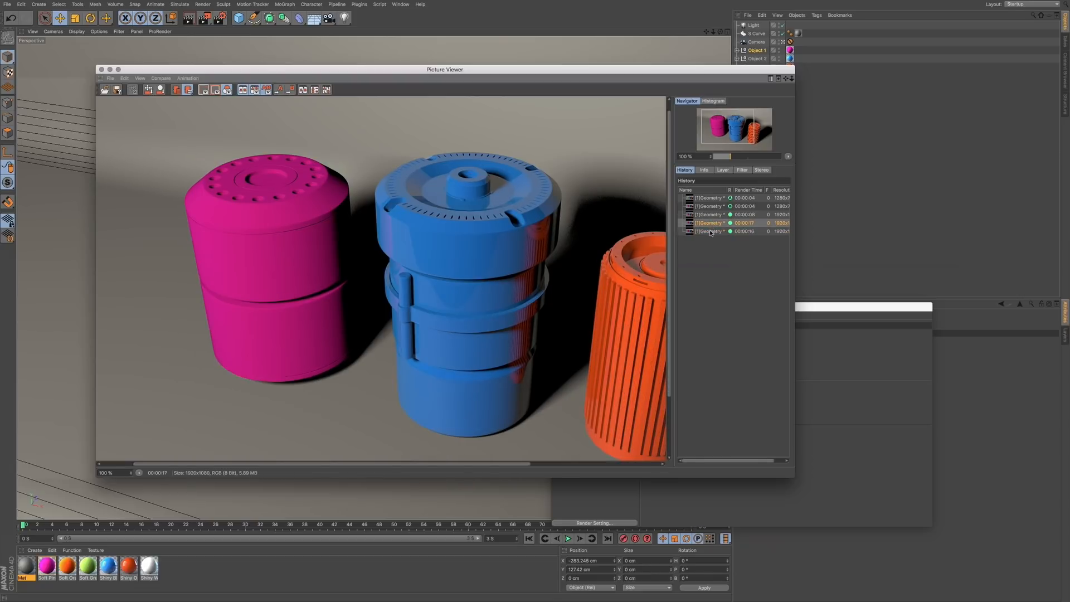
left_click(711, 232)
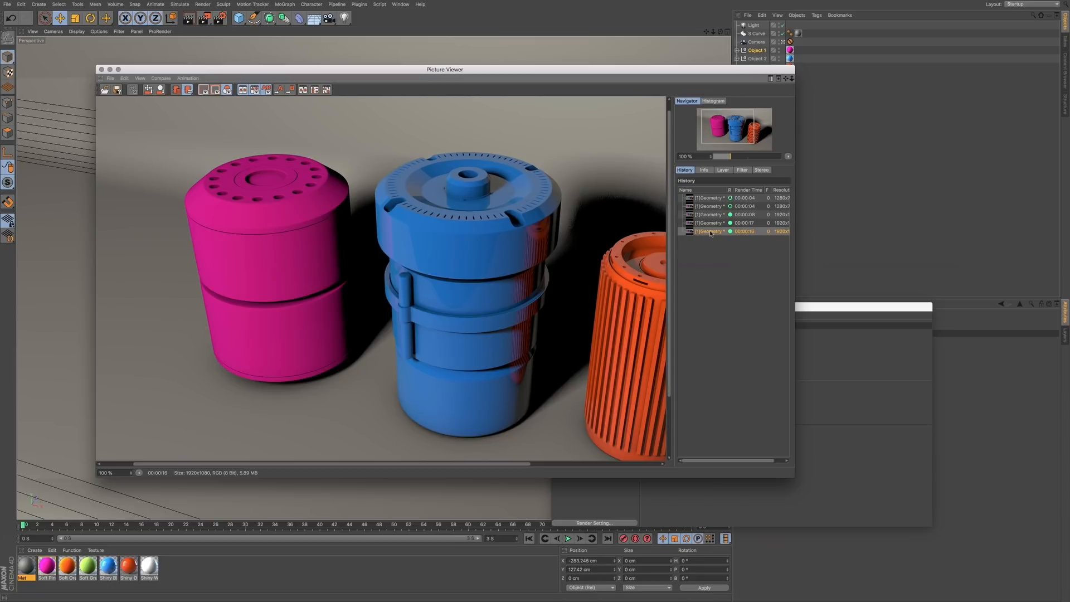
left_click(713, 223)
left_click(714, 231)
- Set the fourth history render as A and the fifth as B, and compare them by shifting the dividing line across the canisters
left_click(717, 199)
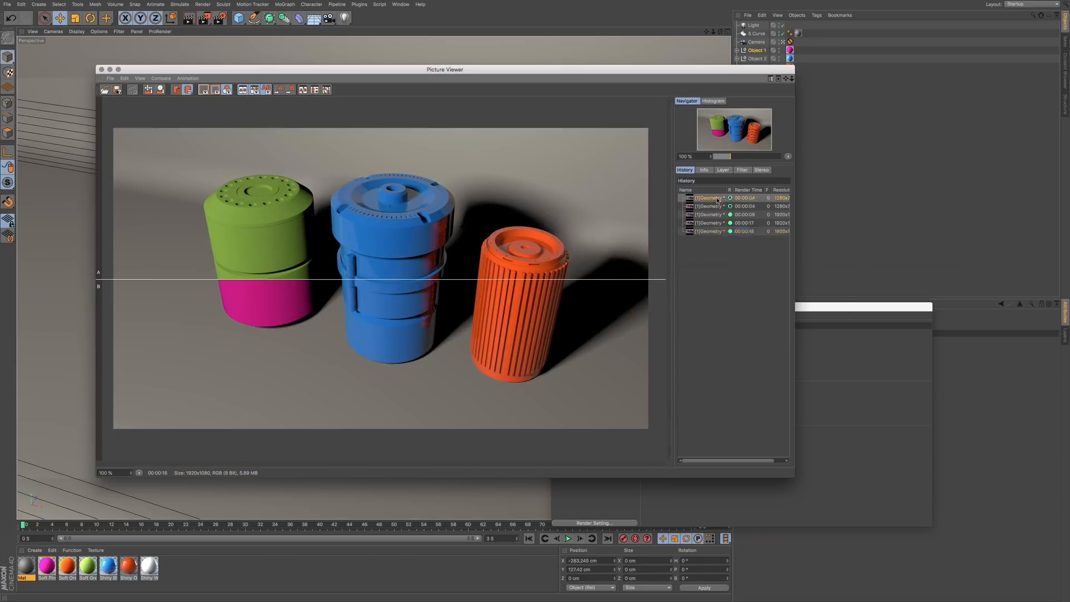
right_click(718, 199)
left_click(719, 203)
left_click(710, 224)
right_click(711, 225)
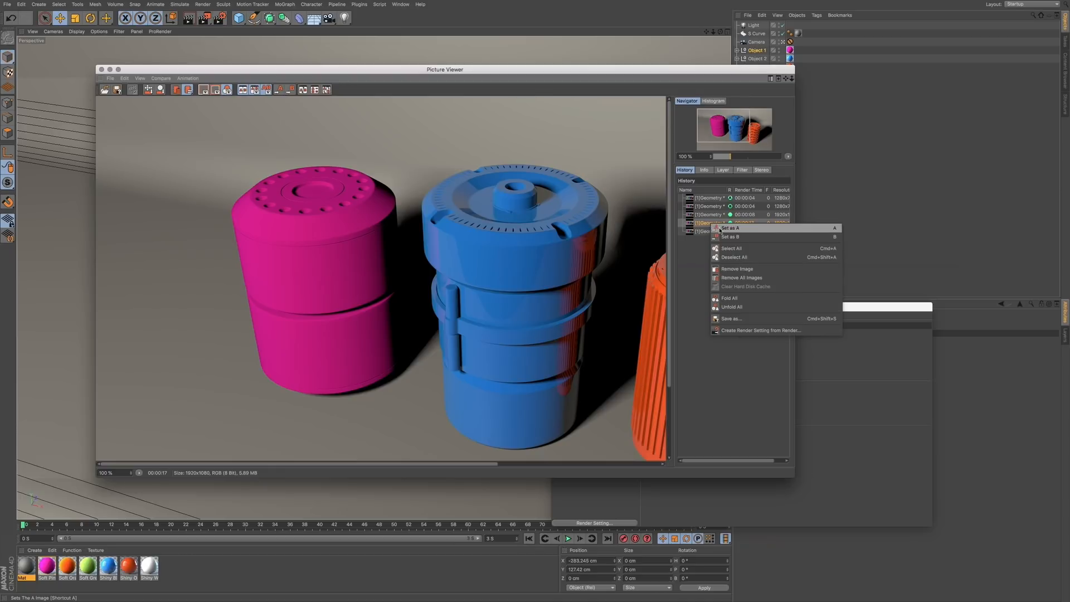
left_click(713, 232)
right_click(710, 233)
left_click(718, 242)
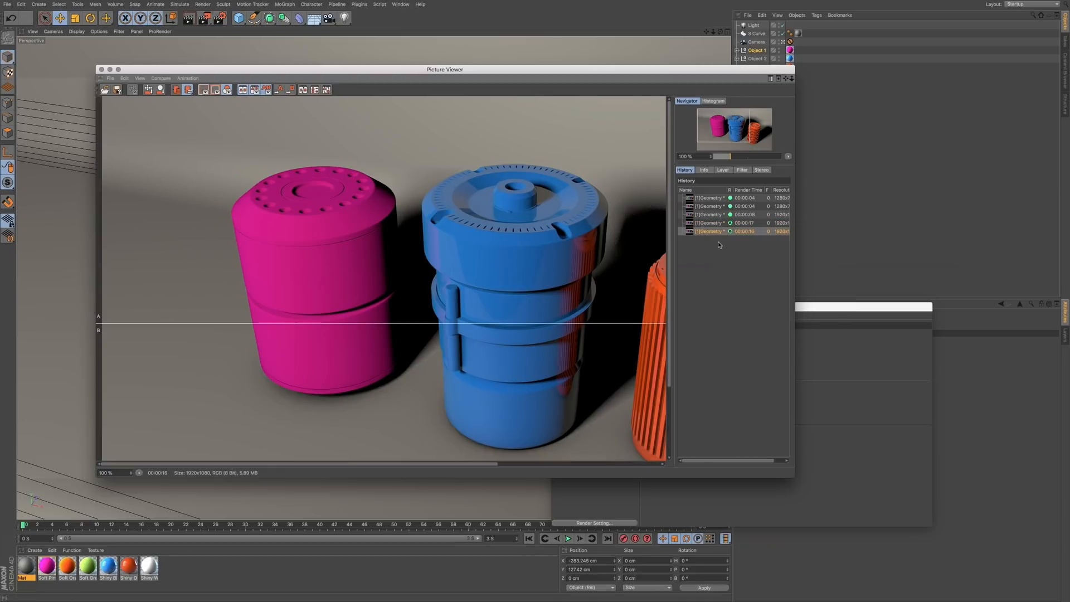
left_click_drag(402, 324, 523, 275)
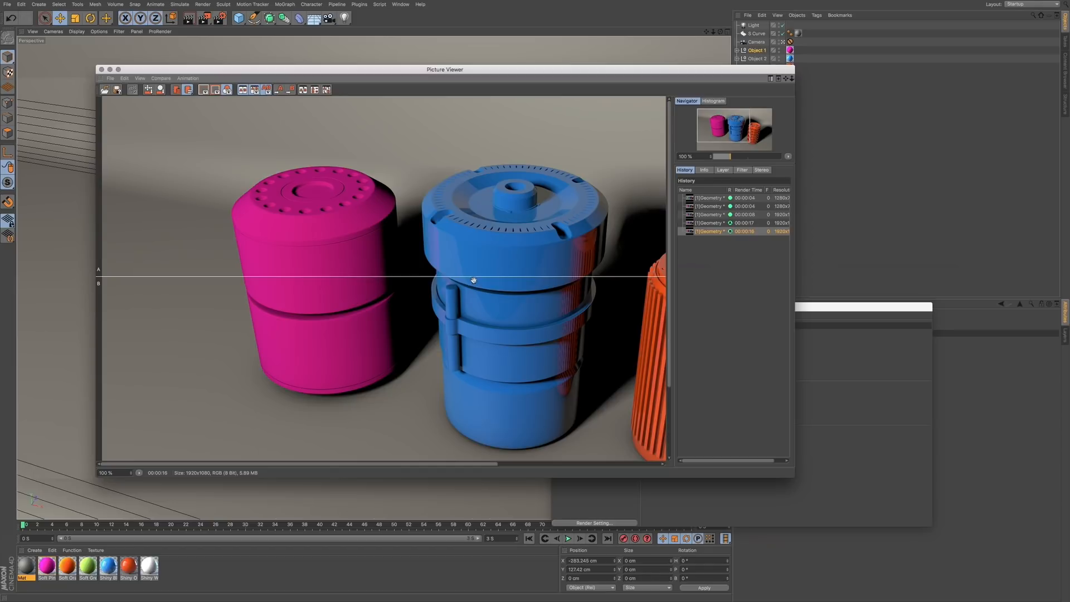
mouse_move(496, 276)
left_mouse_down()
mouse_move(500, 377)
mouse_move(503, 294)
left_mouse_up()
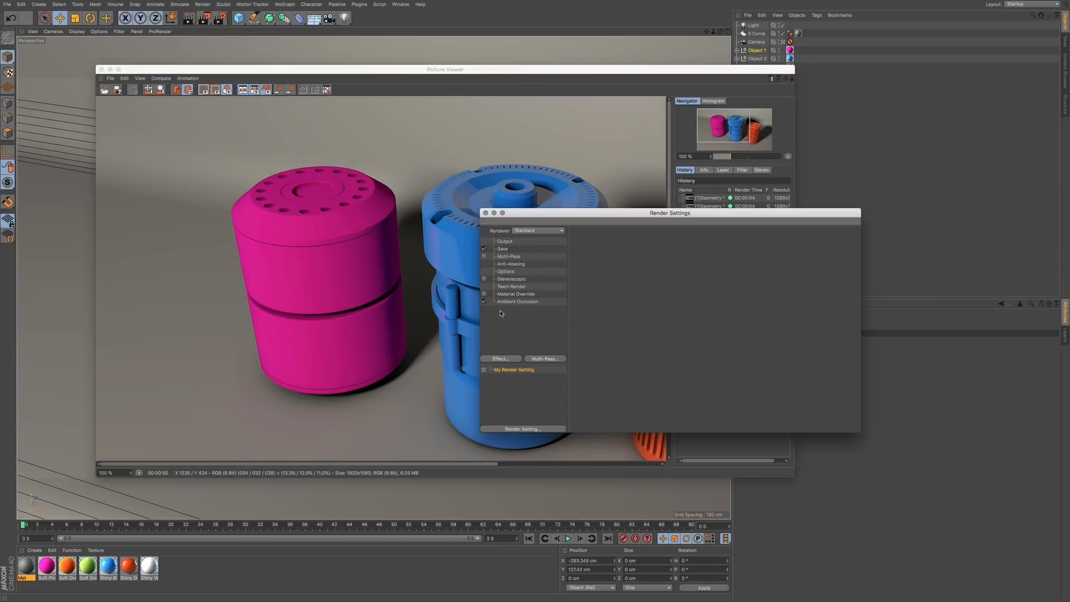
- Add the Global Illumination effect to the render settings and enlarge the Picture Viewer so all three canisters fit
left_click(505, 360)
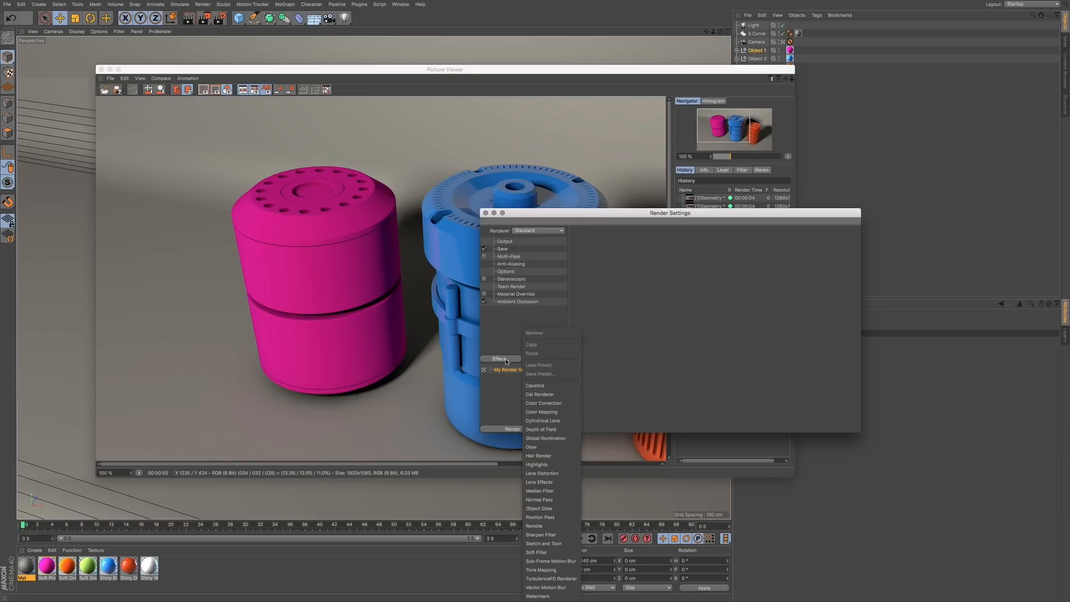
left_click(549, 438)
left_click_drag(607, 217, 628, 342)
left_click_drag(638, 72, 614, 71)
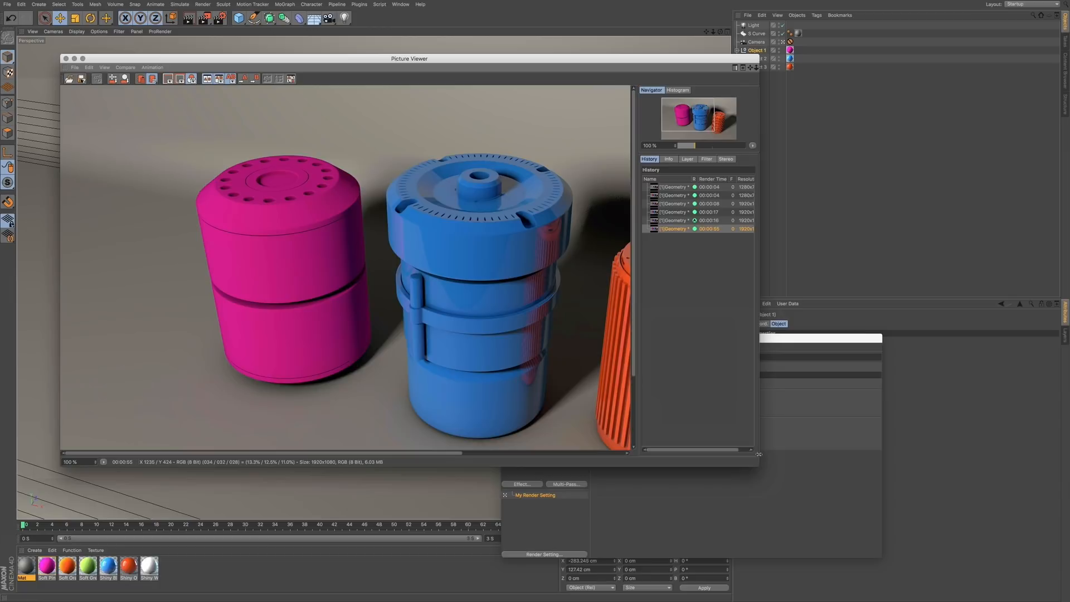
left_click_drag(757, 462, 931, 530)
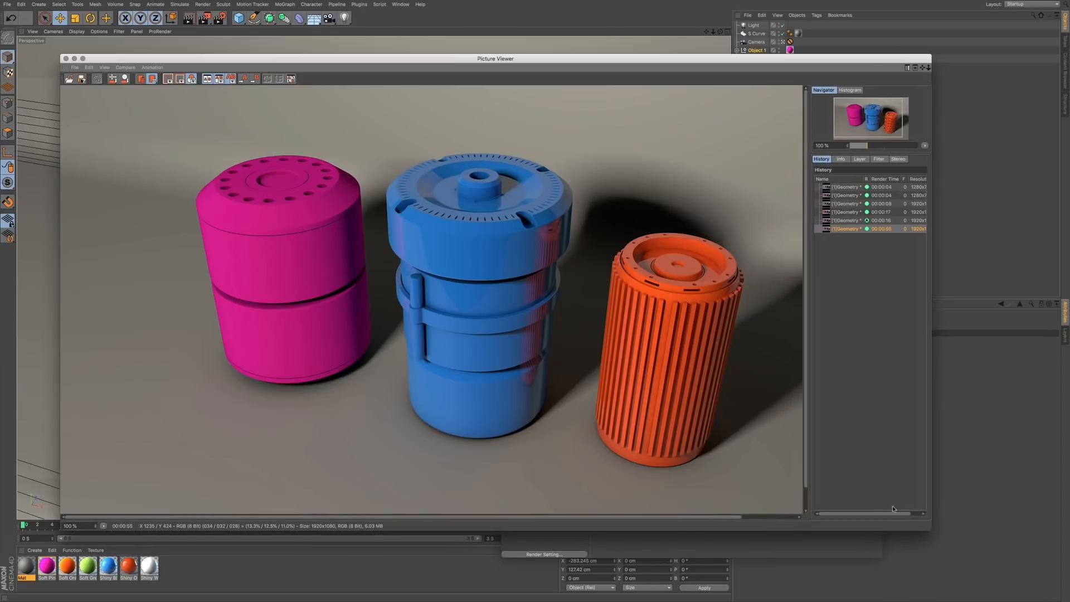
key("ctrl+b")
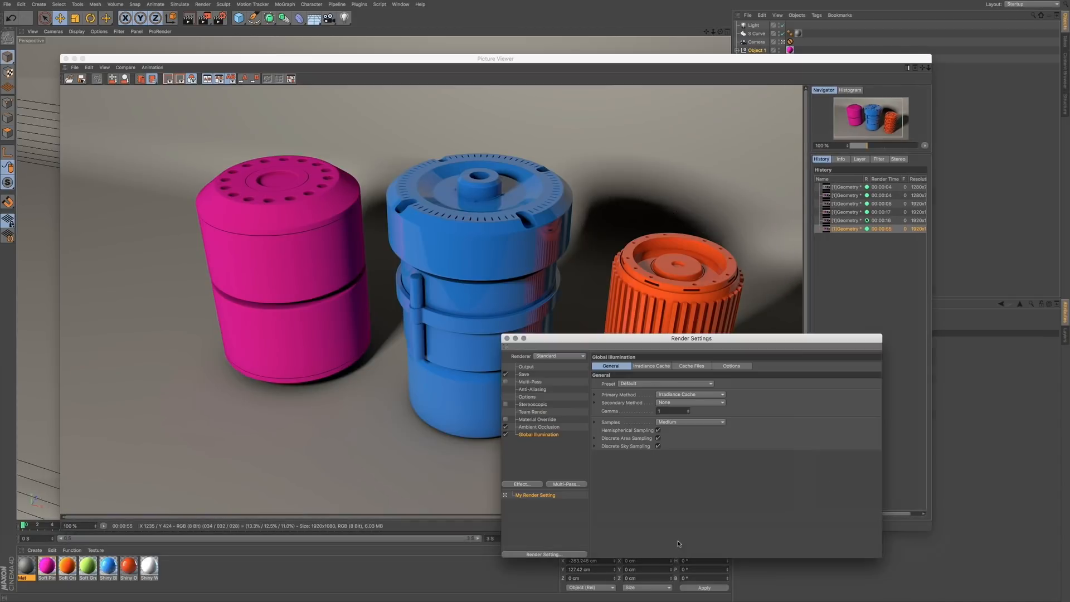
left_click_drag(593, 367, 597, 367)
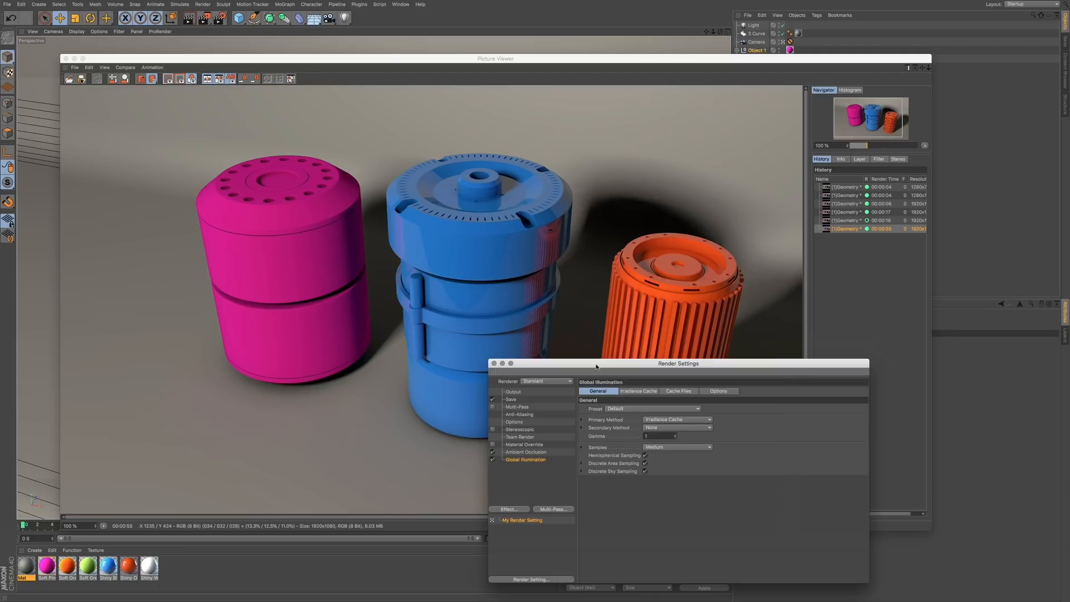
- Compare the Global Illumination render with the Ambient Occlusion render by alternating between the sixth and fifth history entries
left_click(849, 222)
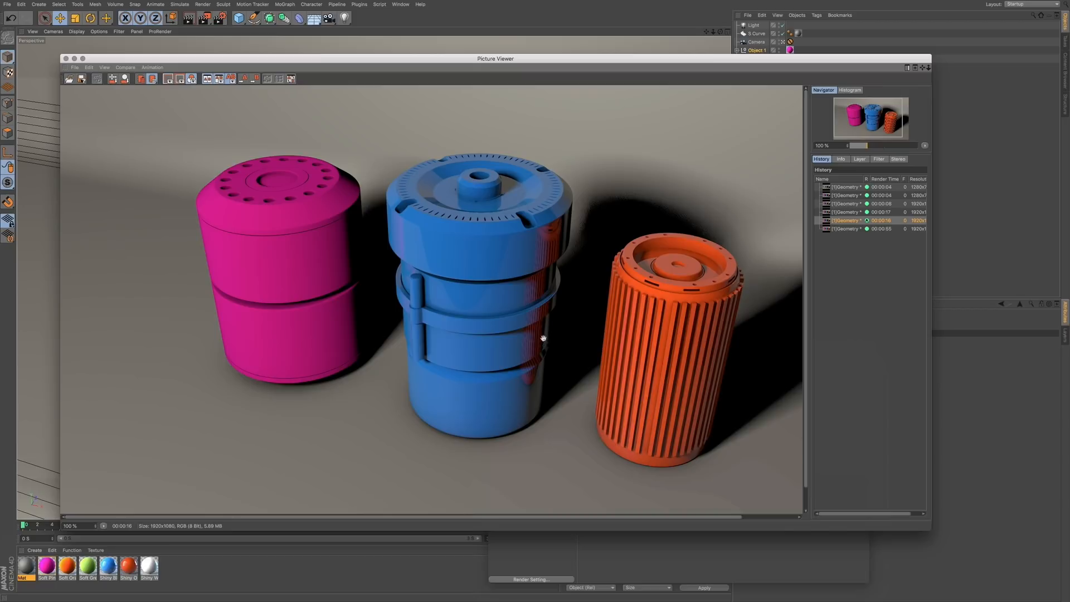
left_click(842, 229)
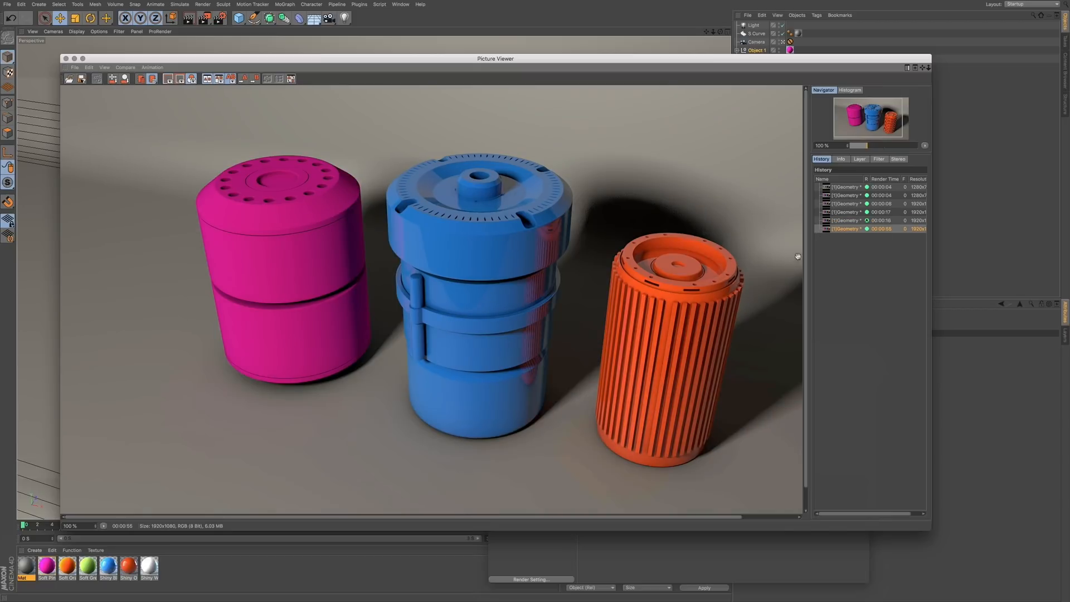
left_click(848, 221)
left_click(847, 228)
left_click(849, 221)
left_click(849, 229)
- Set the Picture Viewer zoom to 200 % and compare the fifth and sixth renders up close around the blue canister
double_click(82, 526)
type("200")
key("Return")
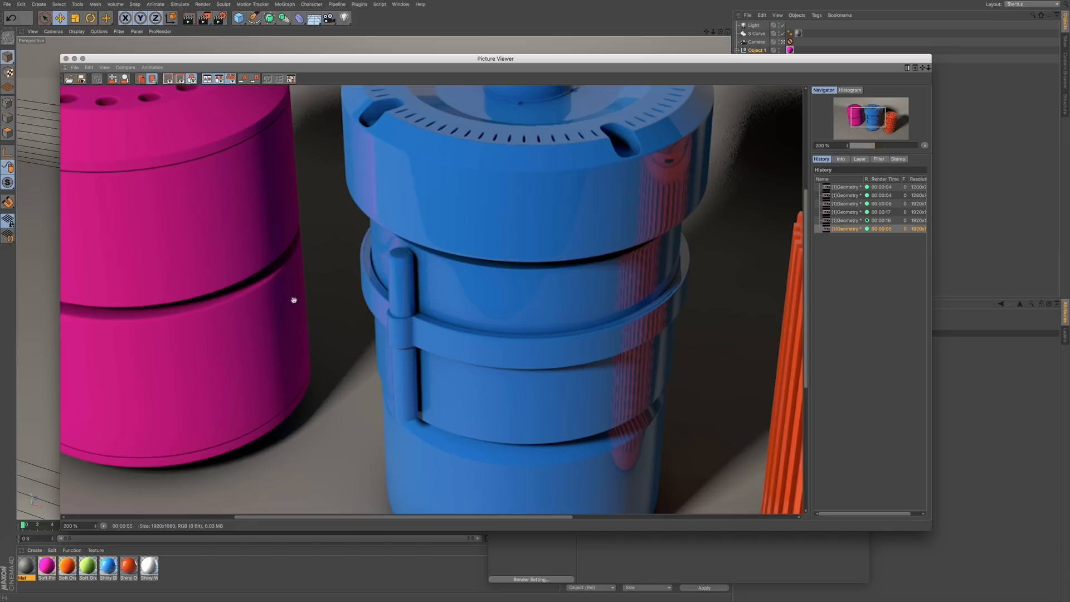
left_click(852, 221)
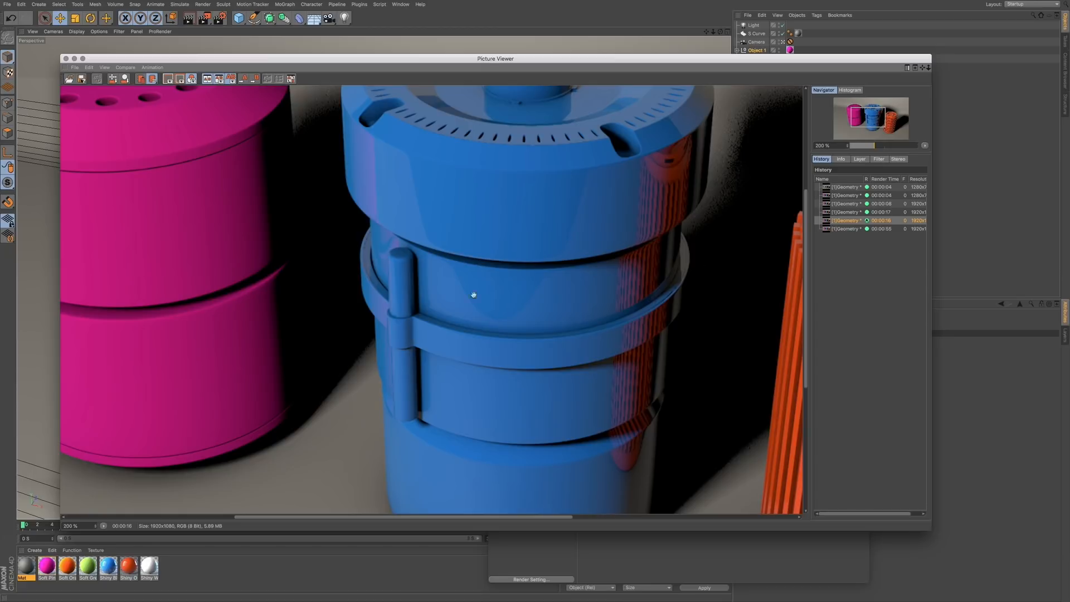
left_click(845, 229)
left_click(844, 221)
left_click(845, 229)
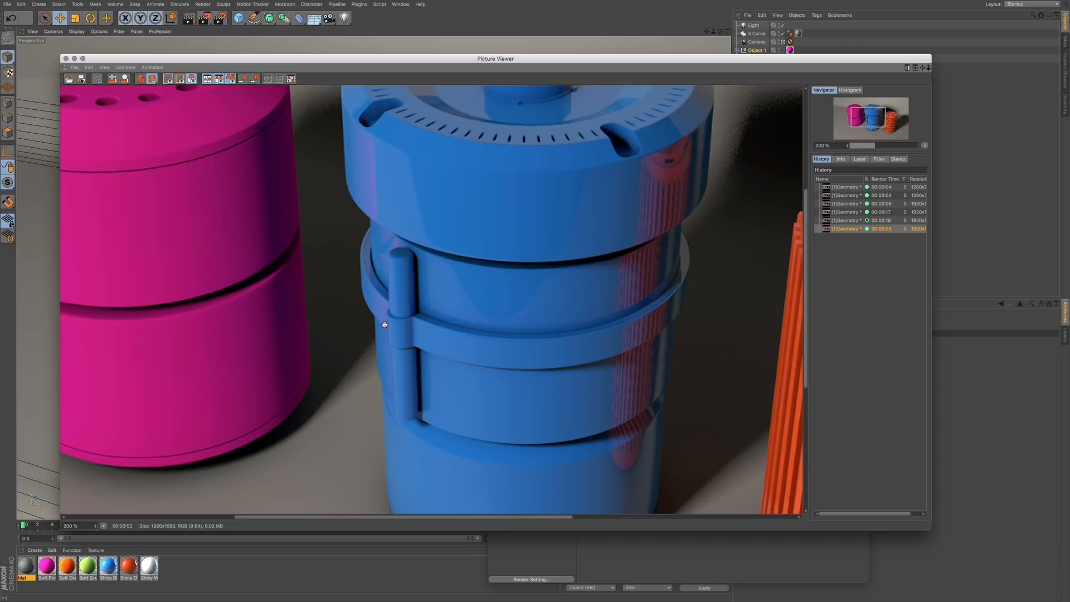
left_click(845, 223)
left_click(845, 229)
left_click(846, 221)
left_click(843, 229)
left_click(845, 221)
left_click(844, 229)
- Reposition the Picture Viewer window and return its zoom to 100 %
left_click_drag(718, 63, 714, 59)
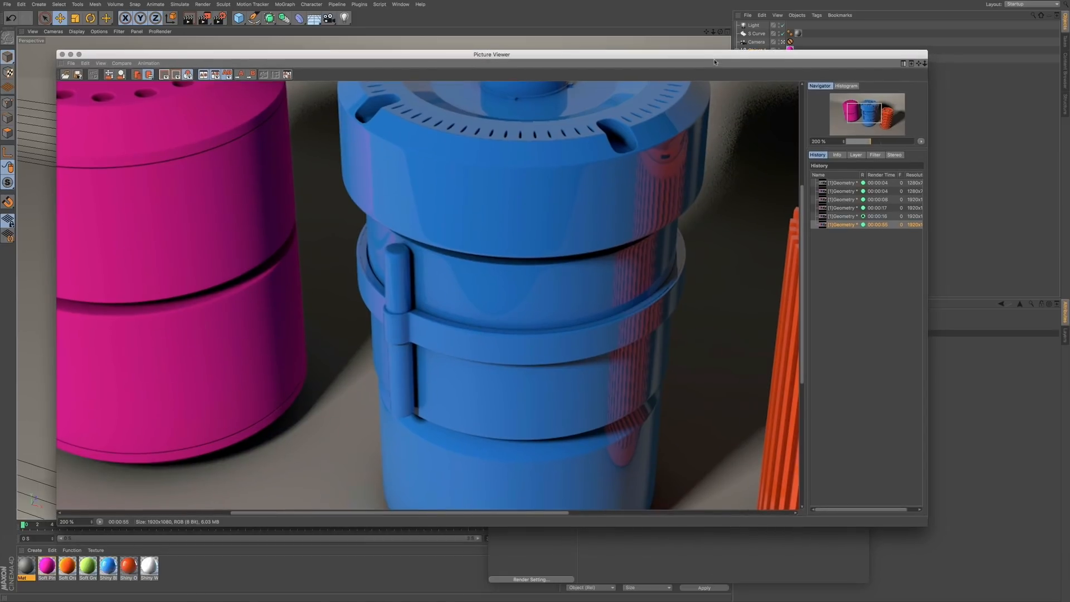
left_click_drag(404, 54, 535, 128)
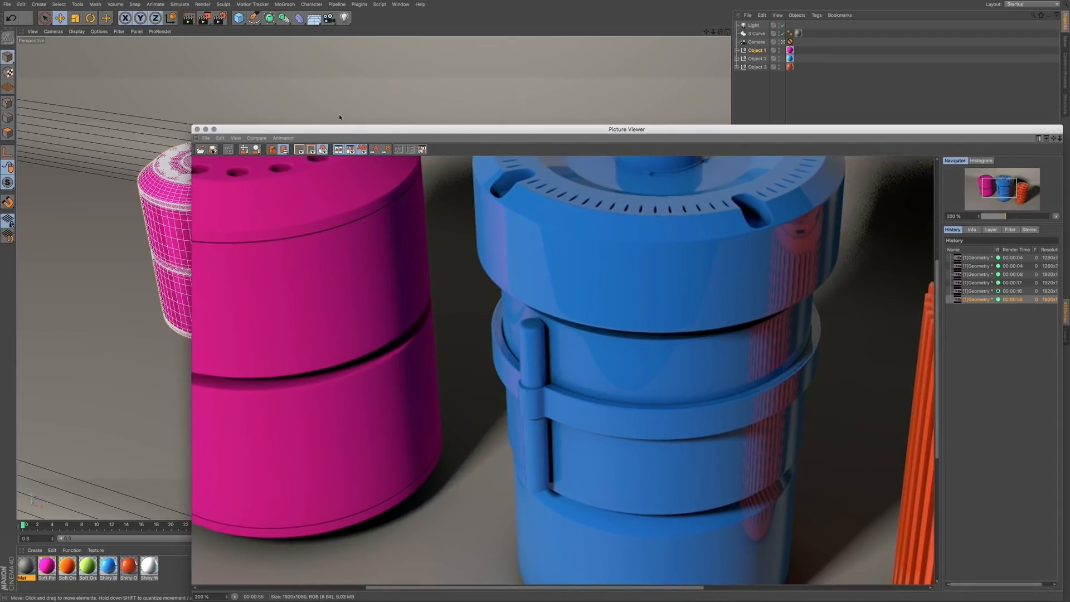
left_click_drag(341, 128, 268, 109)
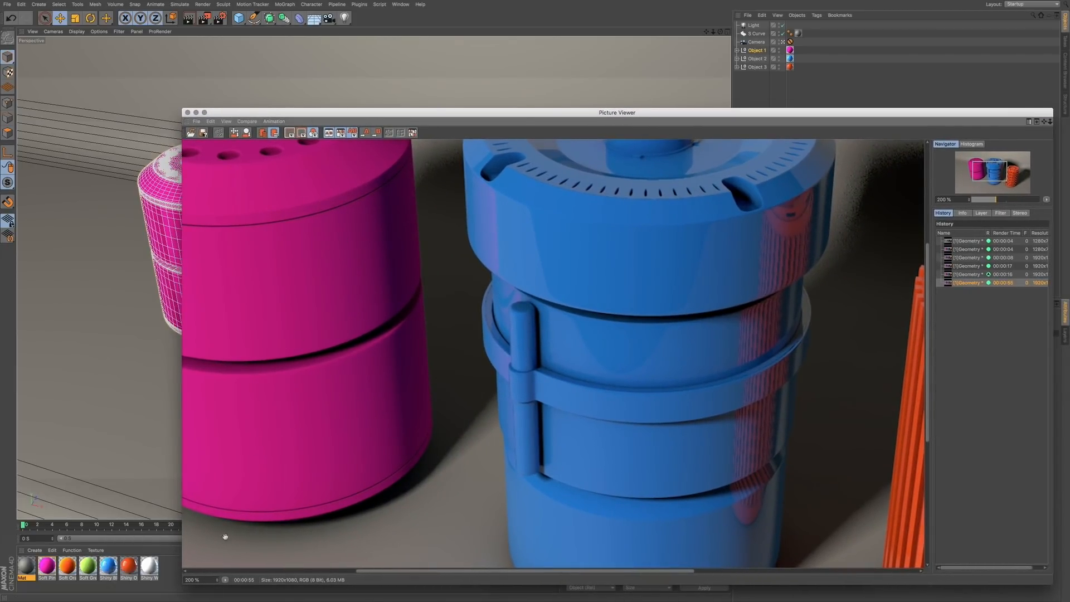
double_click(193, 580)
type("100")
key("Return")
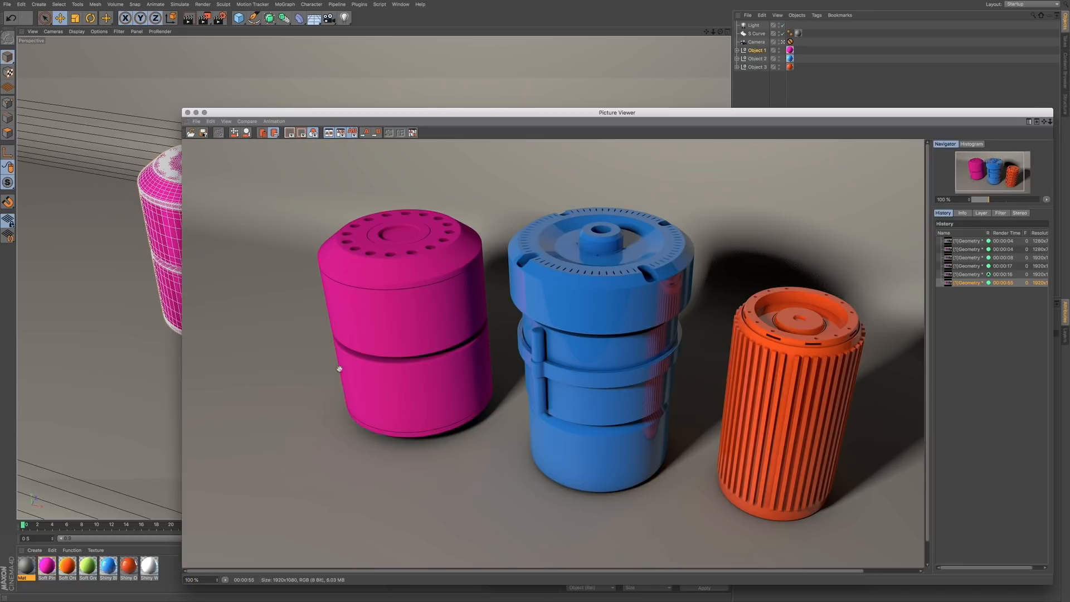
left_click_drag(466, 109, 440, 89)
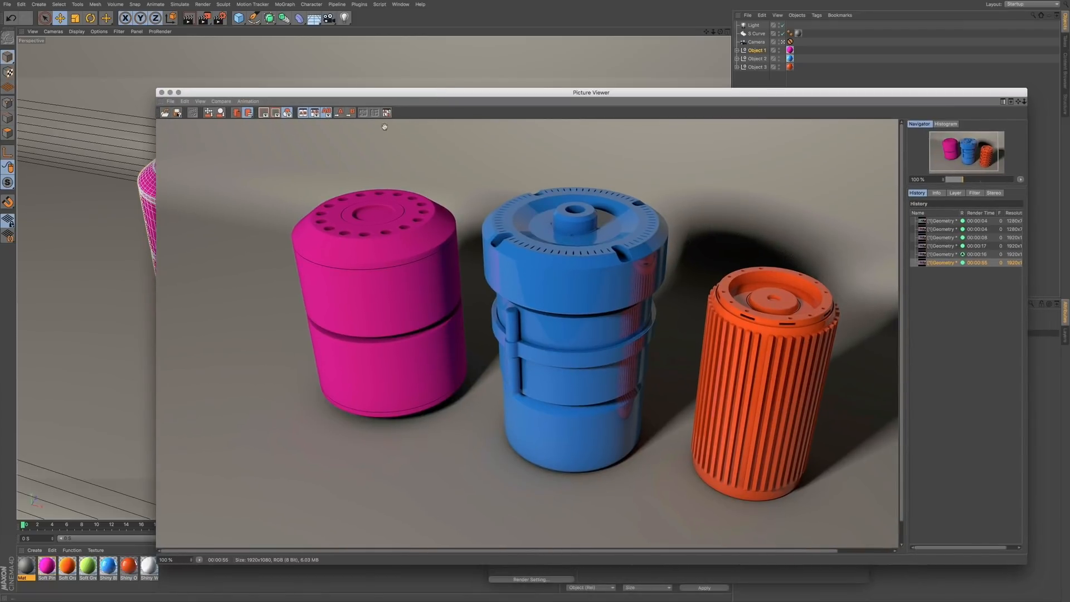
- Render the scene with Global Illumination to the Picture Viewer again
left_click(204, 18)
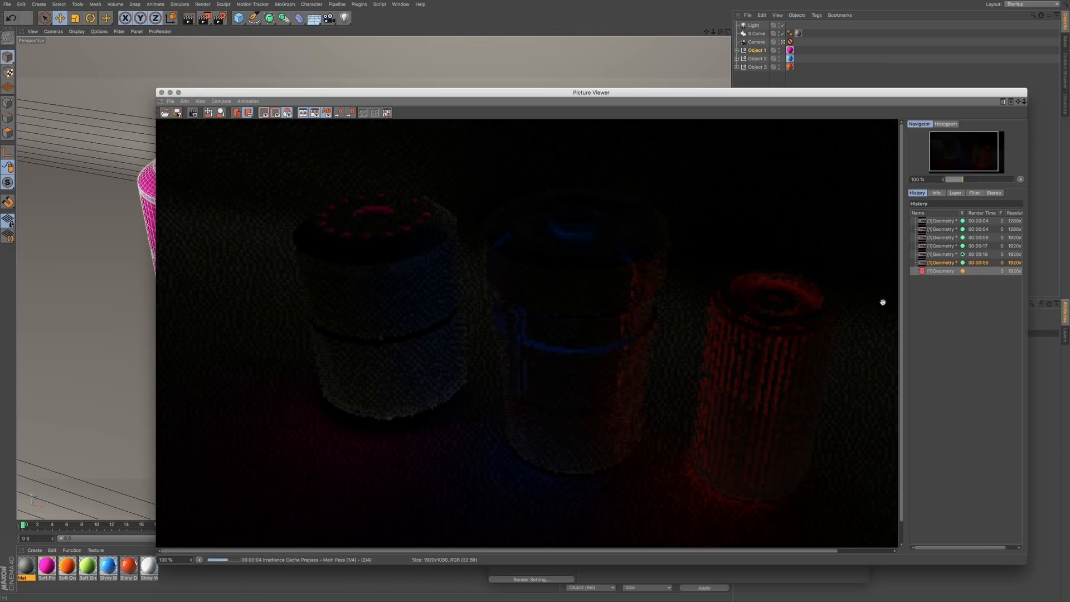
left_click_drag(887, 93, 814, 81)
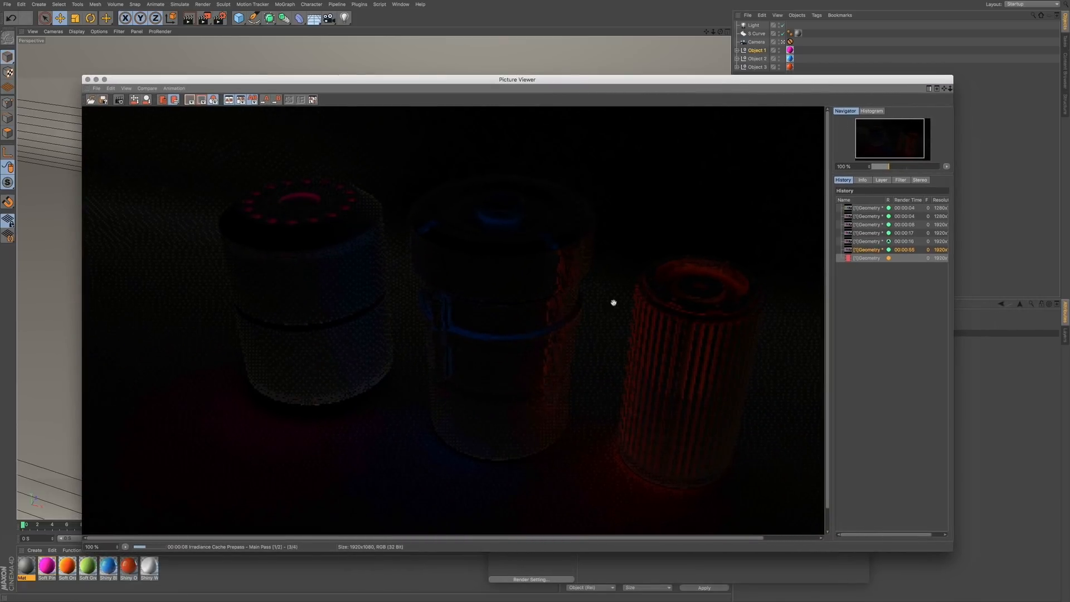
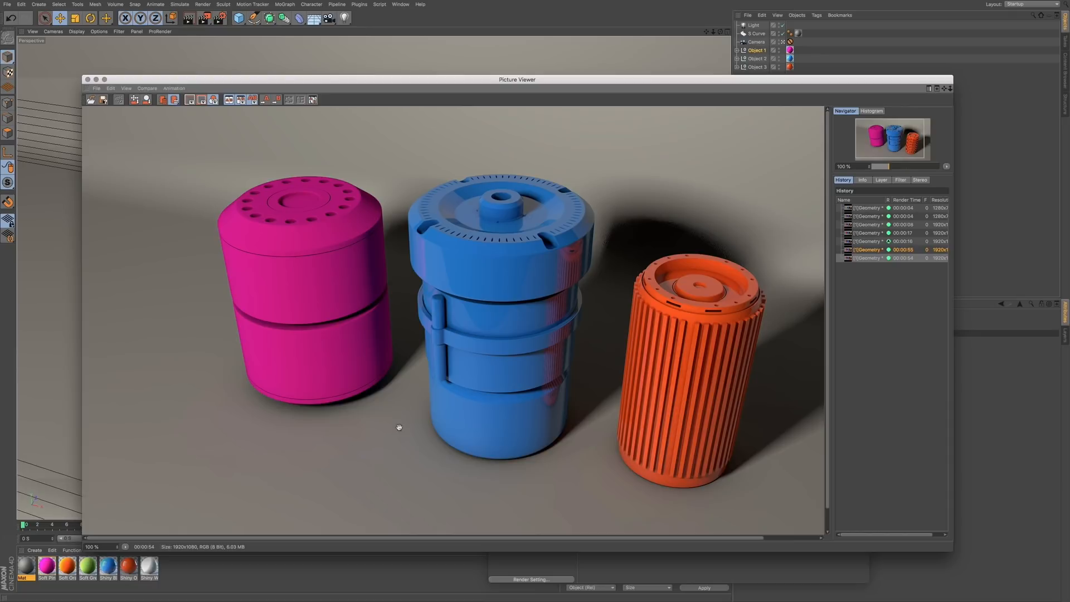
left_click(383, 460)
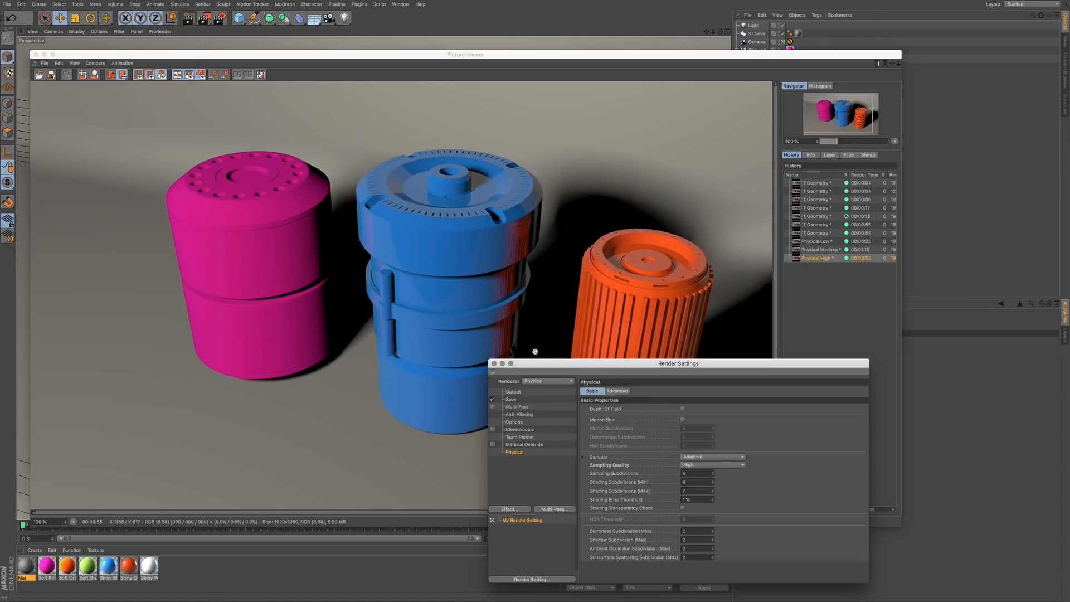
- Review the available renderers in the render settings, switching to Standard and back to Physical
left_click_drag(545, 366, 489, 319)
left_click(492, 335)
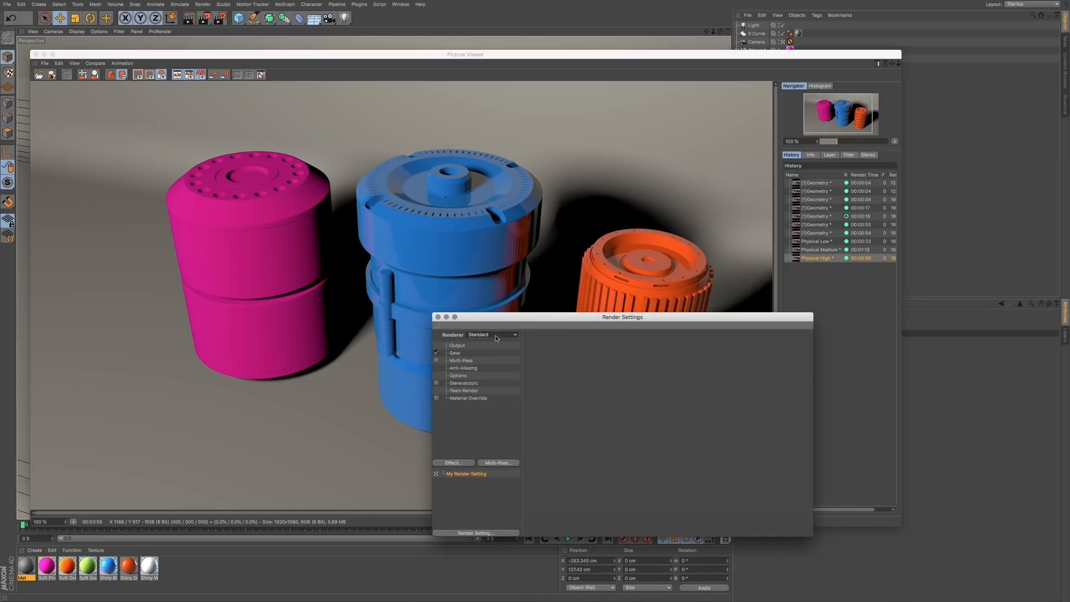
left_click(496, 335)
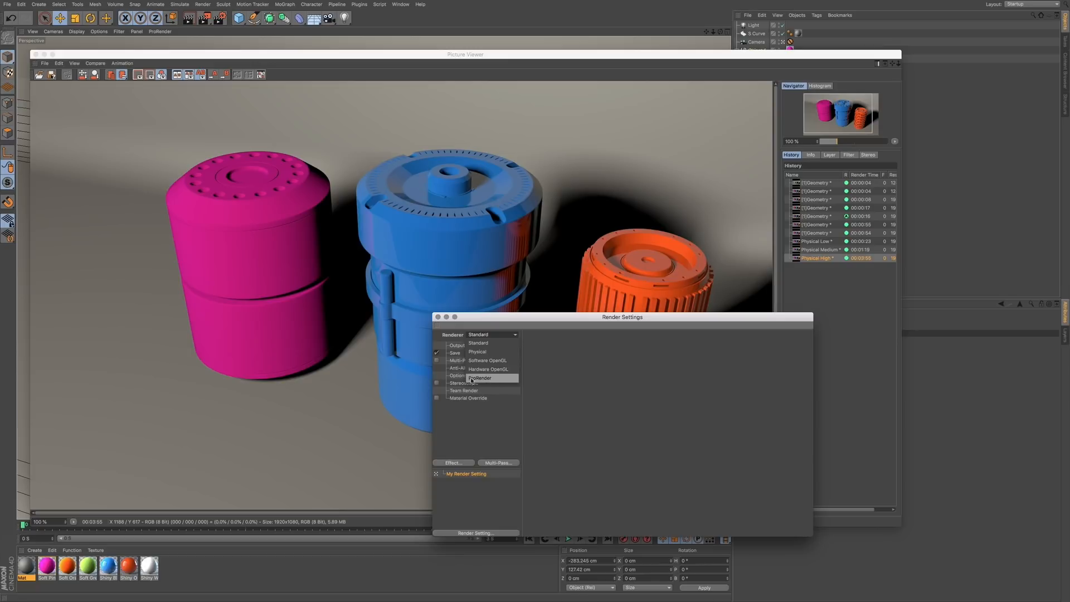
left_click(487, 353)
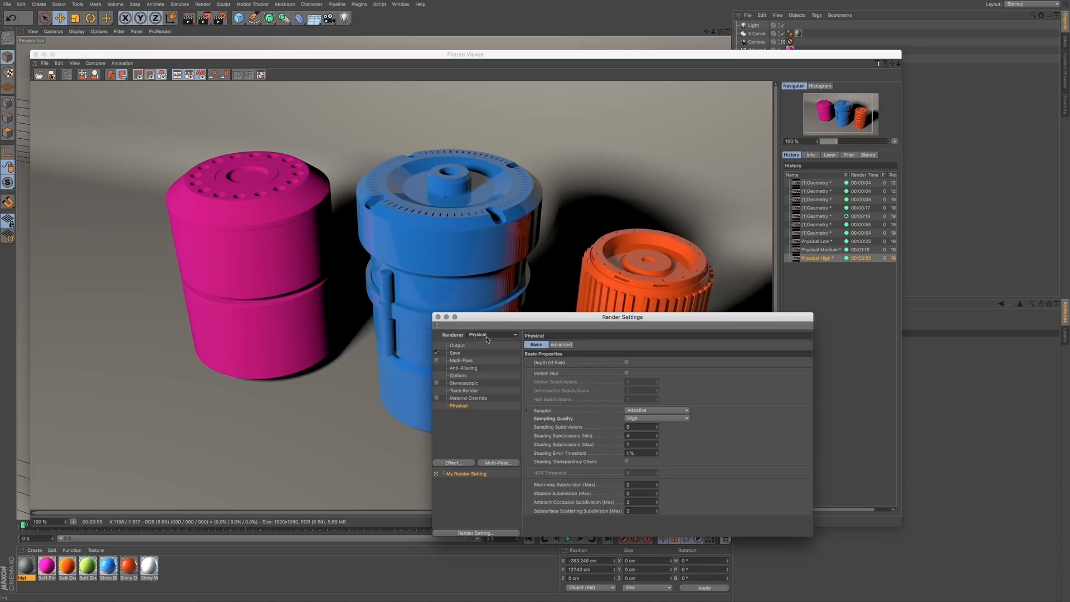
left_click_drag(529, 325, 499, 309)
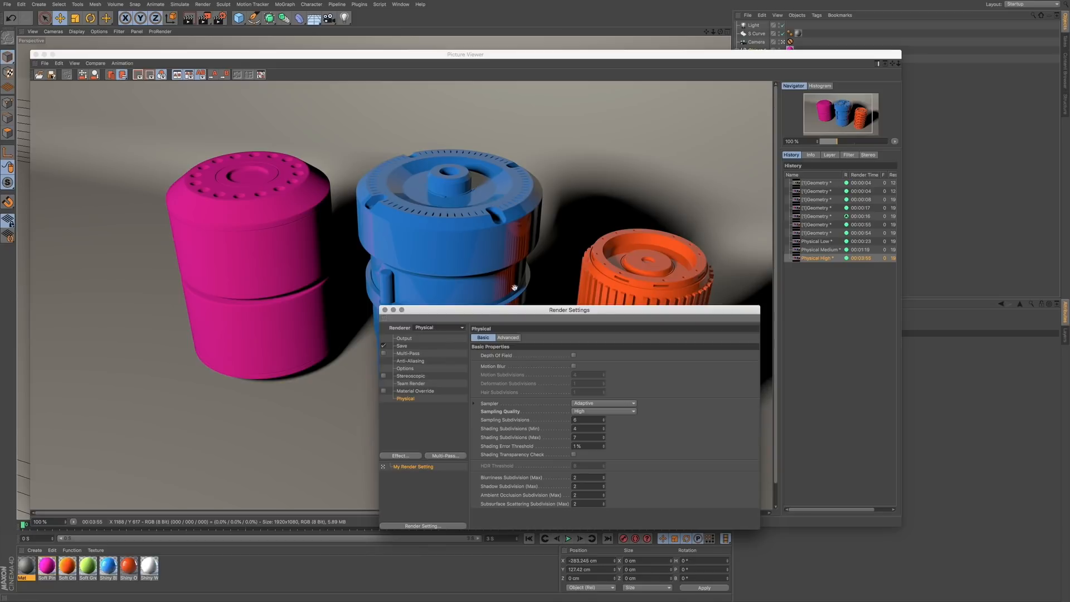
left_click_drag(494, 311, 484, 309)
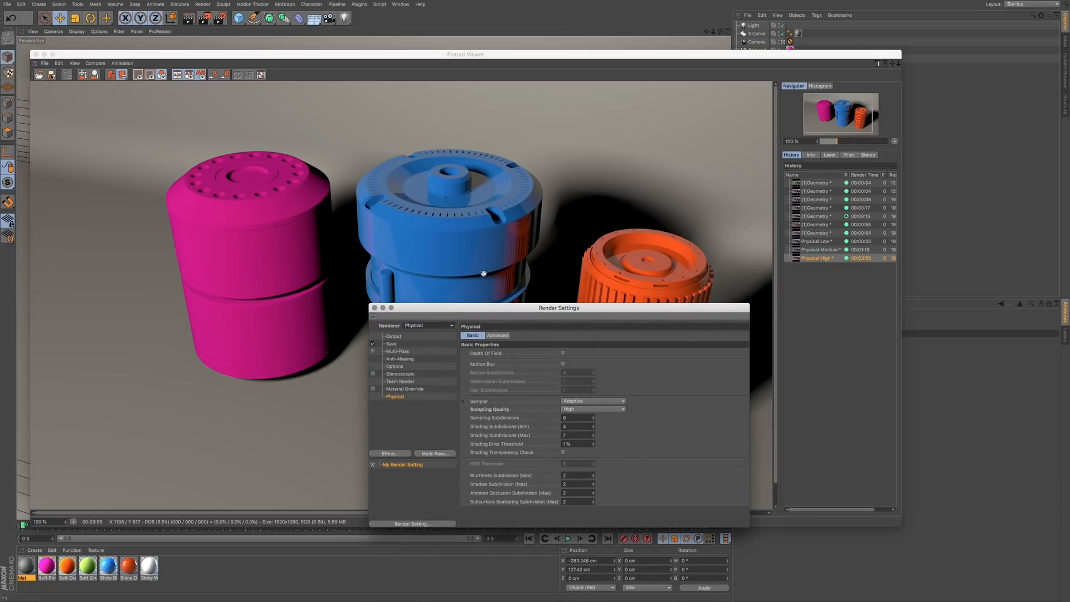
- Examine the Anti-Aliasing options under the Physical renderer and return to the Physical sampling settings
left_click(405, 359)
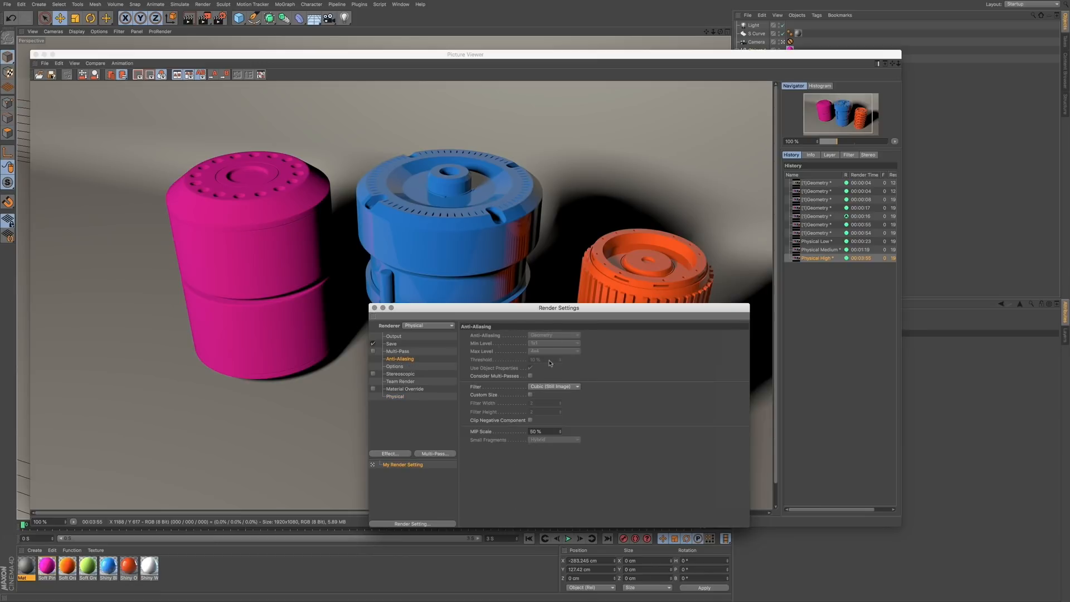
left_click(401, 397)
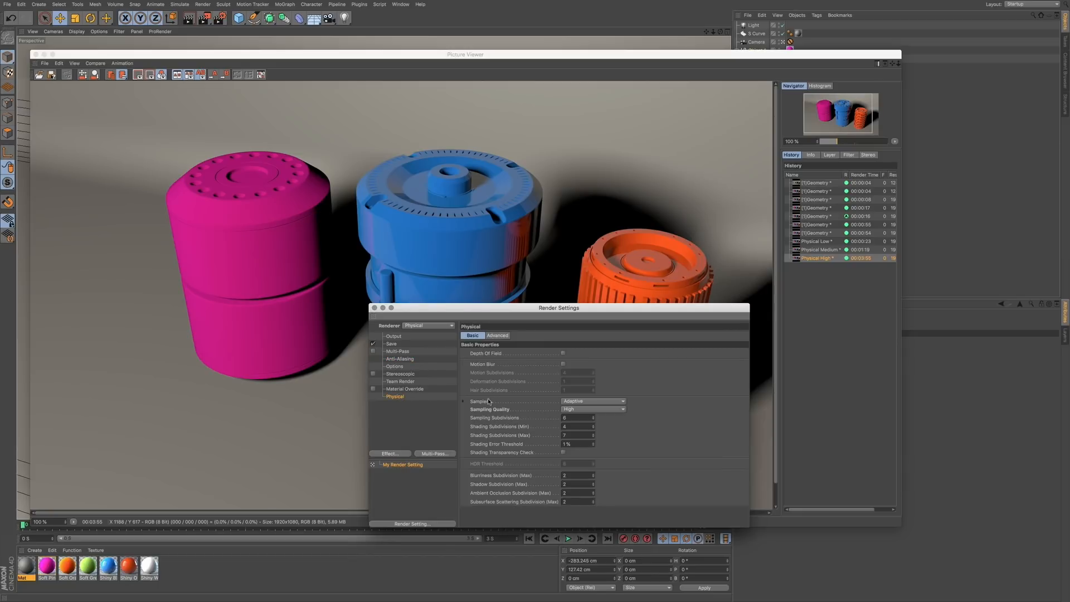
left_click_drag(588, 322, 551, 326)
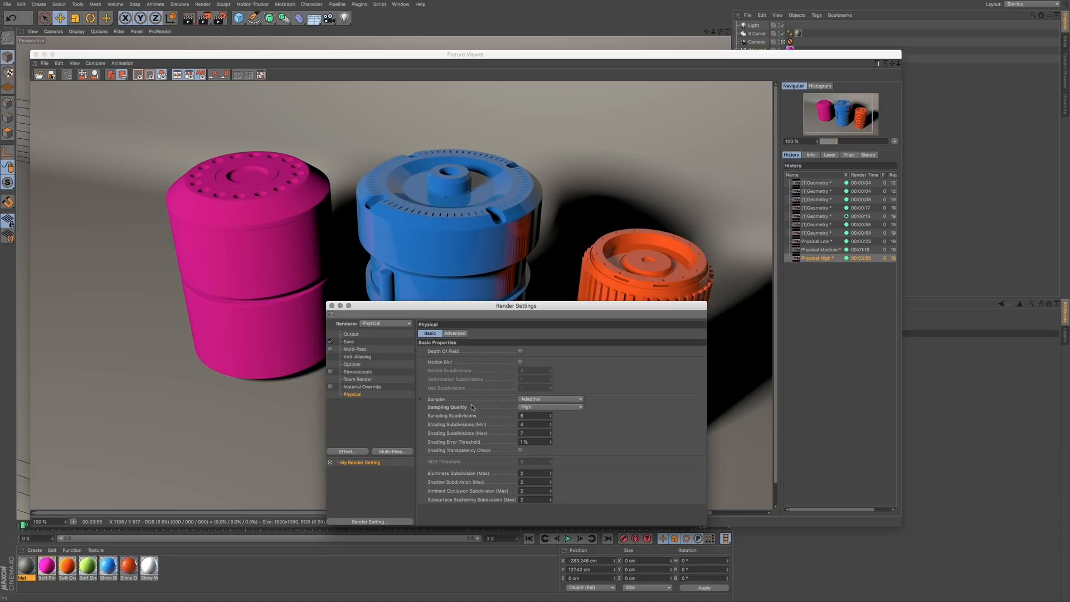
- Review the Sampler options, keeping Adaptive, and try the Automatic sampling quality
left_click(543, 401)
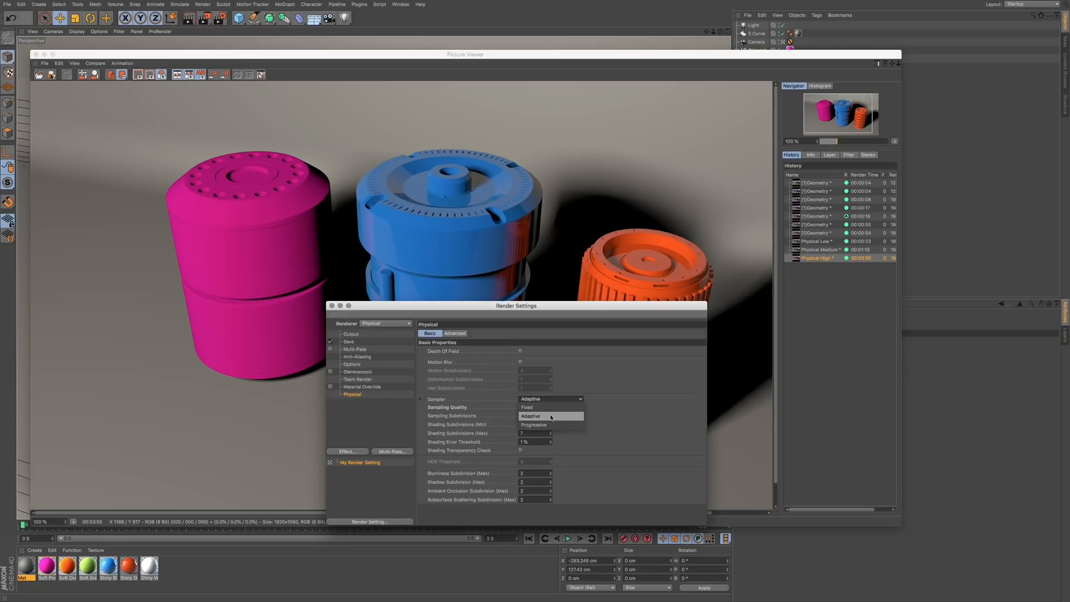
left_click(596, 378)
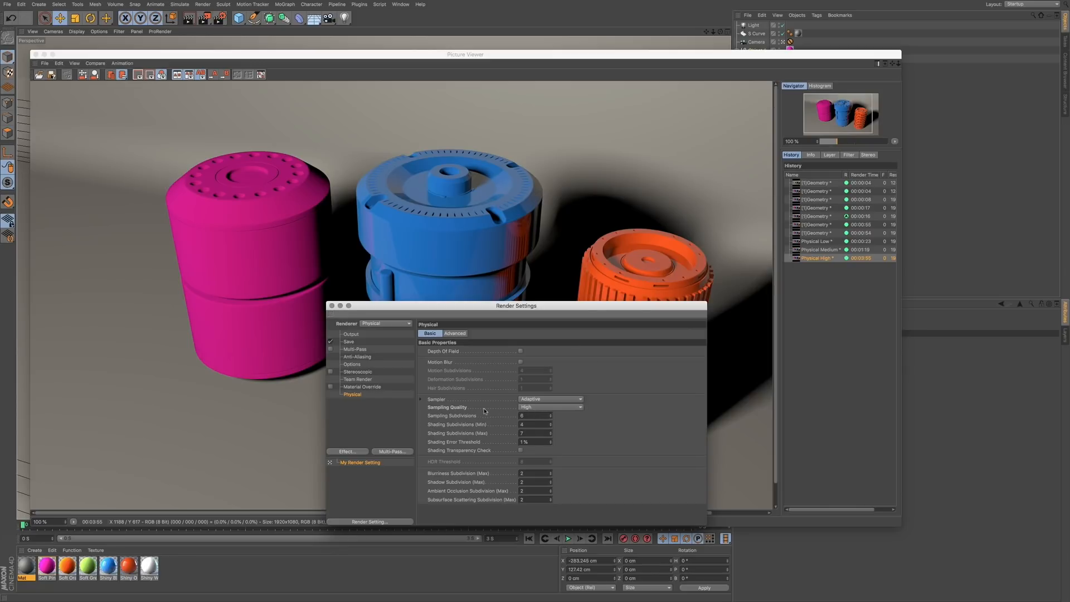
left_click(531, 410)
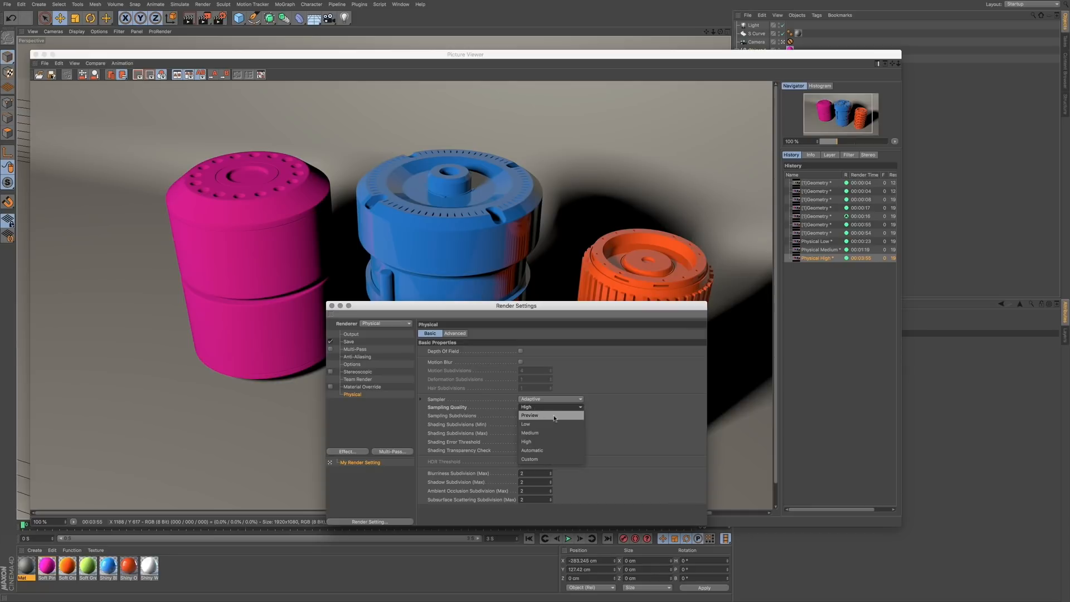
left_click(548, 450)
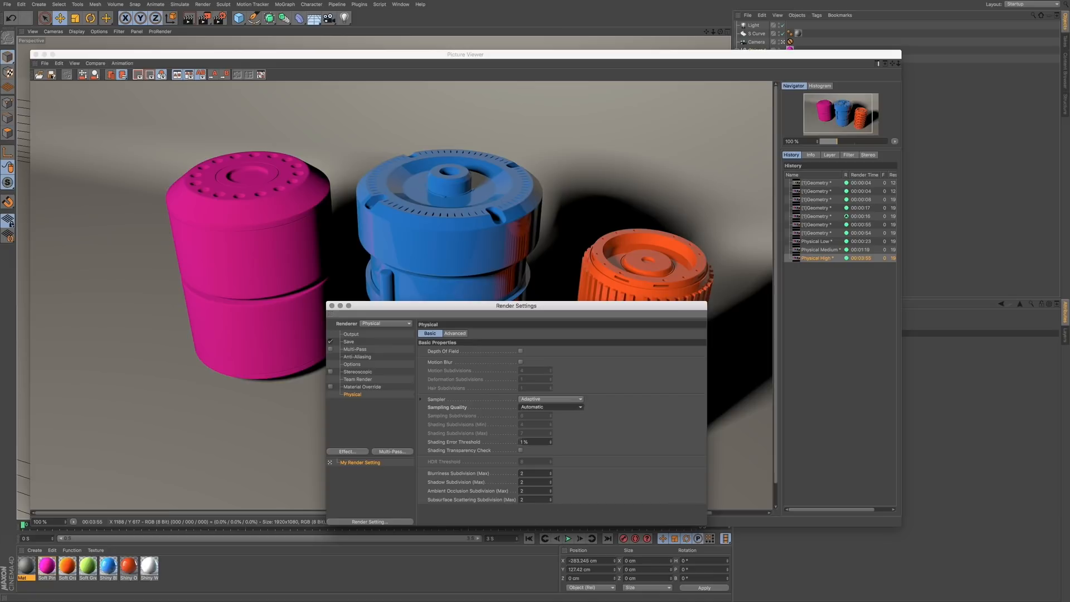
- Compare the subdivision values of the Low, Medium and High sampling qualities, settle on Low, and move the render settings window slightly
left_click(552, 407)
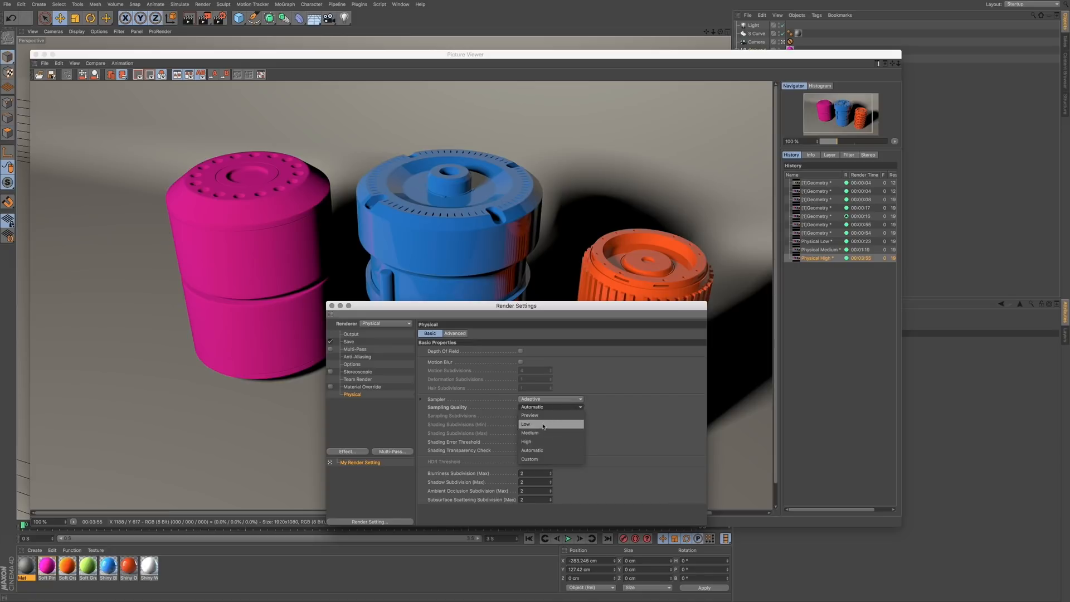
left_click(544, 424)
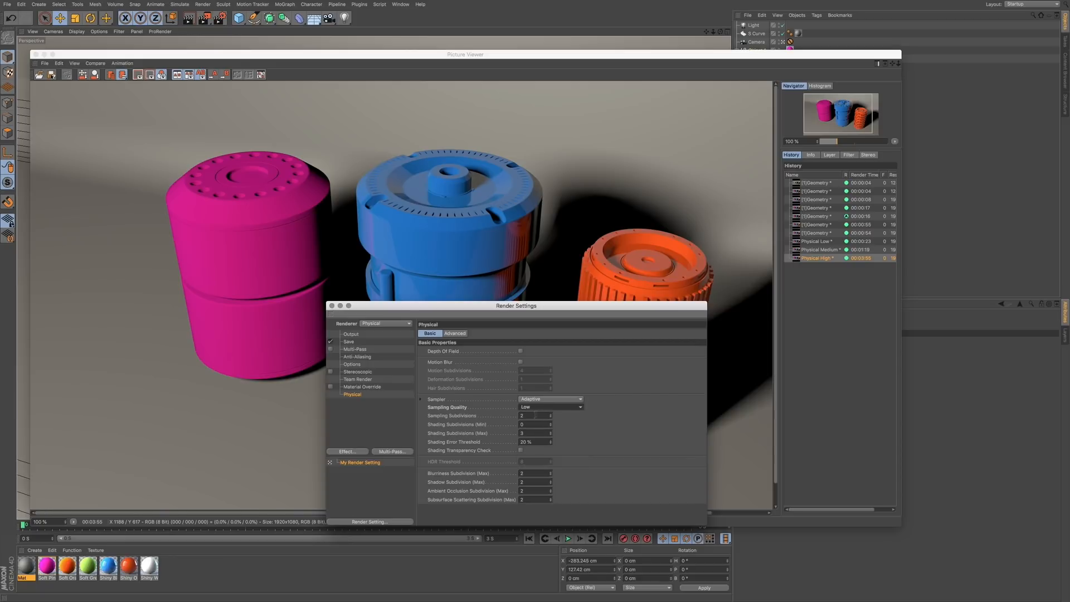
left_click(532, 411)
left_click(537, 433)
left_click(535, 407)
left_click(536, 442)
left_click(535, 408)
left_click(535, 425)
left_click_drag(605, 308, 595, 311)
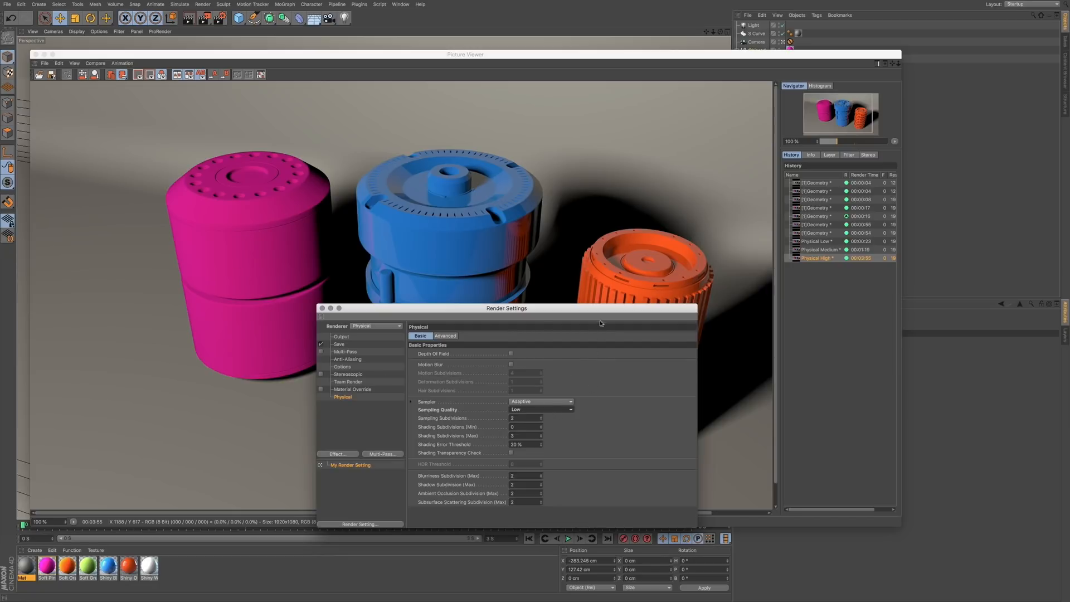
left_click_drag(605, 310, 595, 304)
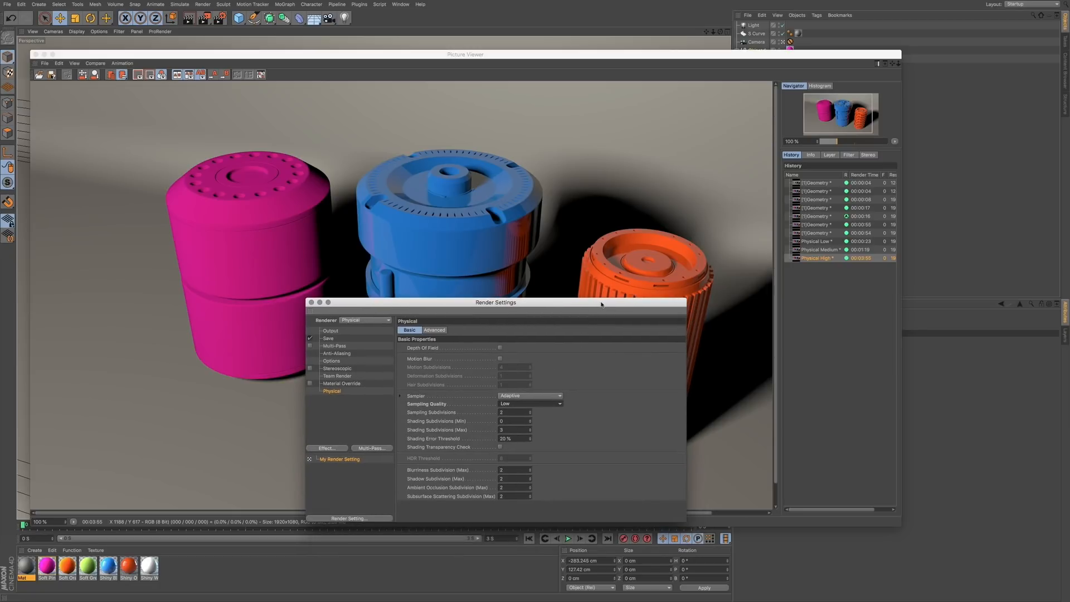
- Compare the Physical Low, Physical Medium and Physical High renders at full view, ending on Physical Low
left_click(824, 243)
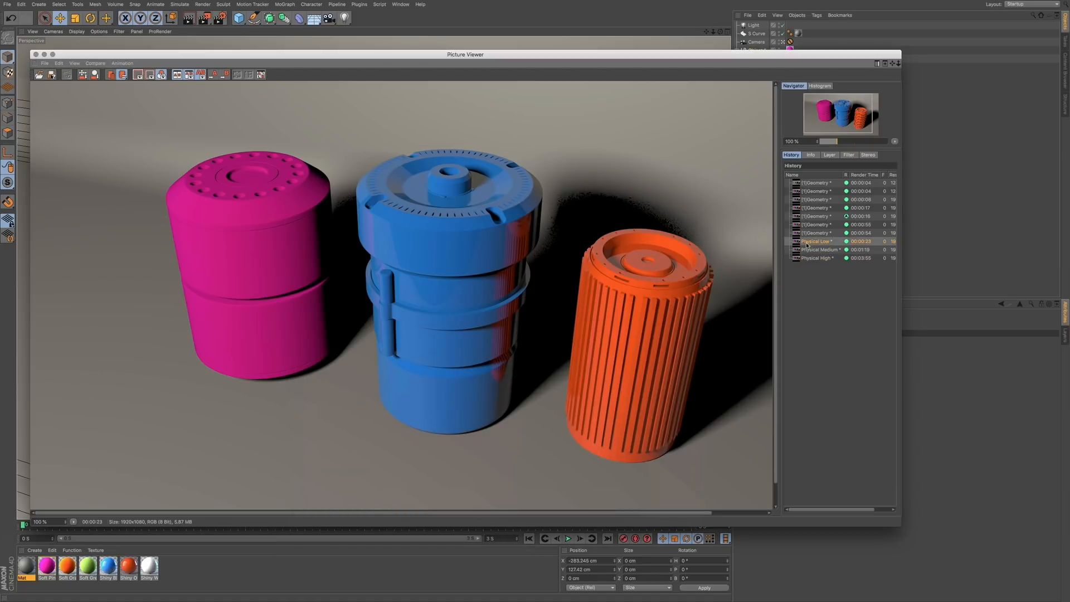
left_click(821, 250)
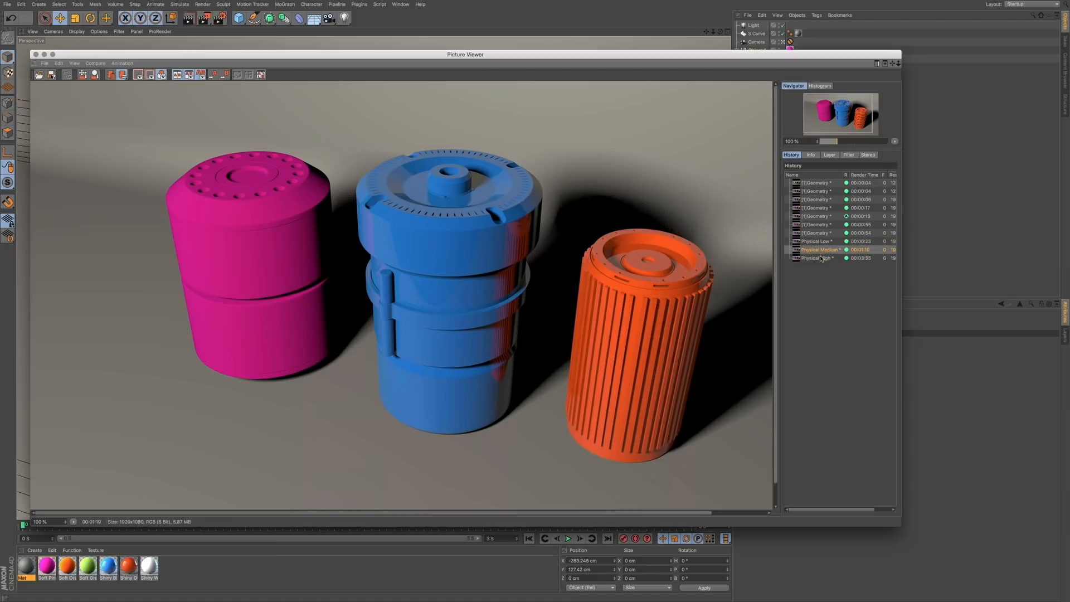
left_click(821, 258)
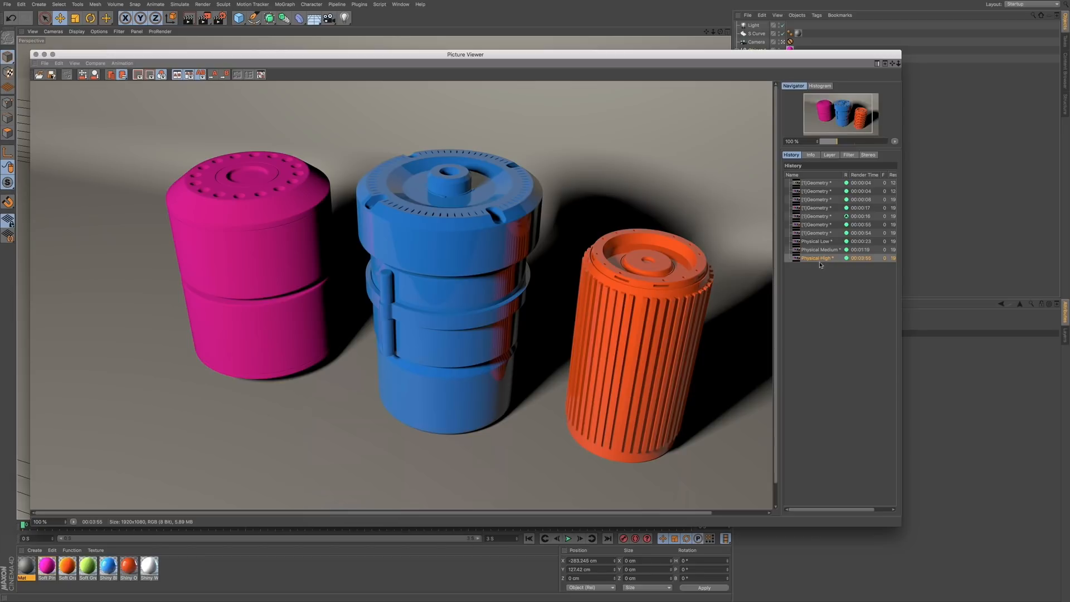
left_click(819, 242)
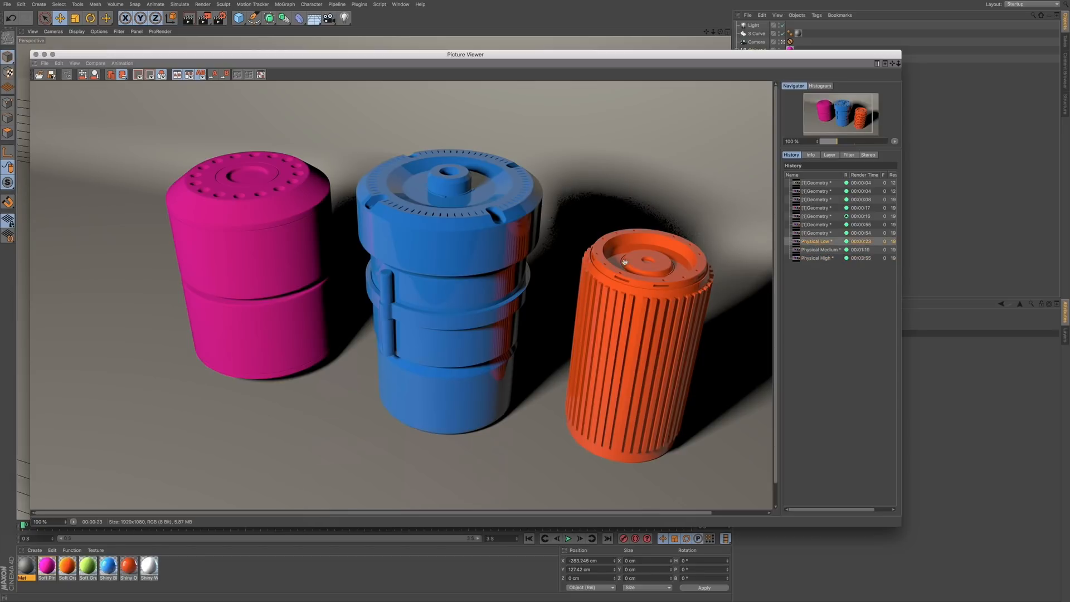
- Zoom the render to 200 % and compare shadow grain behind the orange canister in the Physical Low, Medium and High renders
double_click(38, 522)
type("200")
key("Return")
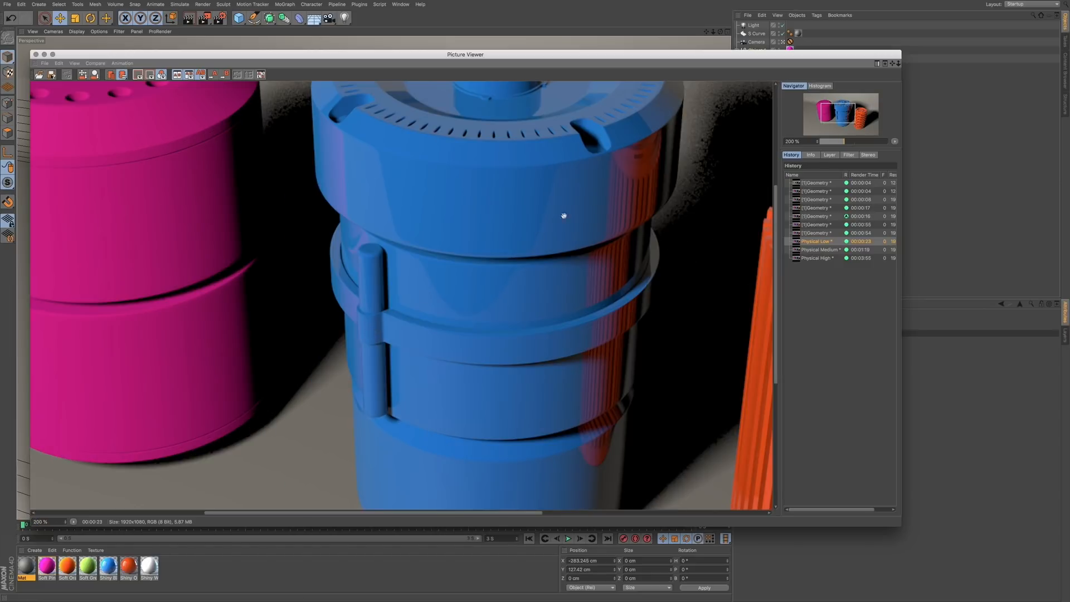
left_click_drag(614, 211, 376, 318)
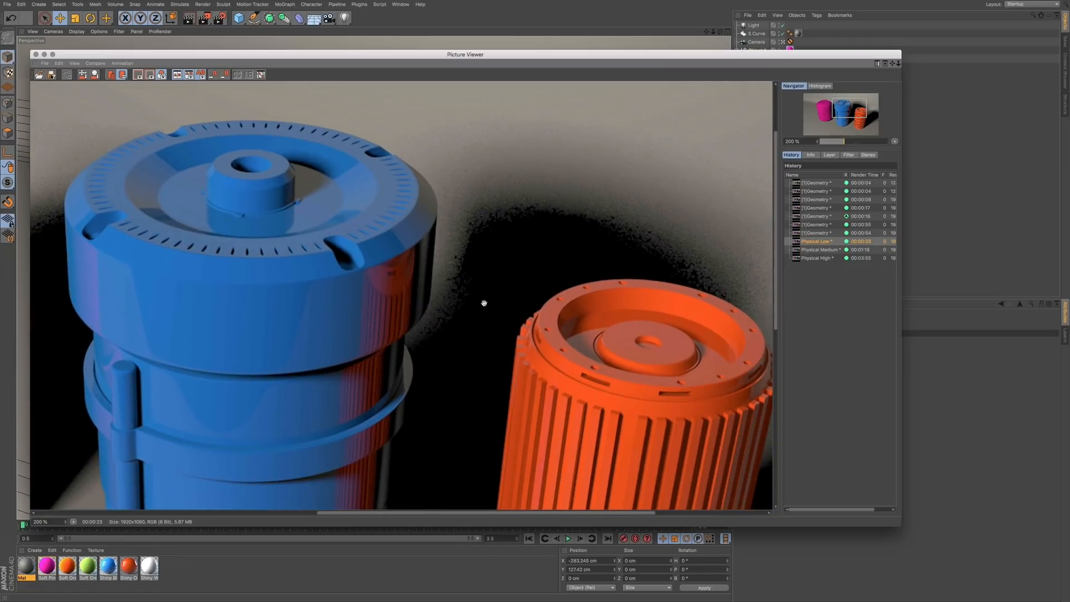
left_click_drag(483, 303, 443, 284)
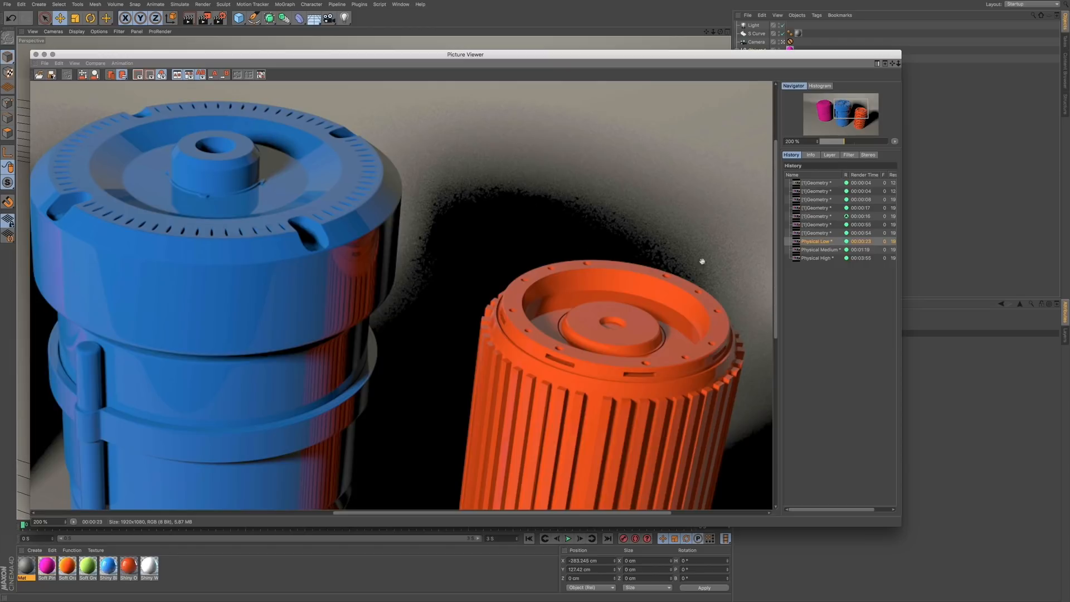
left_click(817, 249)
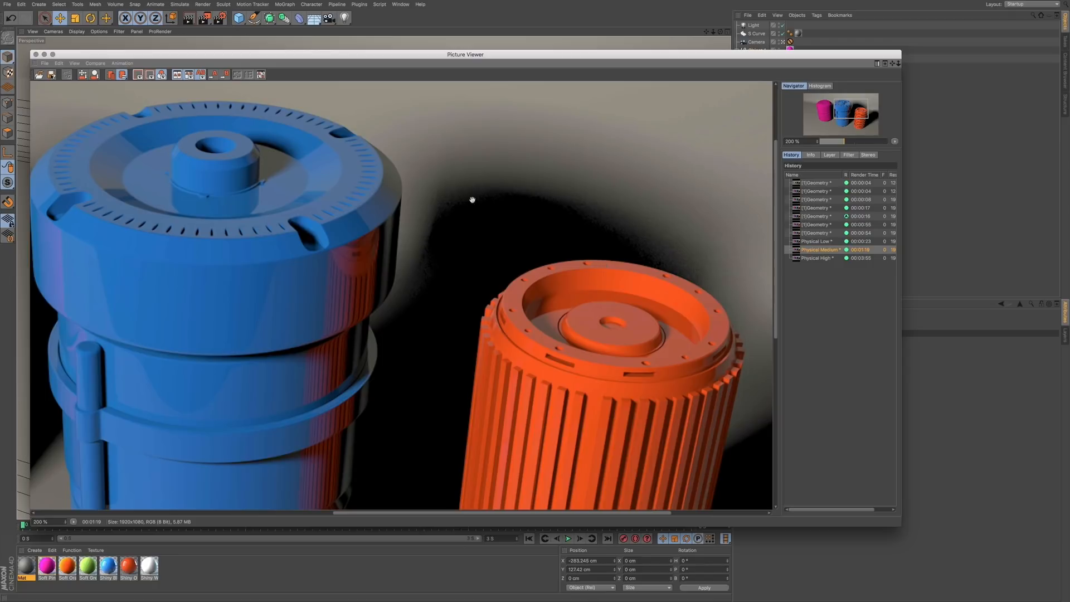
left_click(826, 259)
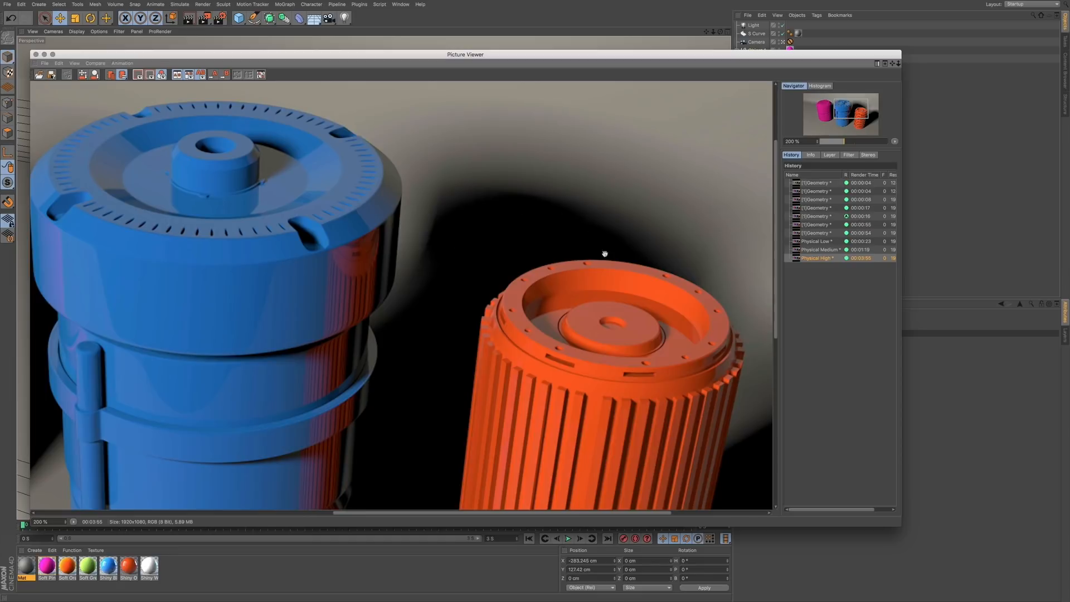
- Inspect the orange canister's ribs and cast shadow in Physical High and compare them with Physical Low
left_click_drag(599, 241, 540, 149)
left_click_drag(614, 300, 542, 218)
left_click_drag(576, 283, 540, 269)
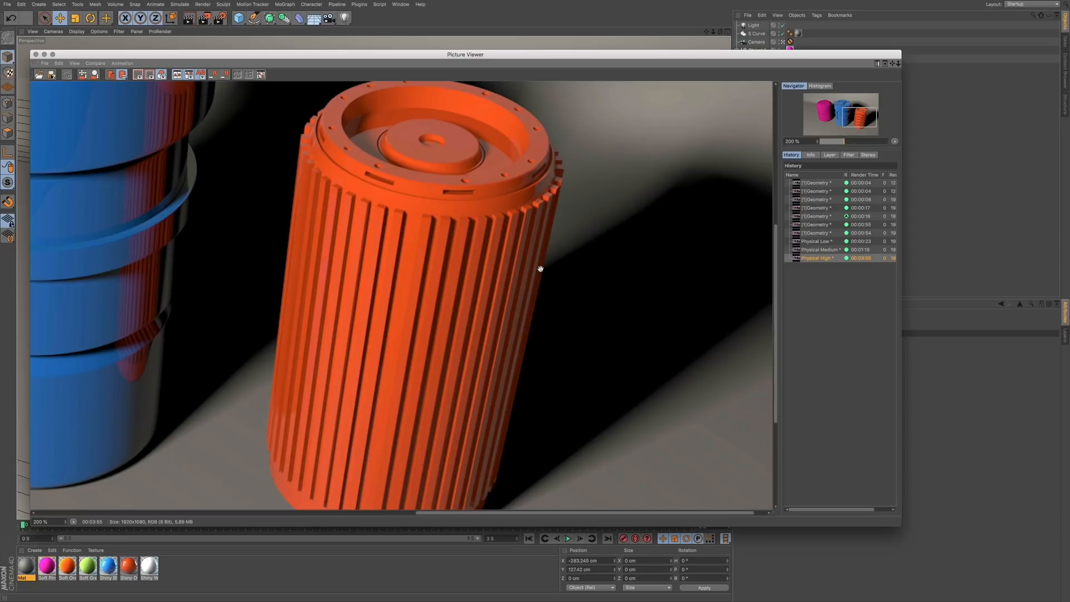
left_click(822, 243)
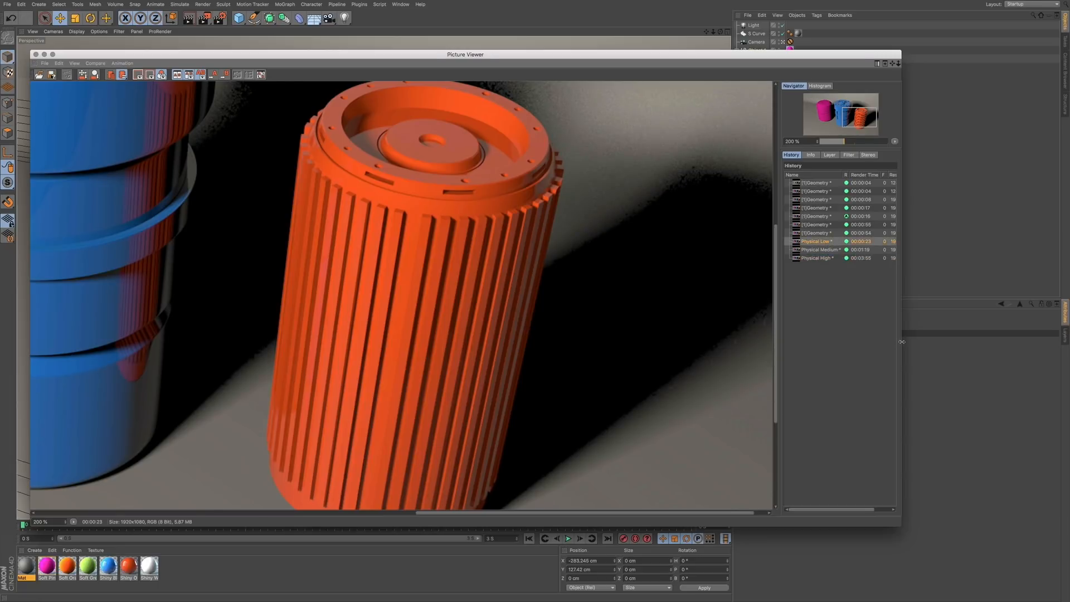
- Widen the Picture Viewer and its history list to expose the Resolution column, and display the Physical High render
left_click_drag(899, 346, 929, 333)
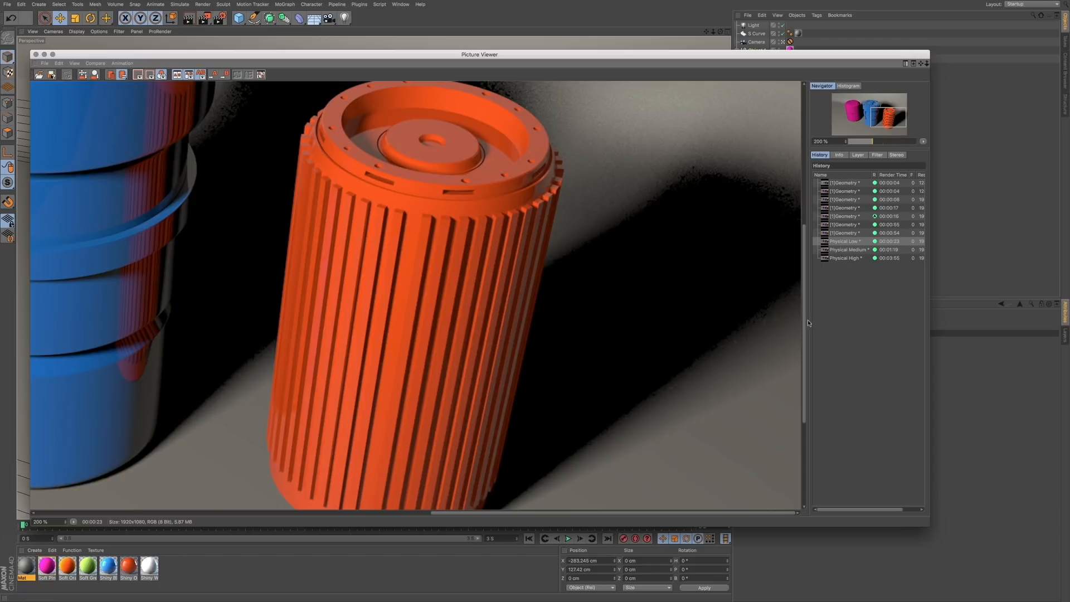
left_click_drag(807, 320, 783, 320)
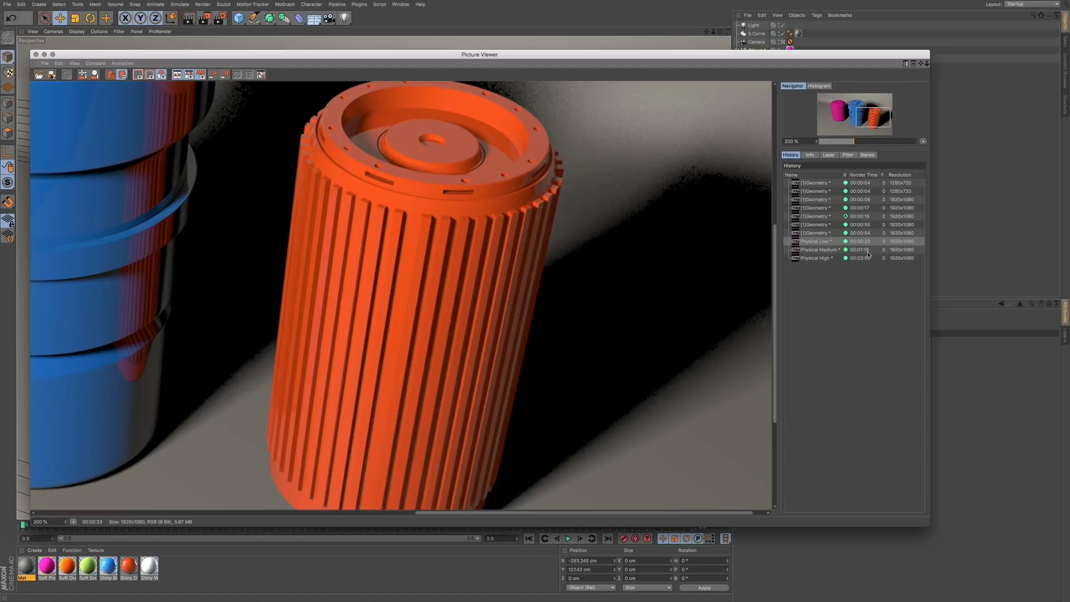
left_click(817, 259)
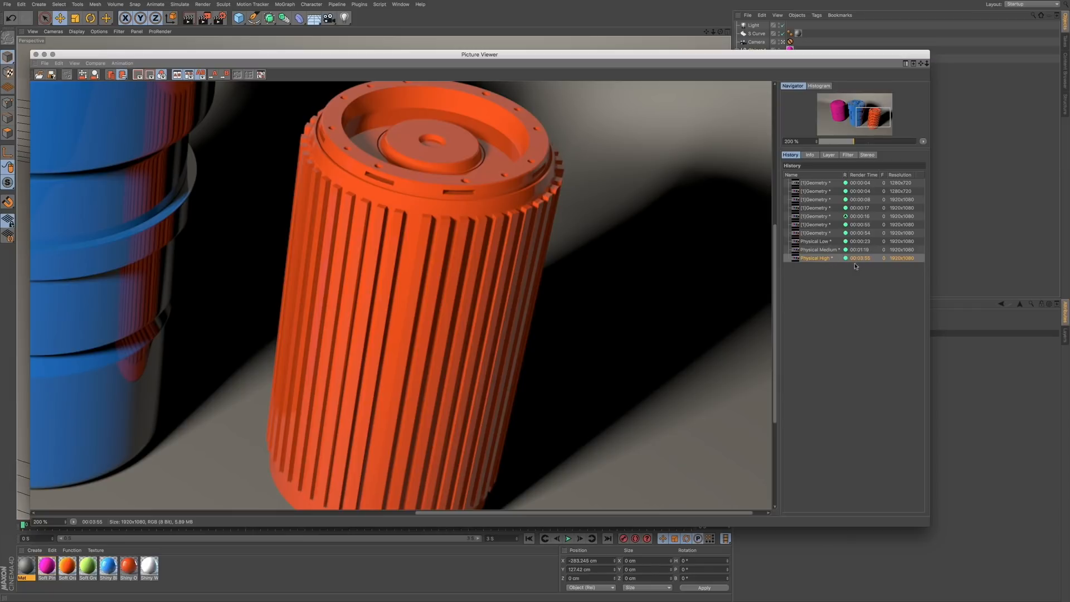
- Return the Picture Viewer zoom to 100 % and reposition its window
left_click(40, 522)
type("100")
key("Return")
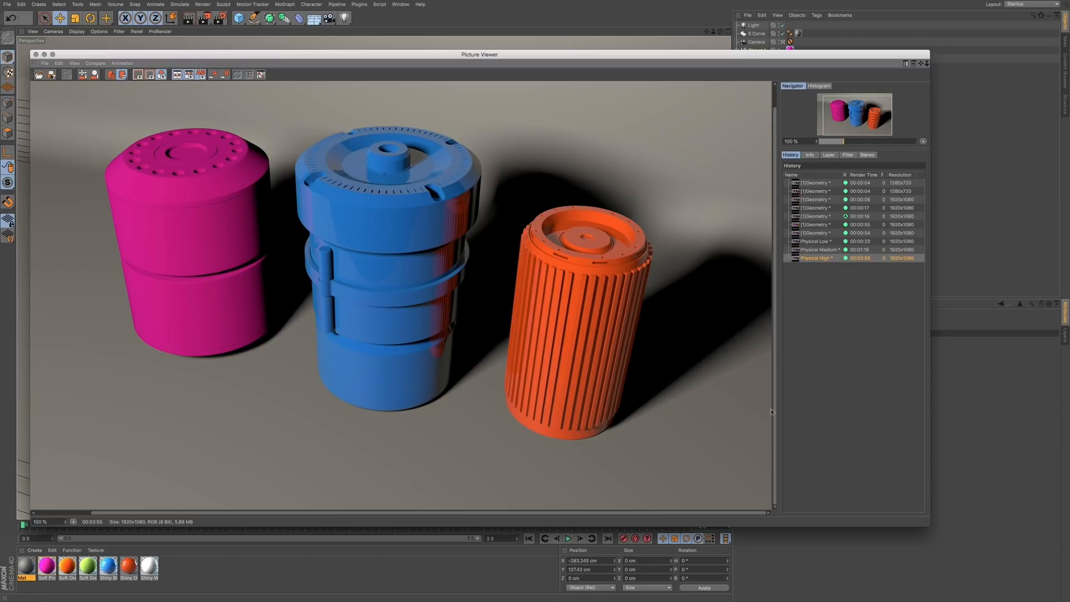
left_click_drag(748, 54, 776, 80)
- Show the Output page of the render settings, switch the renderer to Standard, and reposition the settings window over the render
left_click(219, 19)
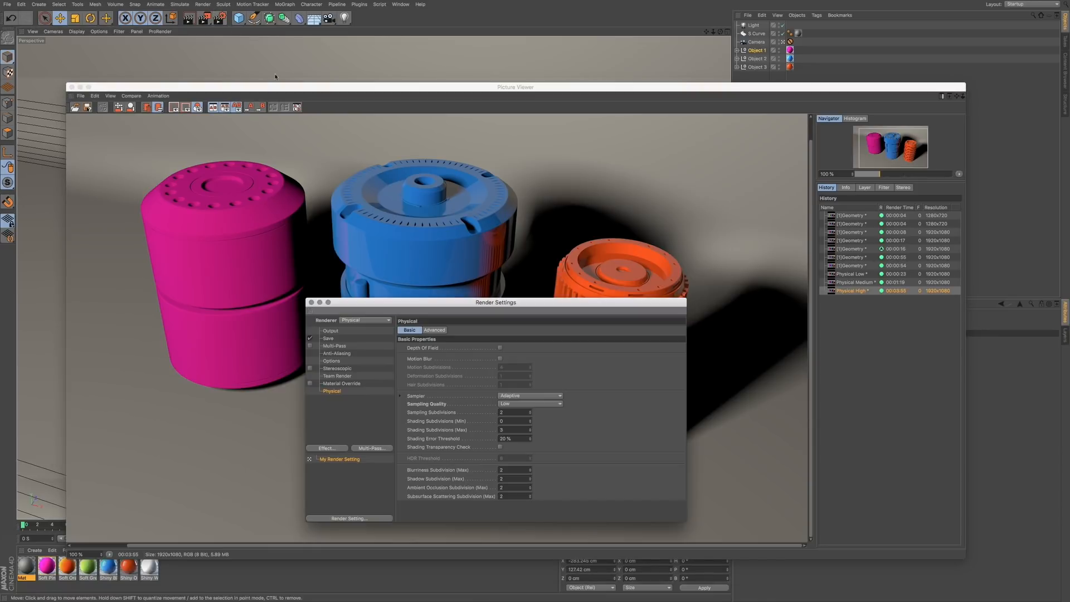
left_click(332, 331)
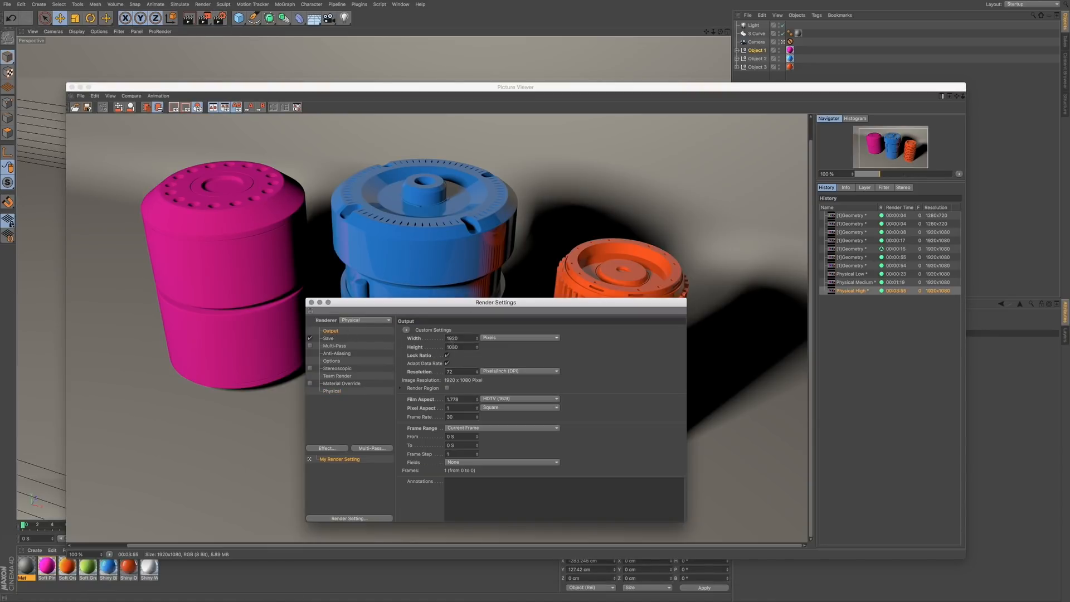
left_click(448, 354)
left_click_drag(537, 308, 532, 315)
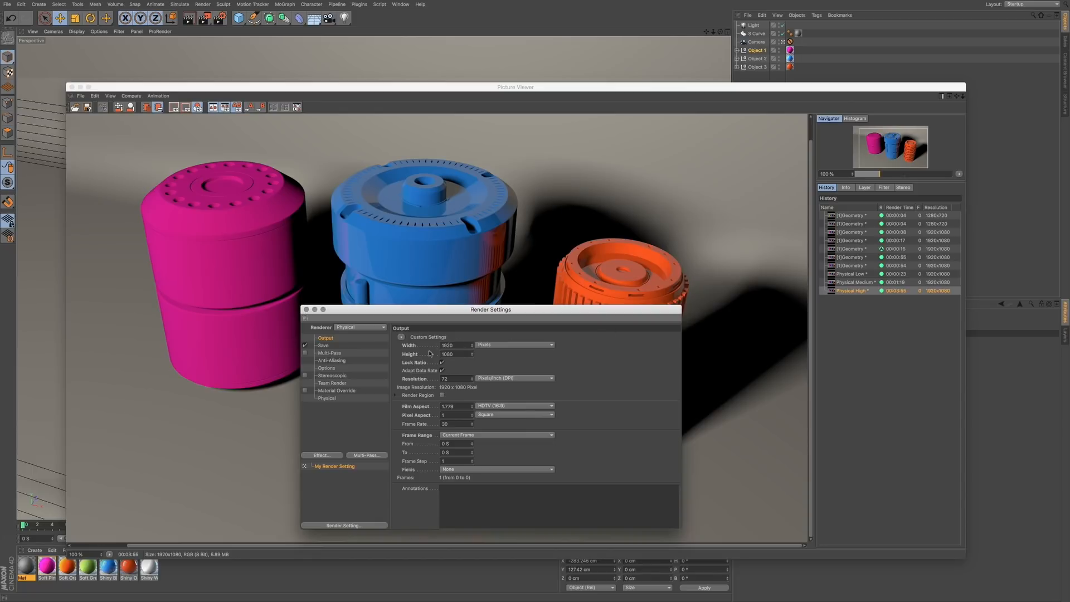
left_click_drag(590, 311, 653, 345)
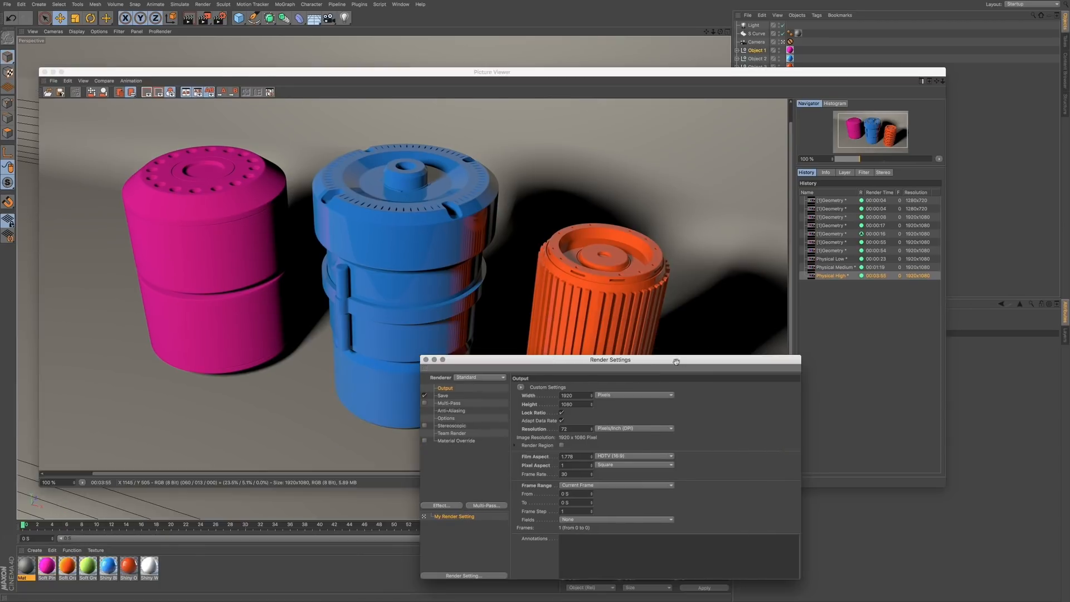
left_click_drag(676, 363, 592, 290)
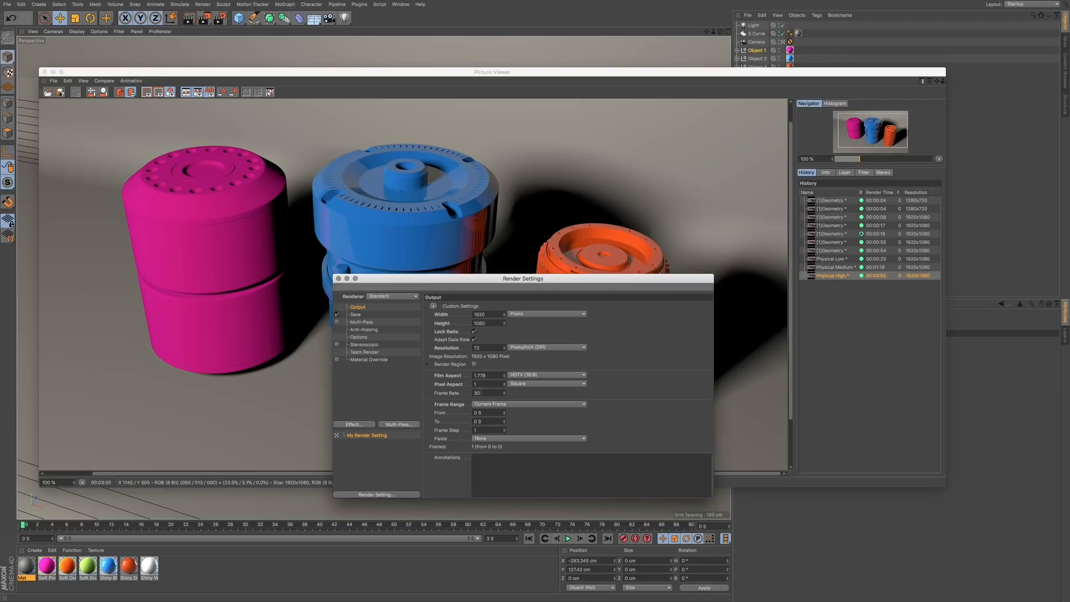
- Create a new render setting and name it Low Preview
right_click(367, 448)
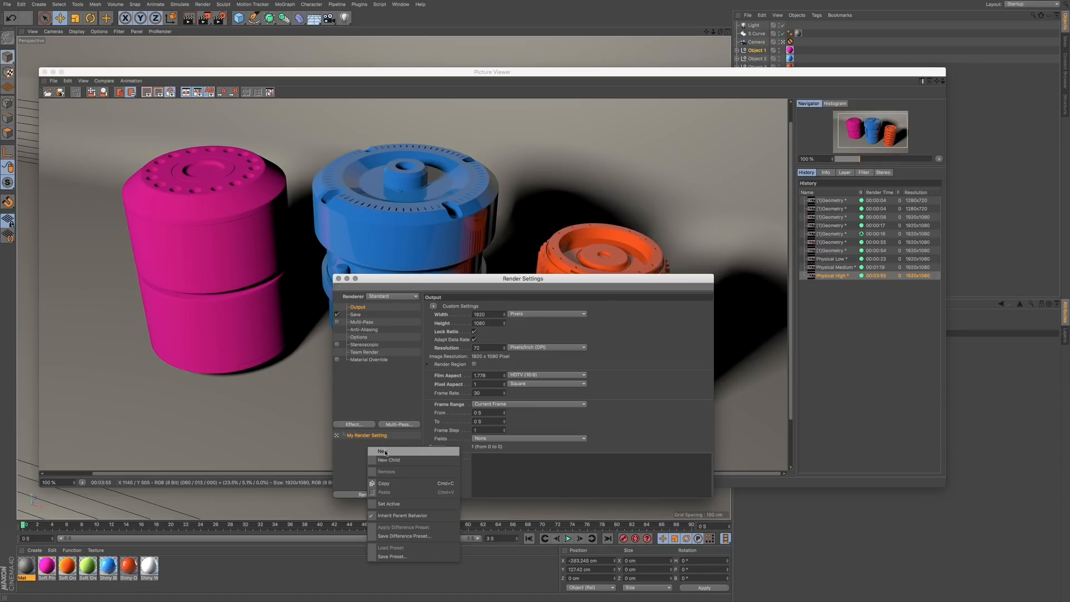
left_click(385, 452)
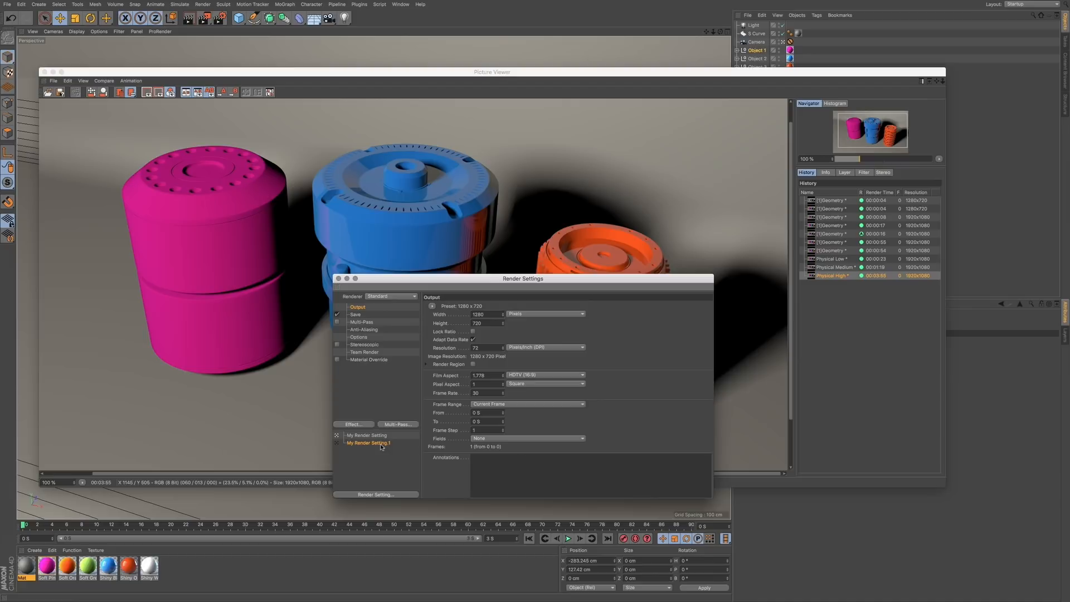
double_click(381, 445)
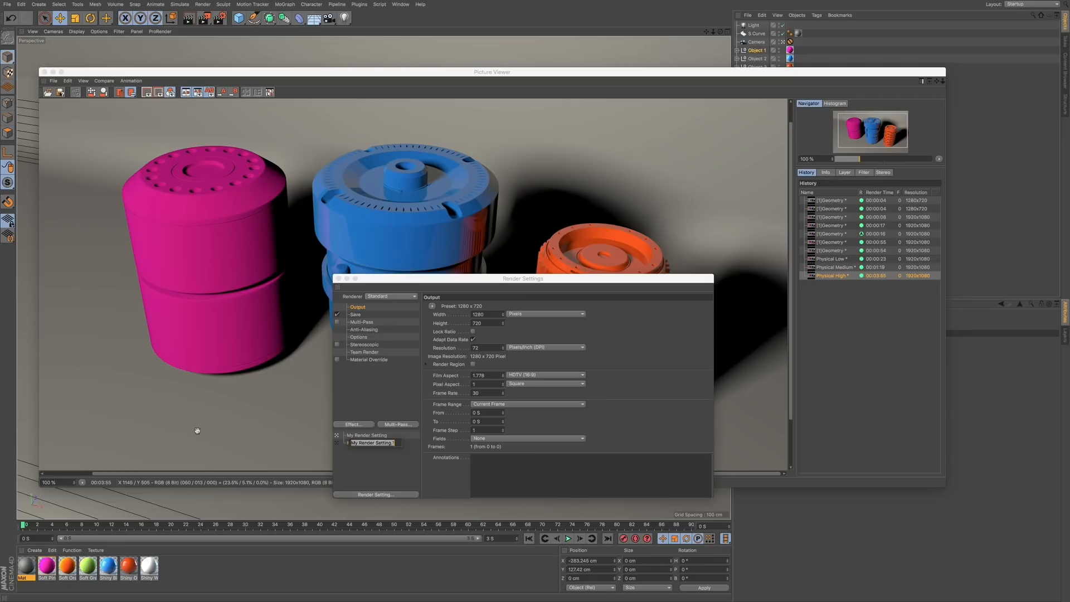
type("Low Preview")
key("Return")
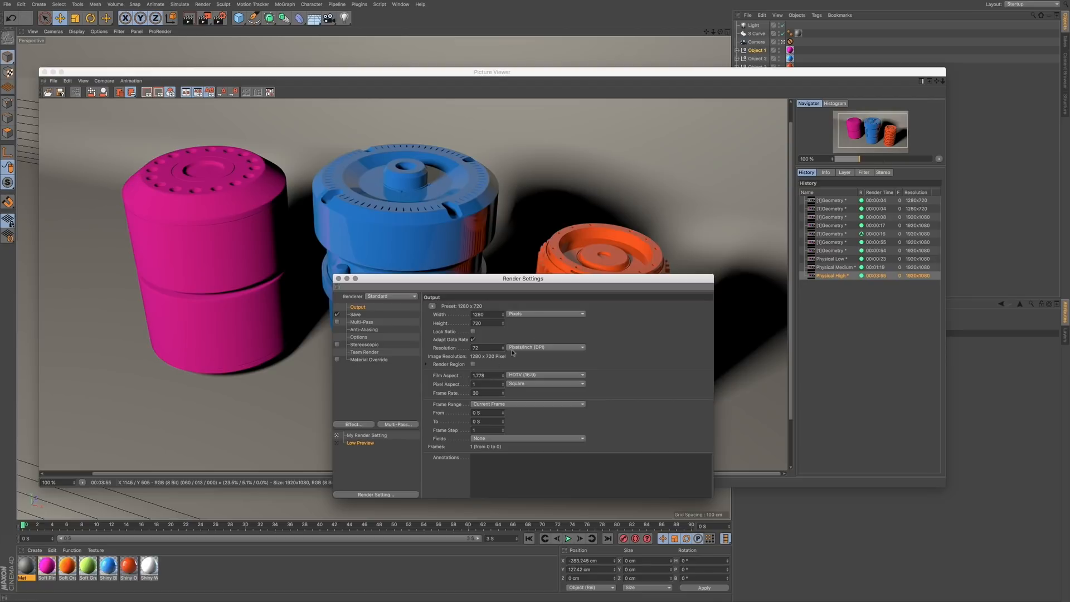
- Examine the Output size and Anti-Aliasing options of the Low Preview setting and return to its Output page
double_click(481, 314)
left_click(517, 327)
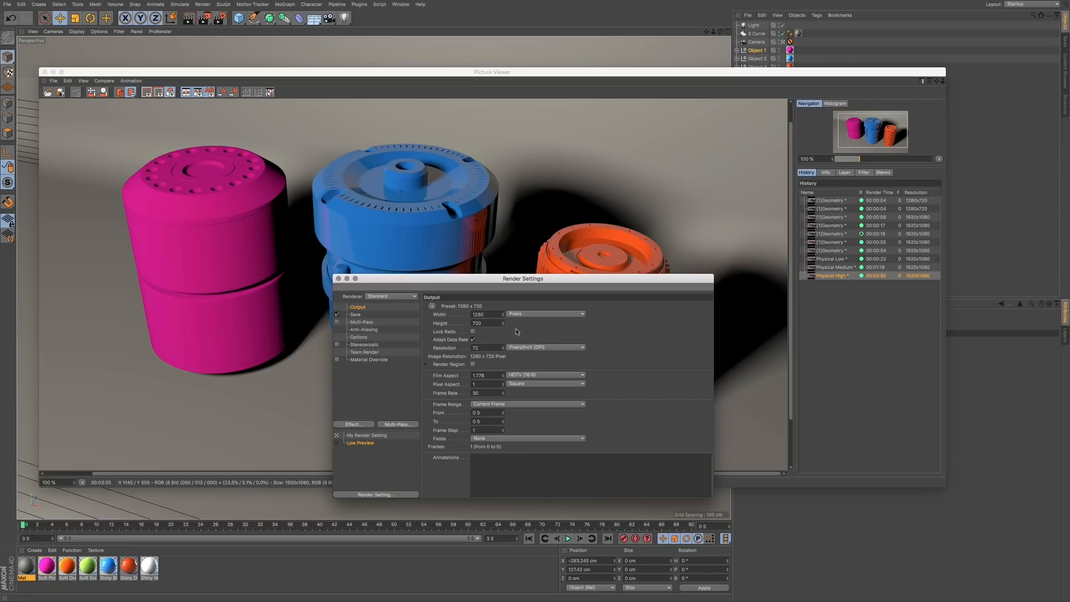
left_click(368, 330)
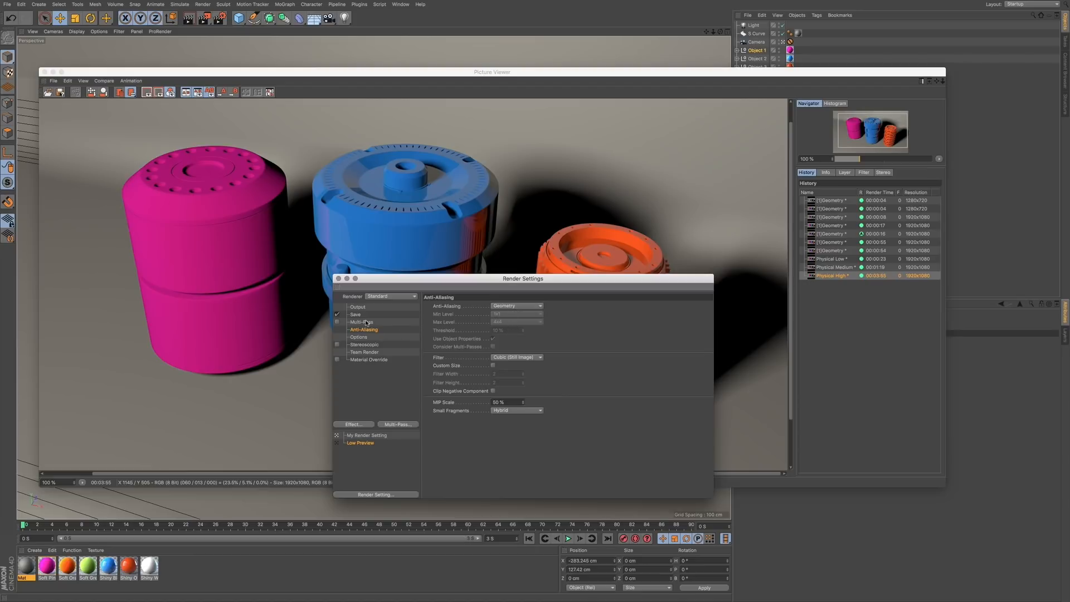
left_click(380, 307)
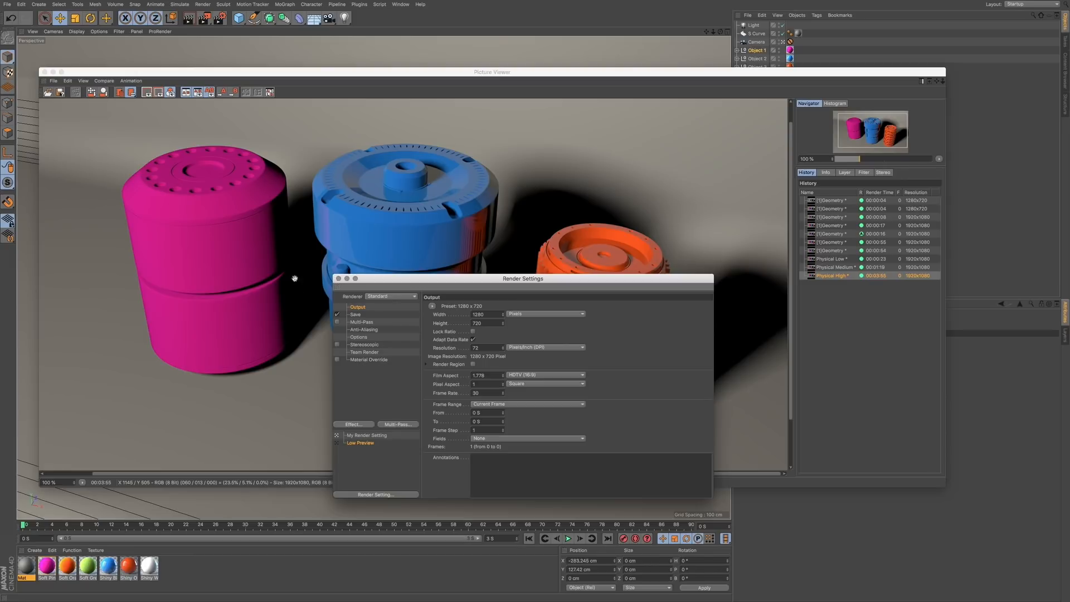
- Render the scene to a slightly enlarged Picture Viewer and bring the Render Settings window back over the lower part of the render
left_click(204, 18)
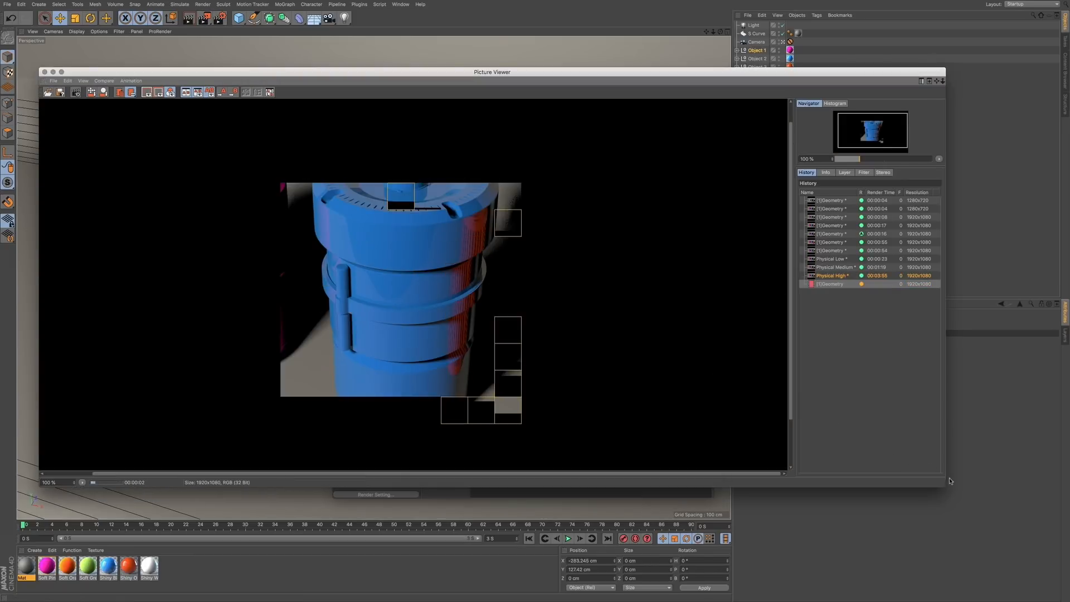
left_click_drag(951, 480, 962, 499)
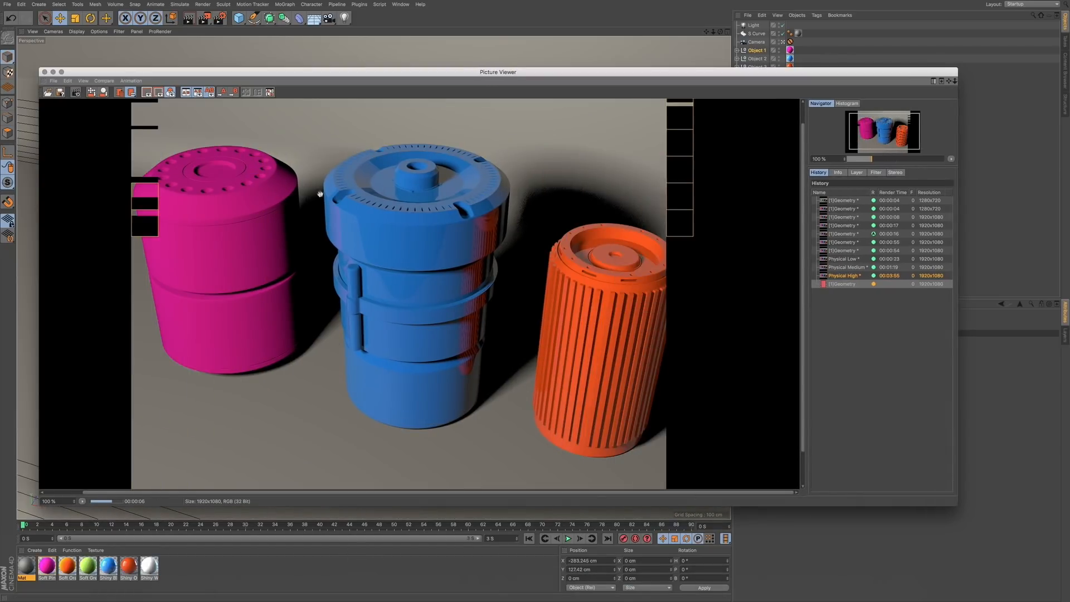
key("ctrl+b")
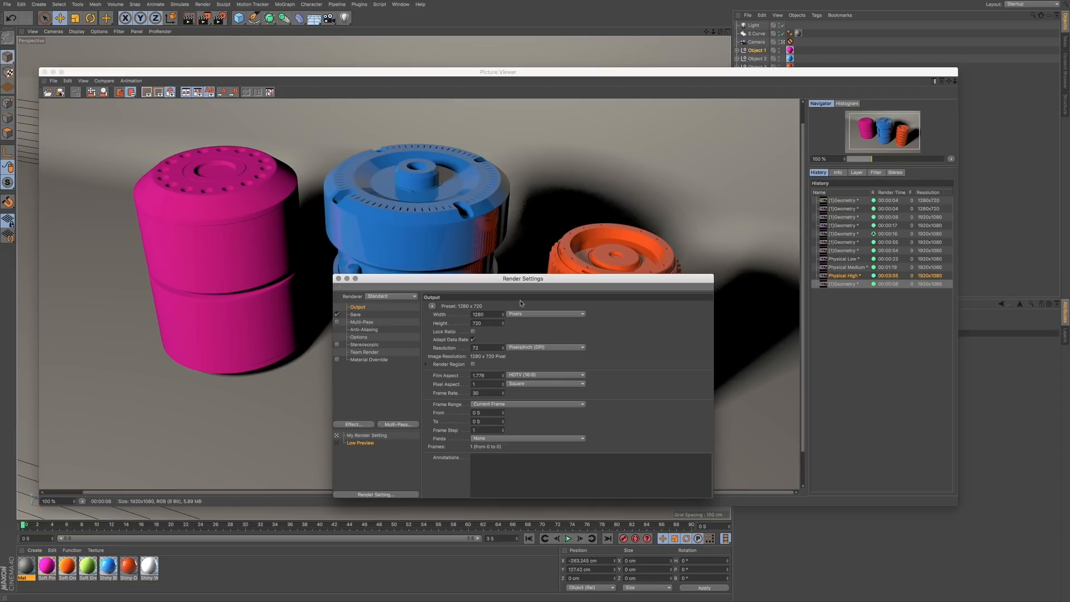
left_click_drag(577, 282, 584, 338)
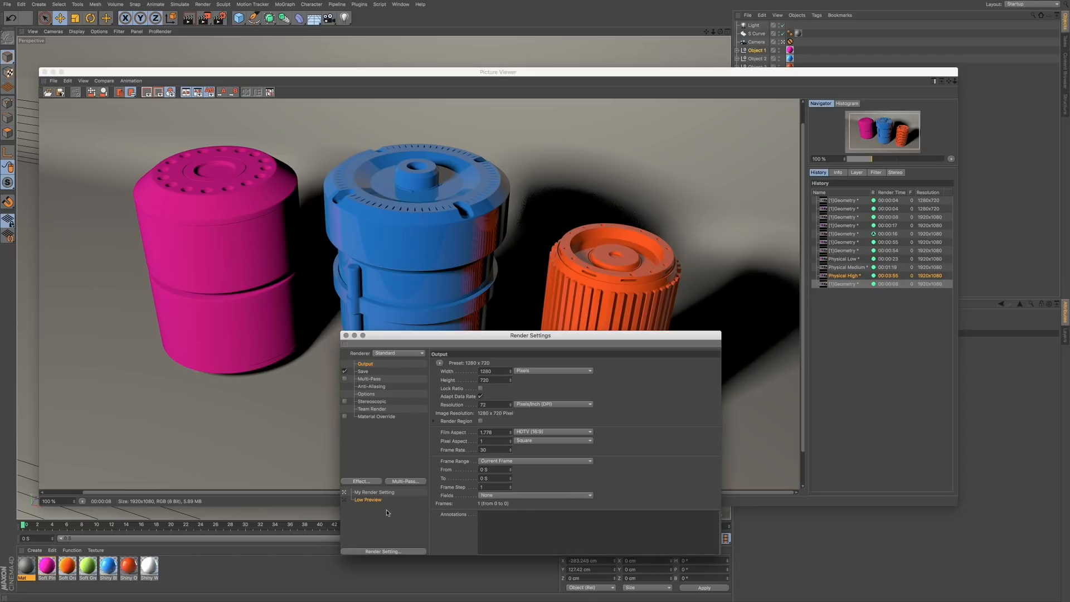
- Create another new render setting and name it High Final
left_click(371, 492)
right_click(370, 509)
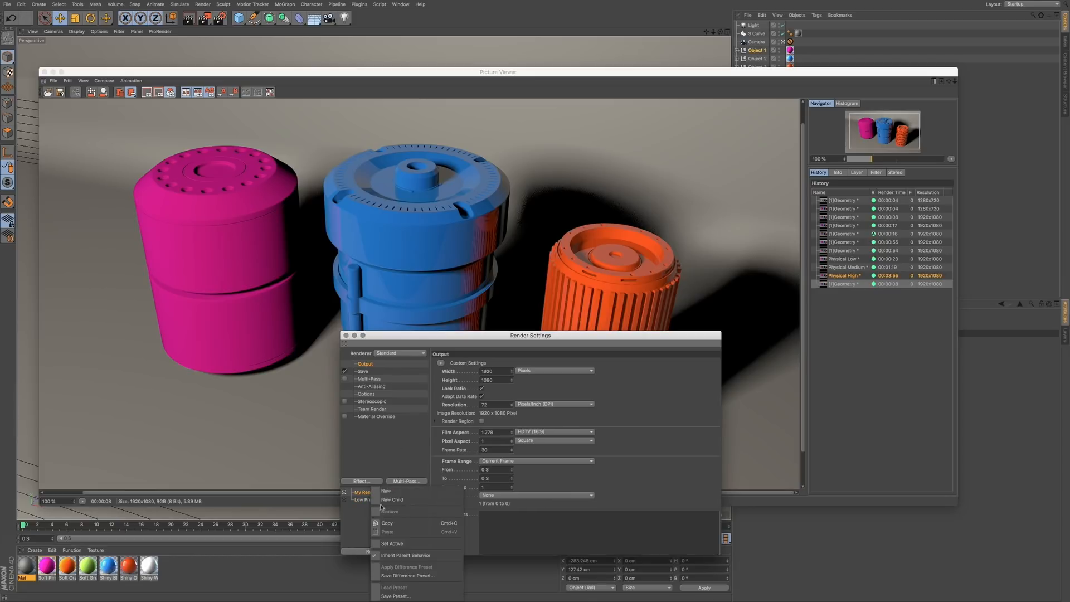
left_click(388, 491)
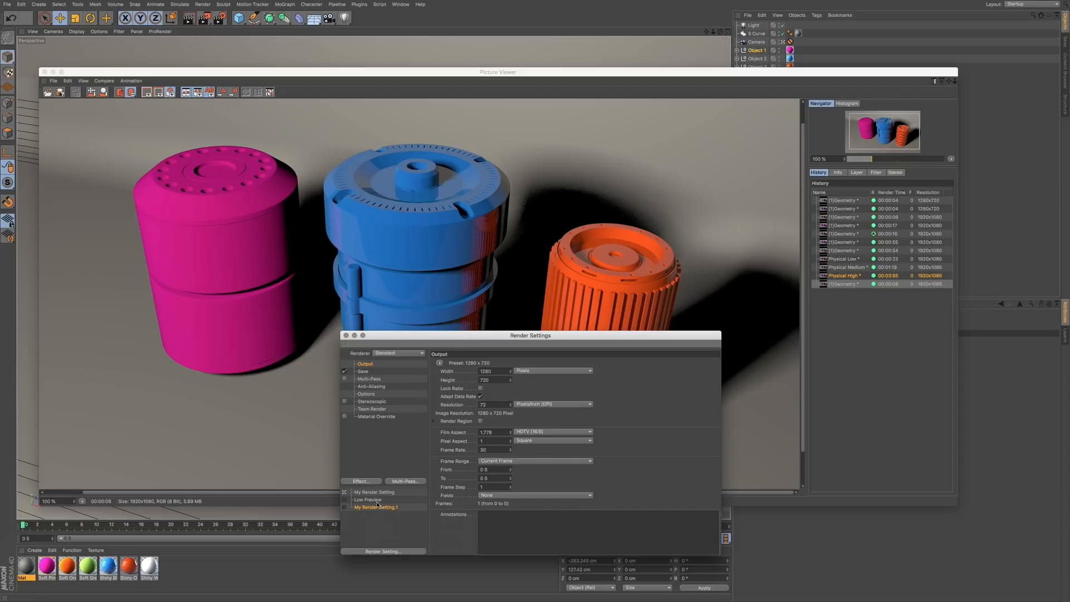
double_click(371, 505)
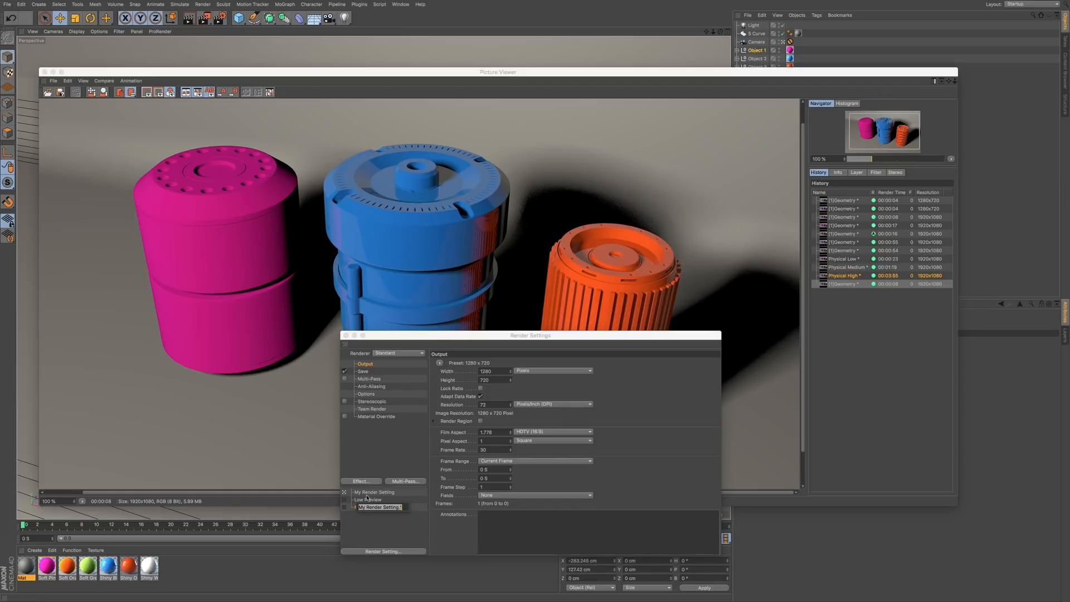
type("High Final")
key("Return")
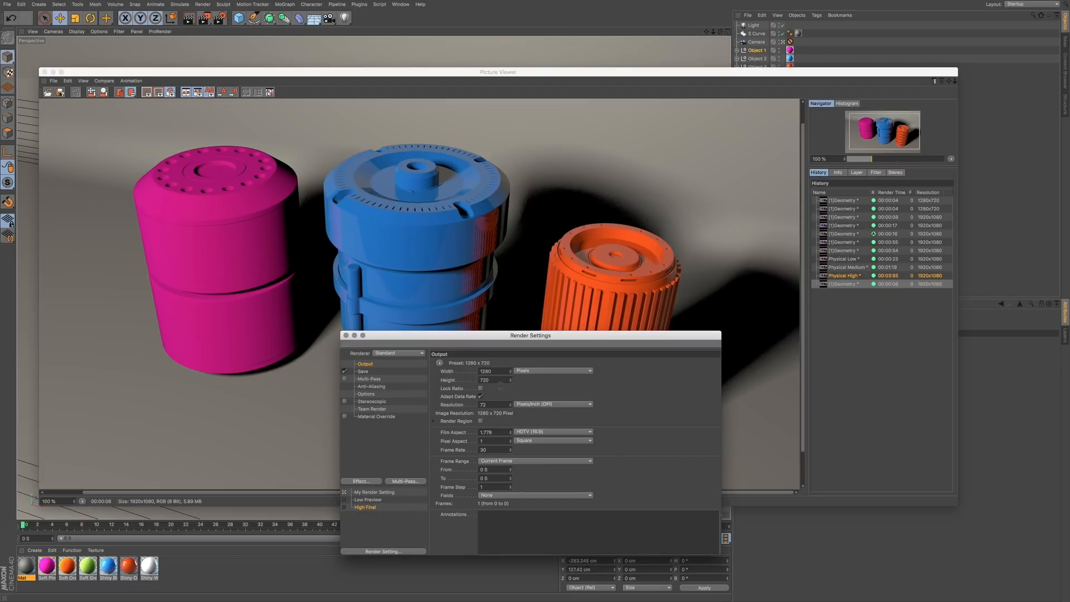
- Set the output size of the High Final setting to 1920 x 1080 pixels
double_click(484, 371)
type("1920")
key("Return")
double_click(483, 380)
type("1")
key("Return")
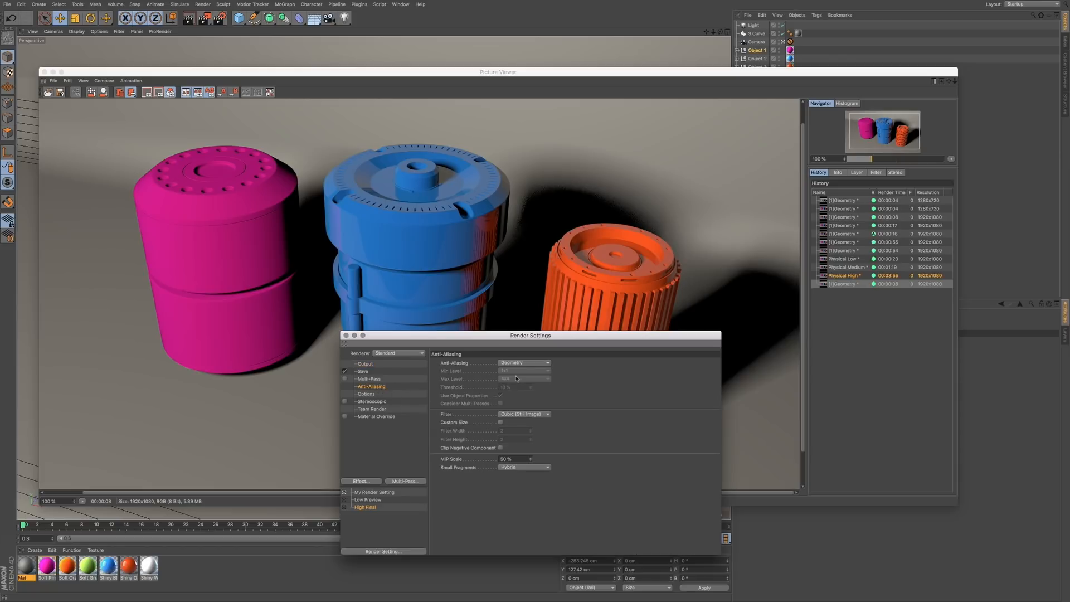
- Set High Final's anti-aliasing to Best and add the Ambient Occlusion effect to it
left_click(518, 363)
left_click(518, 371)
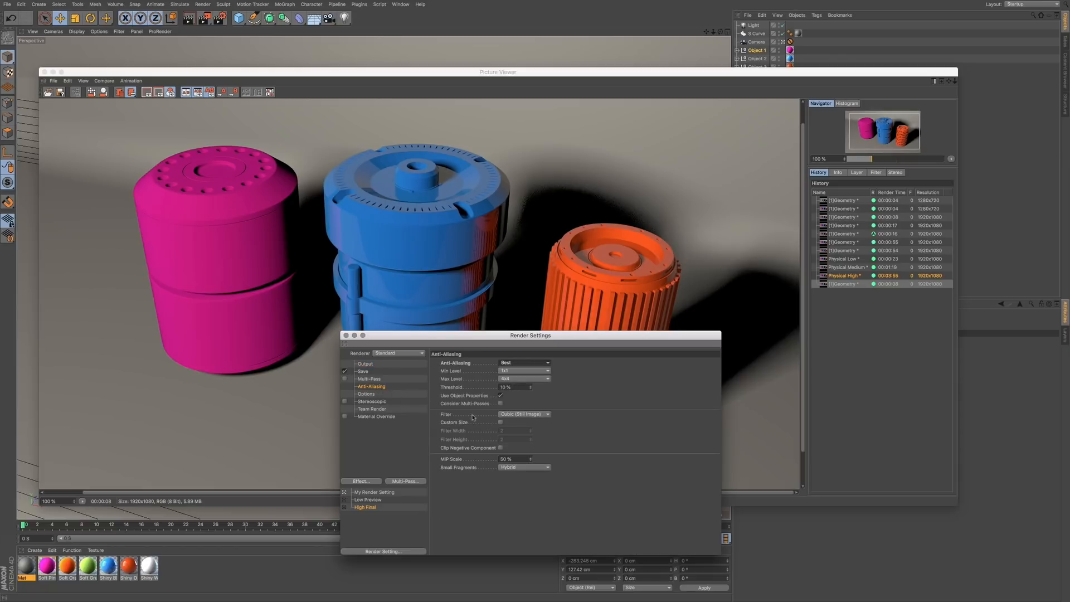
left_click(369, 481)
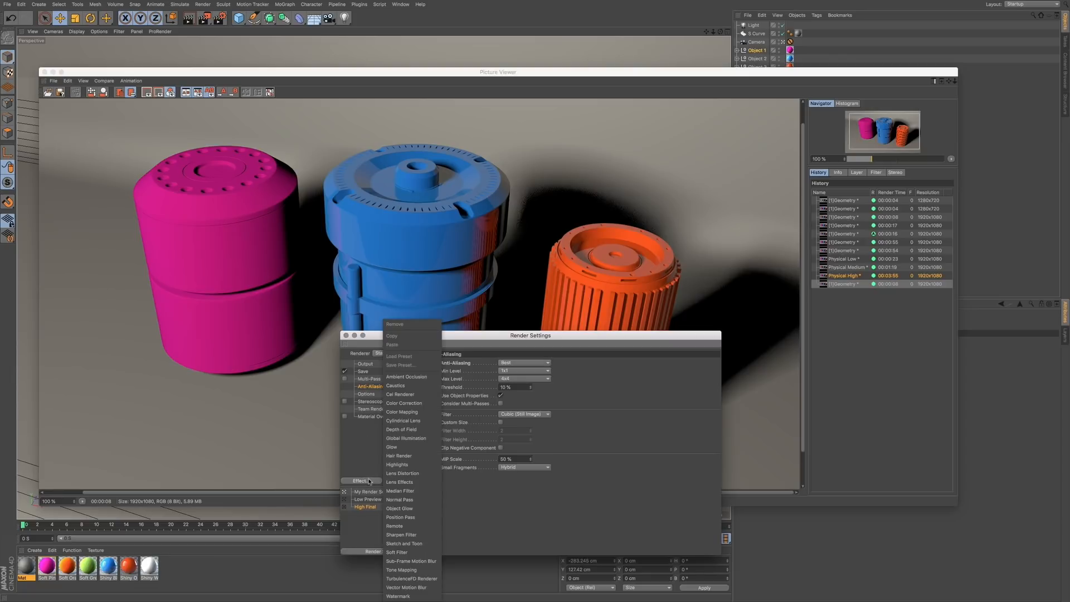
left_click(413, 377)
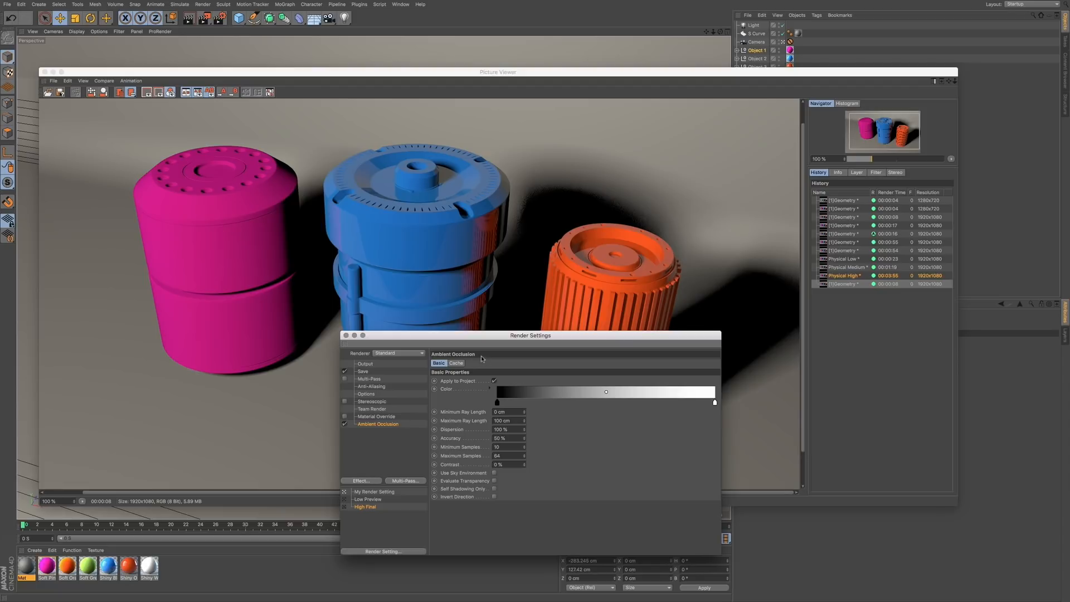
left_click_drag(461, 338, 497, 344)
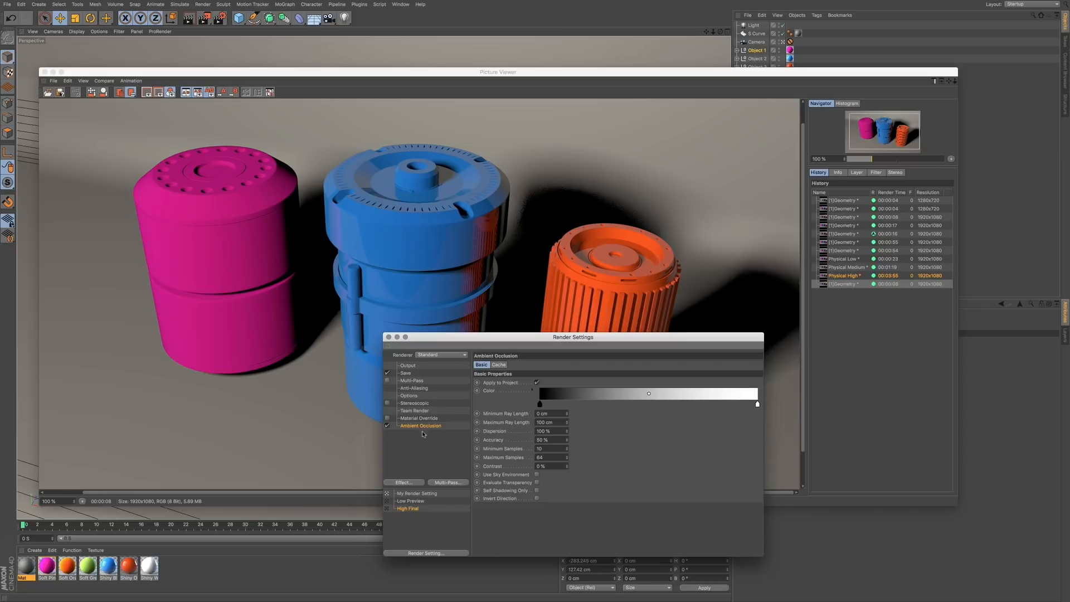
- Compare the Output page and effects of the Low Preview and High Final settings
left_click(415, 502)
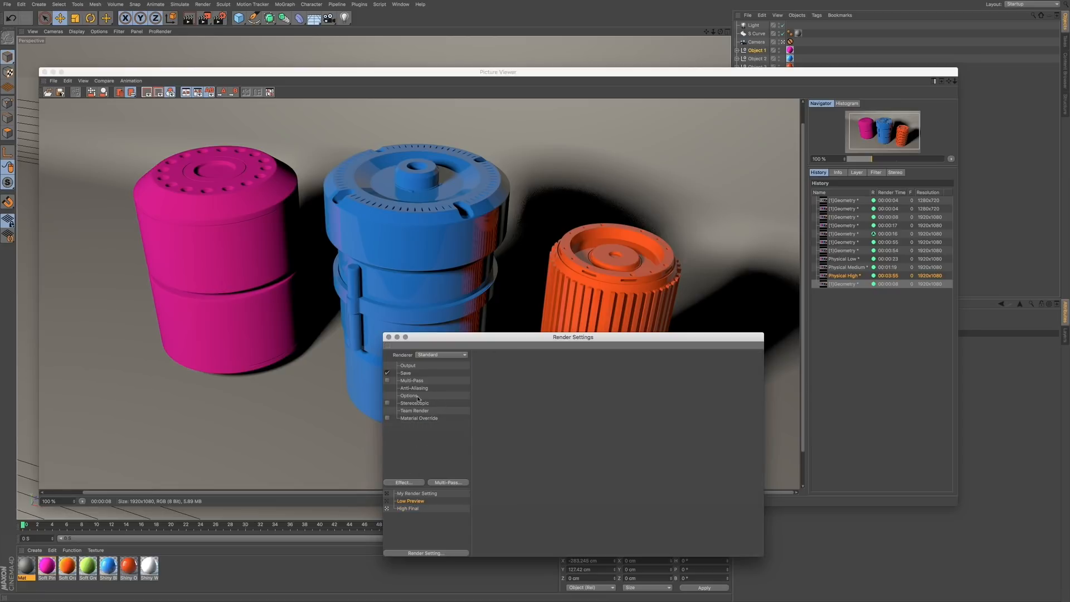
left_click(408, 367)
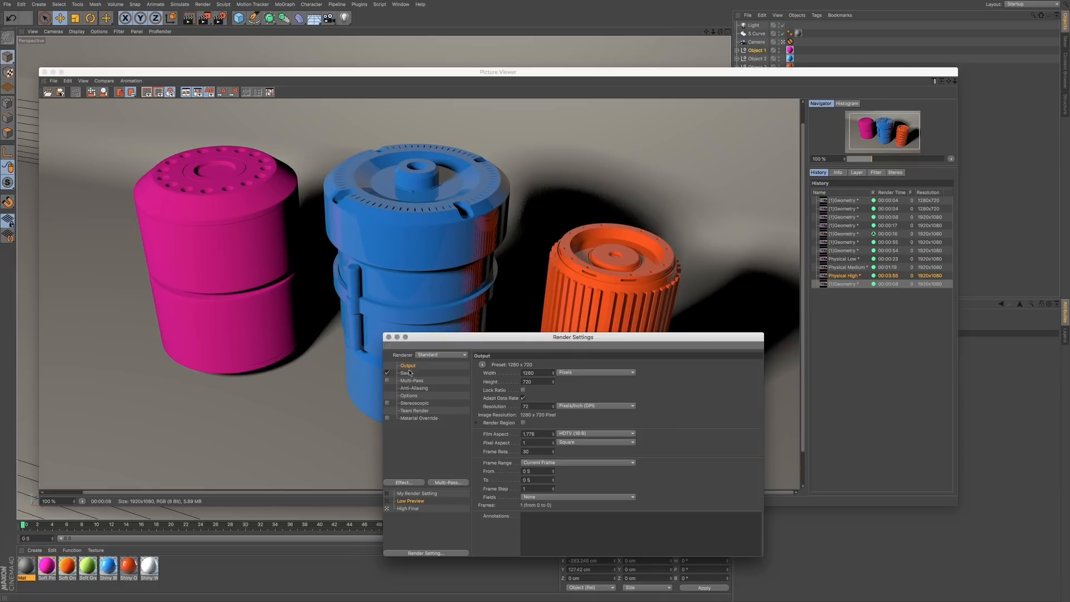
left_click(414, 508)
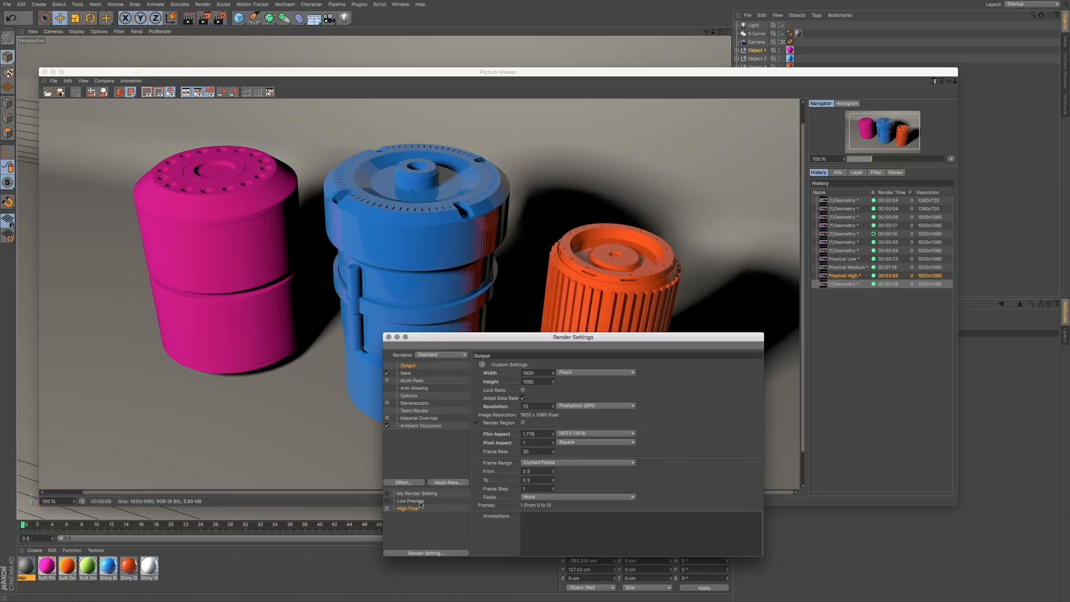
left_click(421, 502)
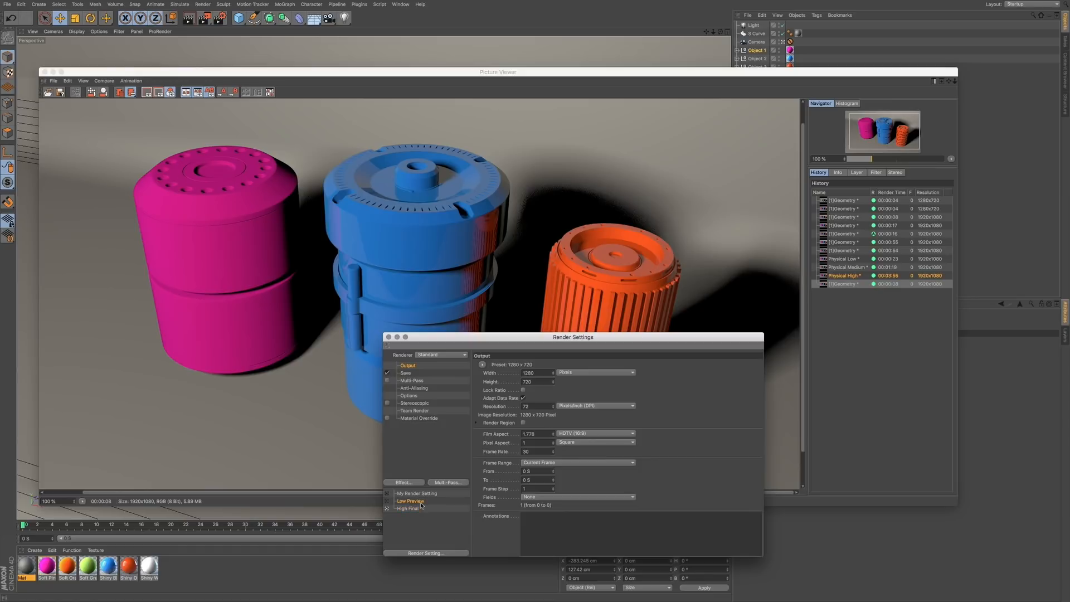
- Switch the active render setting to Low Preview and back to High Final, and render the scene to the Picture Viewer
left_click(387, 508)
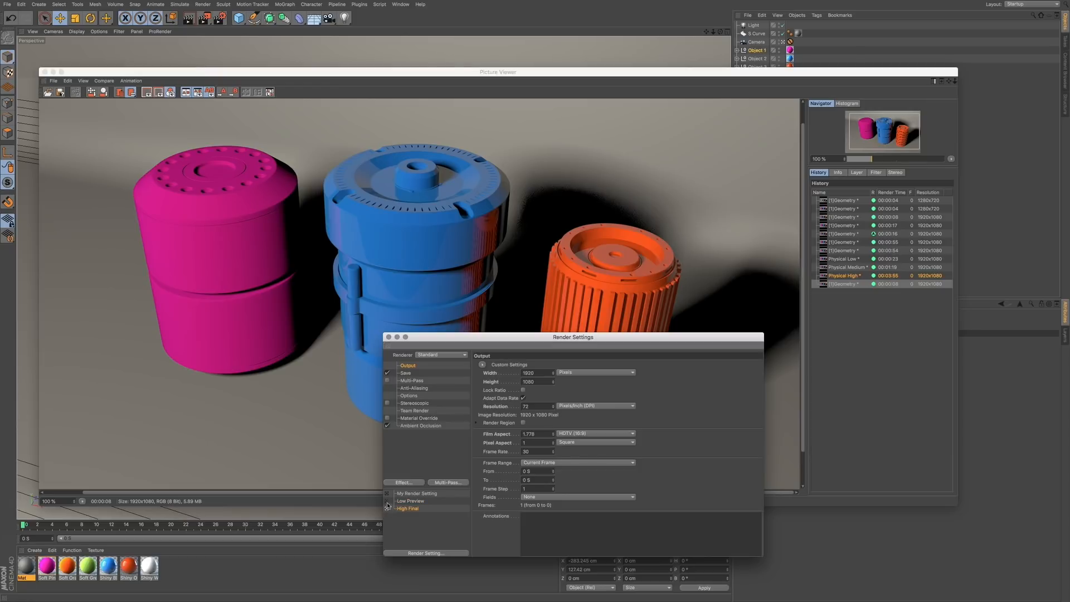
left_click(388, 501)
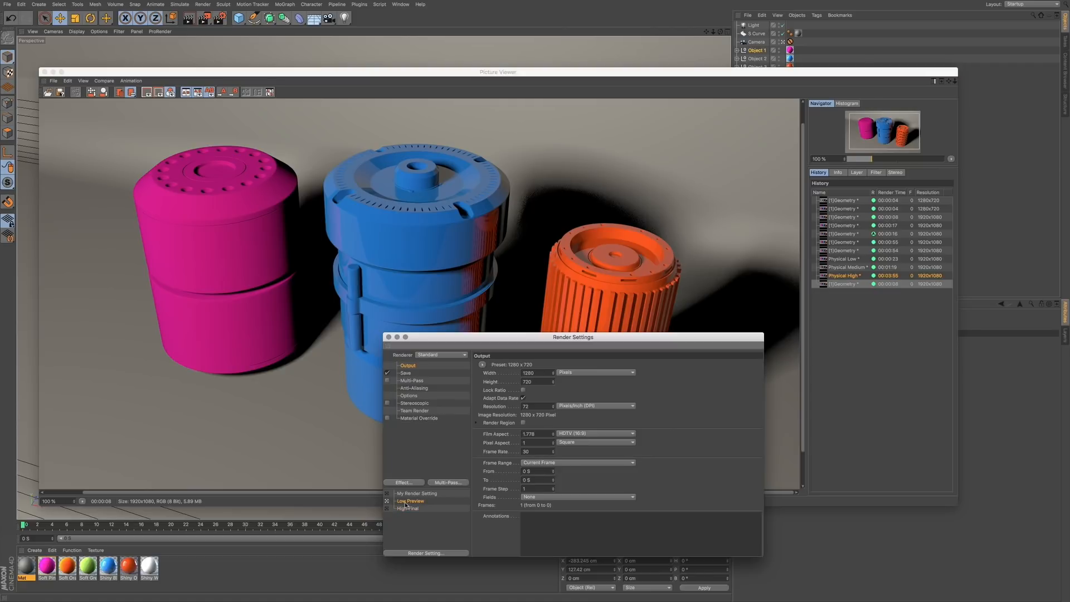
left_click(387, 509)
left_click(206, 20)
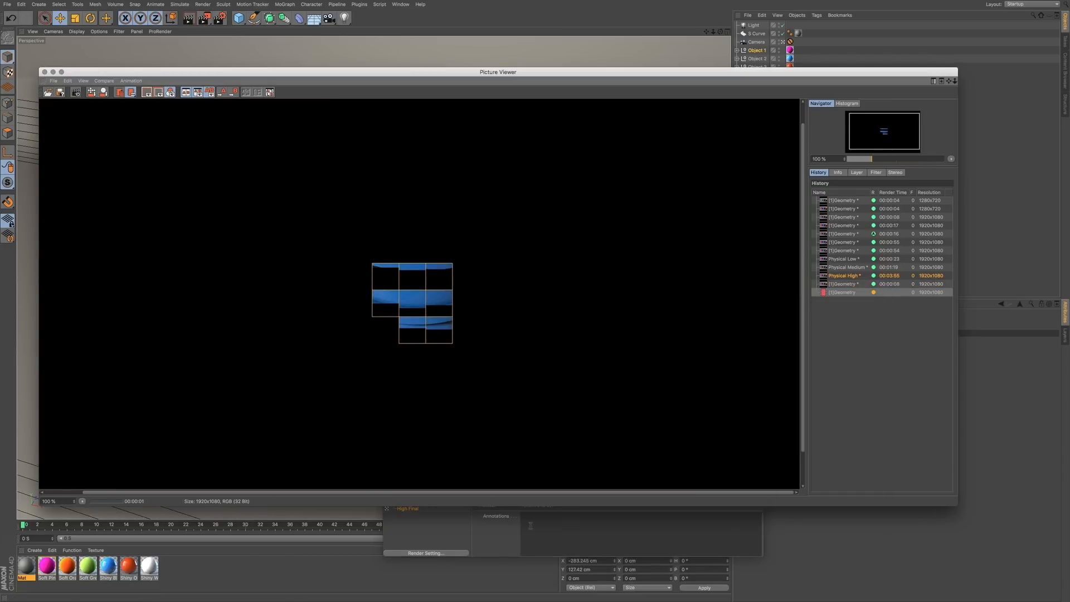
- Bring the Render Settings window in front of the running render and reposition it over the lower part of the image
left_click(528, 526)
left_click_drag(507, 336, 470, 311)
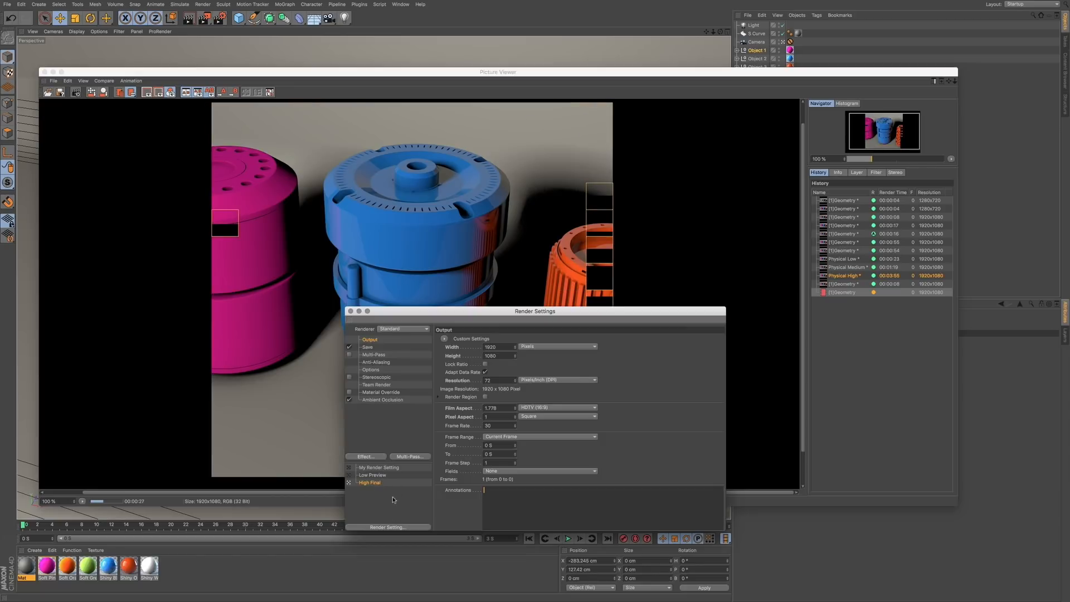
left_click_drag(578, 325, 581, 338)
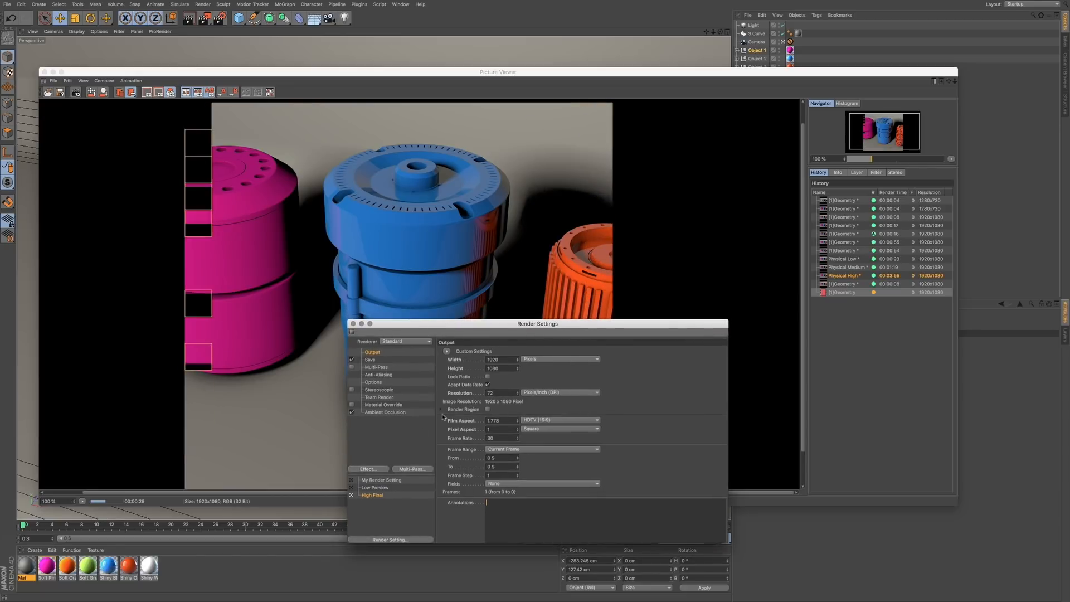